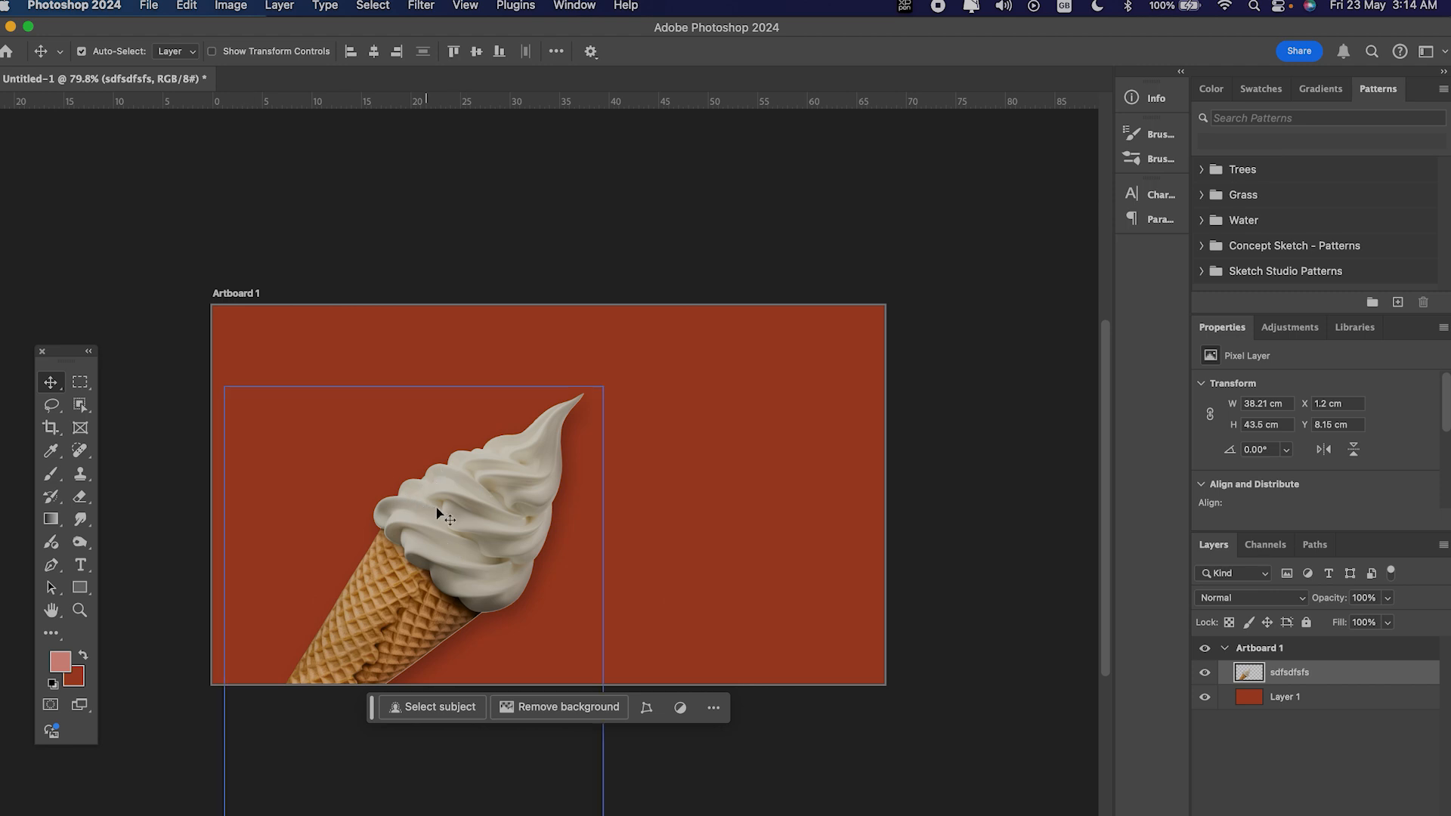
# Step: Nudge the ice cream slightly upward and convert its layer to a smart object
pyautogui.moveTo(444, 503); pyautogui.dragTo(443, 493)
pyautogui.click(1243, 707)
pyautogui.click(1254, 675)
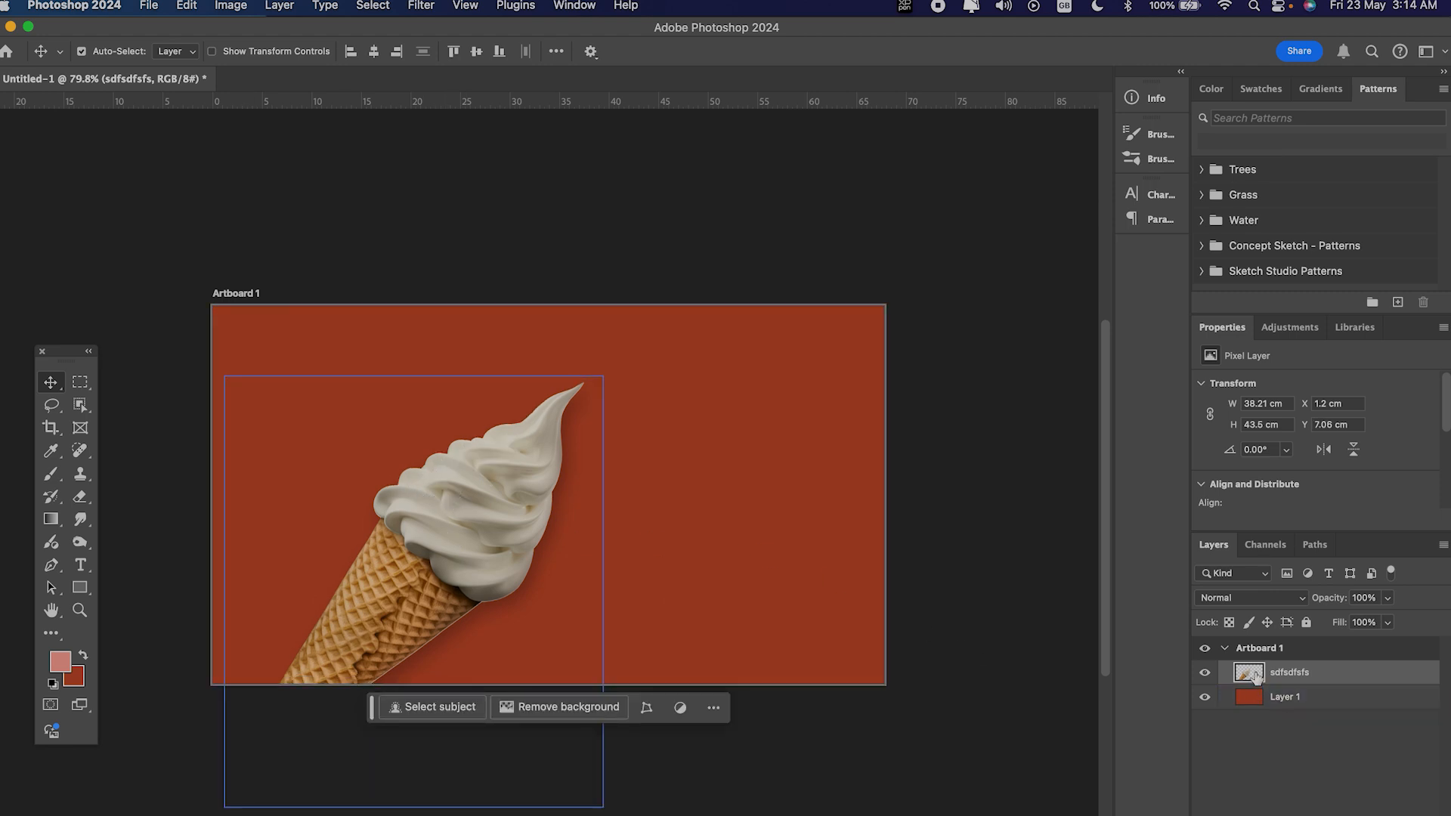
pyautogui.rightClick(1255, 676)
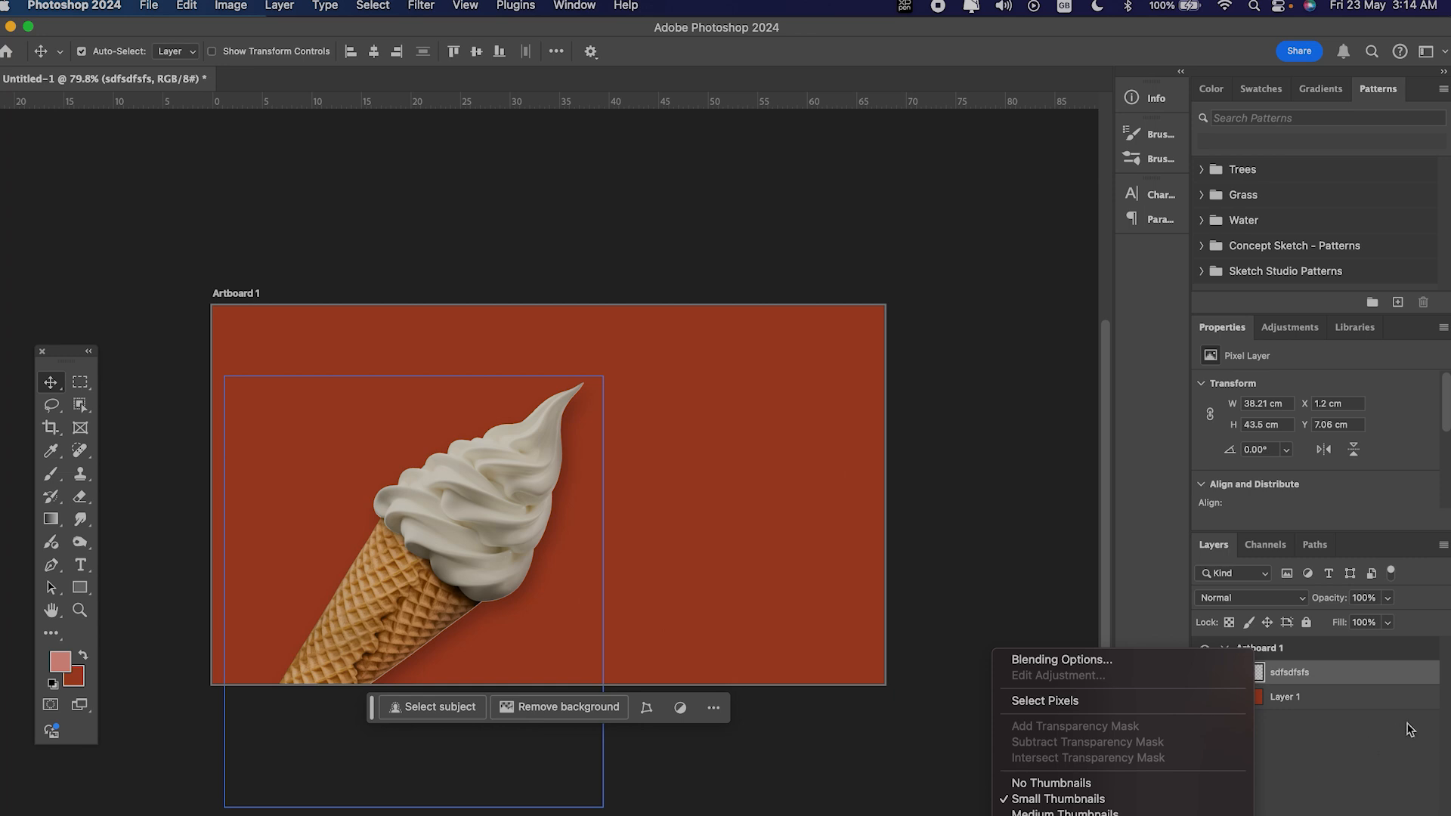
pyautogui.click(1373, 777)
pyautogui.moveTo(1358, 675); pyautogui.dragTo(1341, 677)
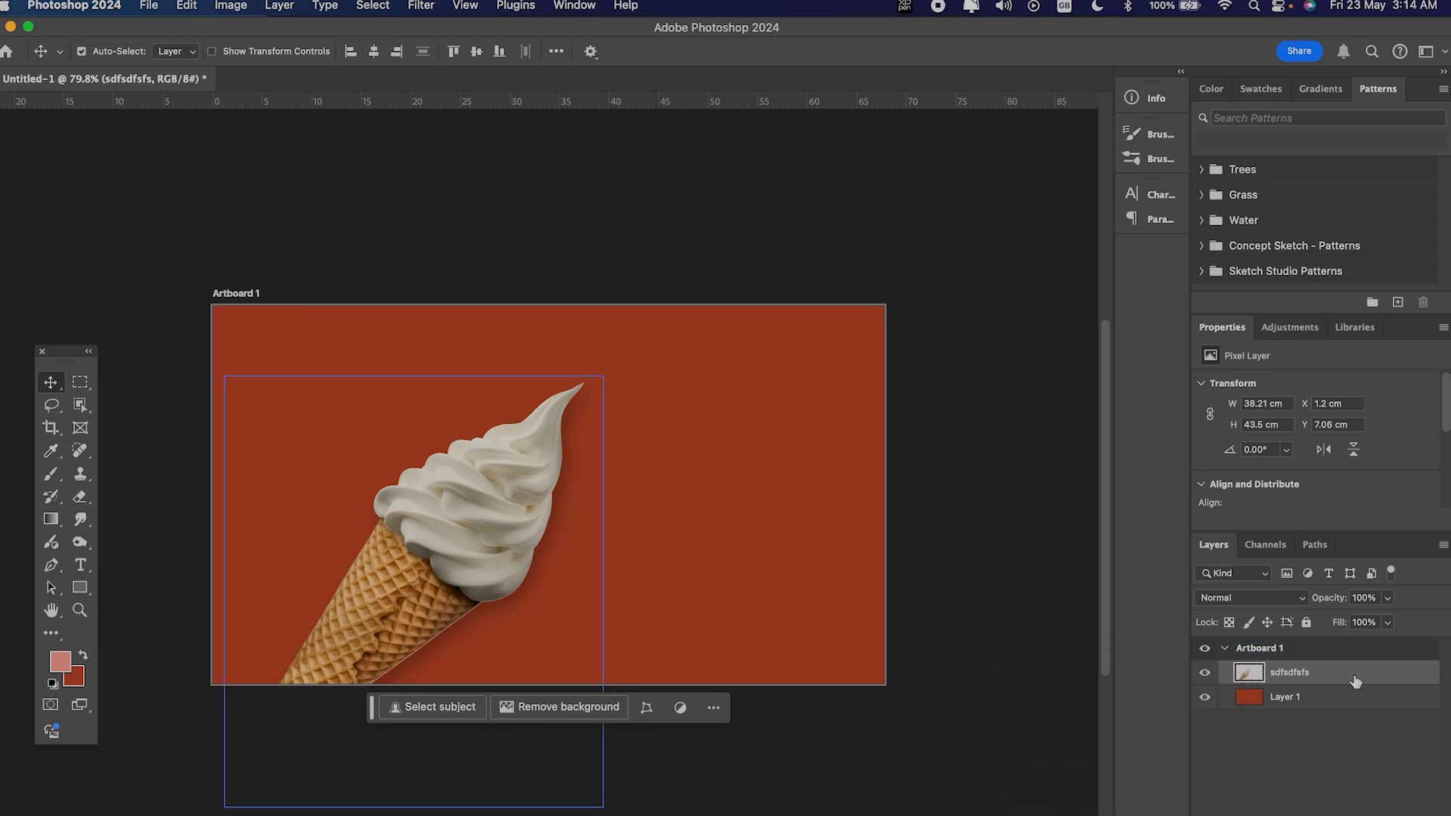
pyautogui.rightClick(1355, 677)
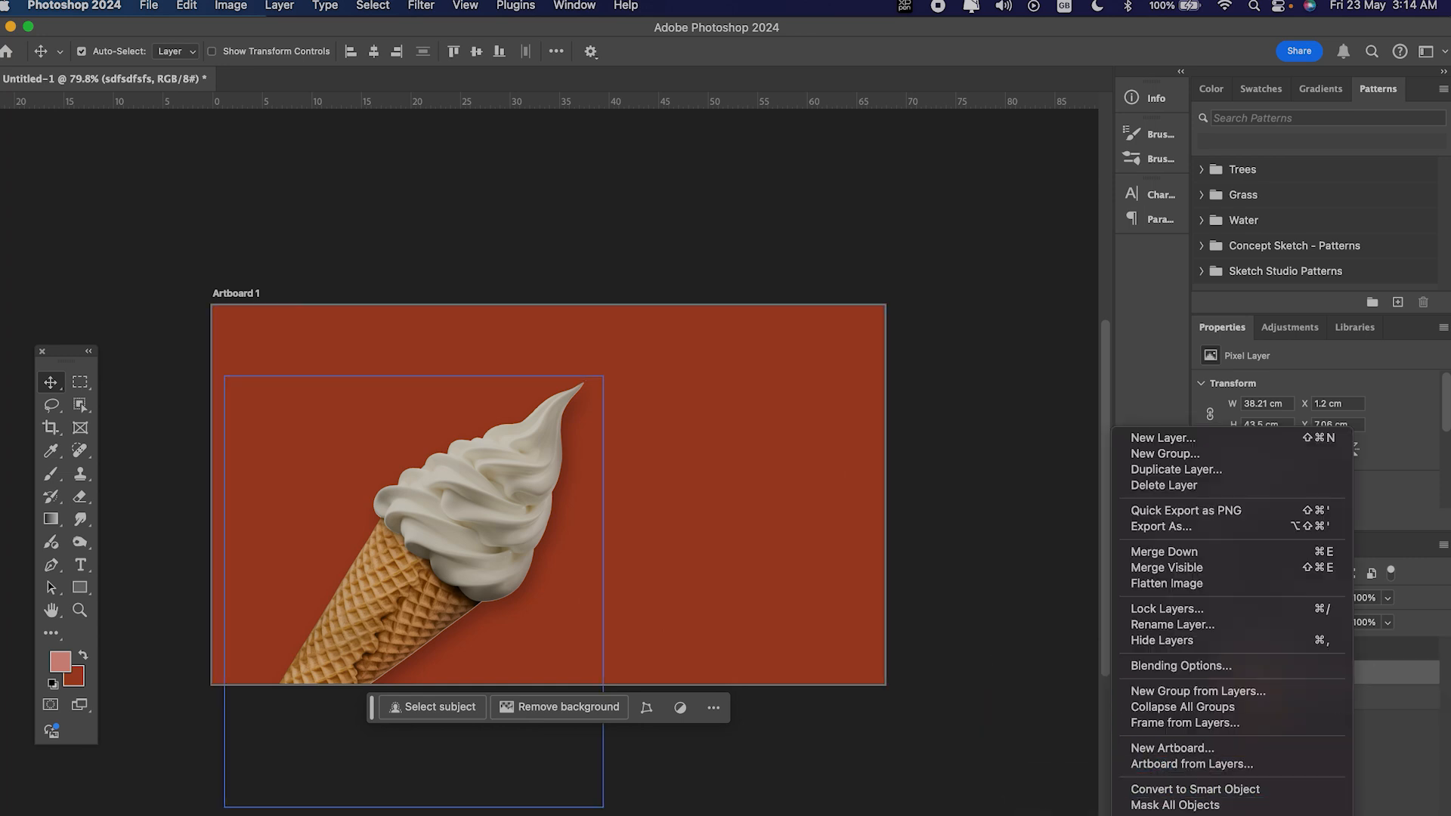
pyautogui.click(1273, 790)
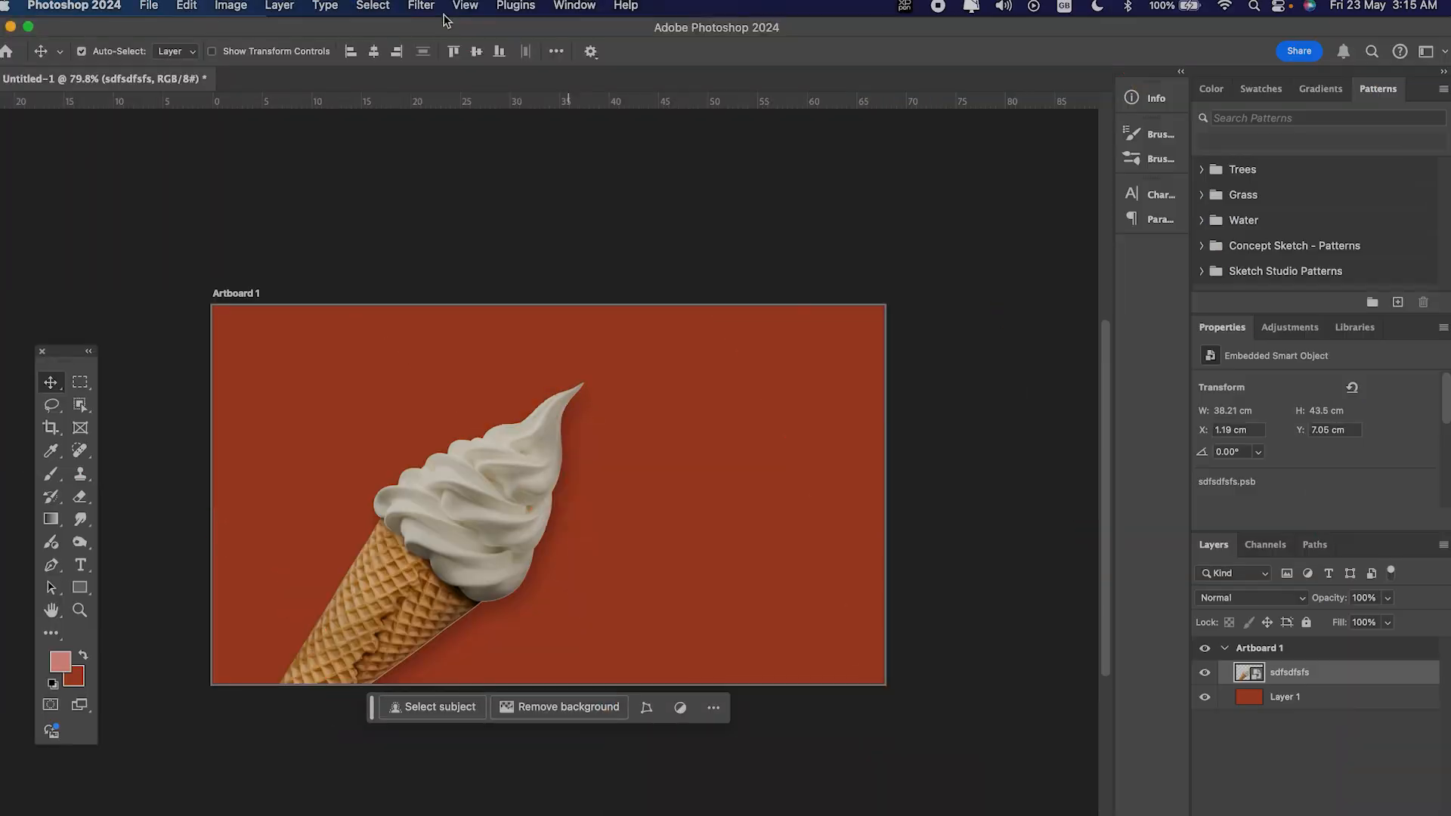
# Step: Apply a Motion Blur filter to the ice cream smart object with an angle of 64° and a distance of 1375 pixels
pyautogui.click(438, 6)
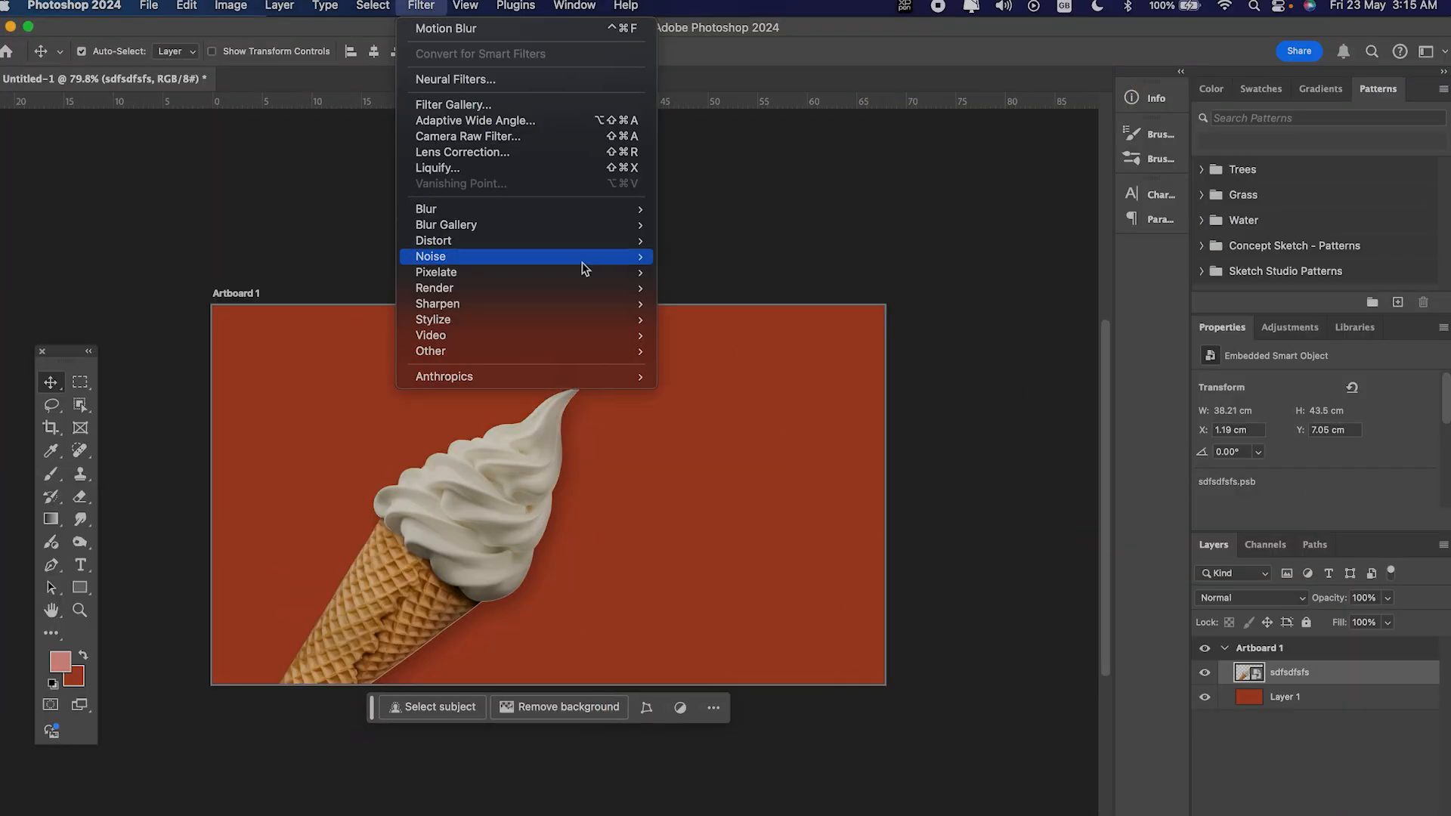
pyautogui.moveTo(599, 214)
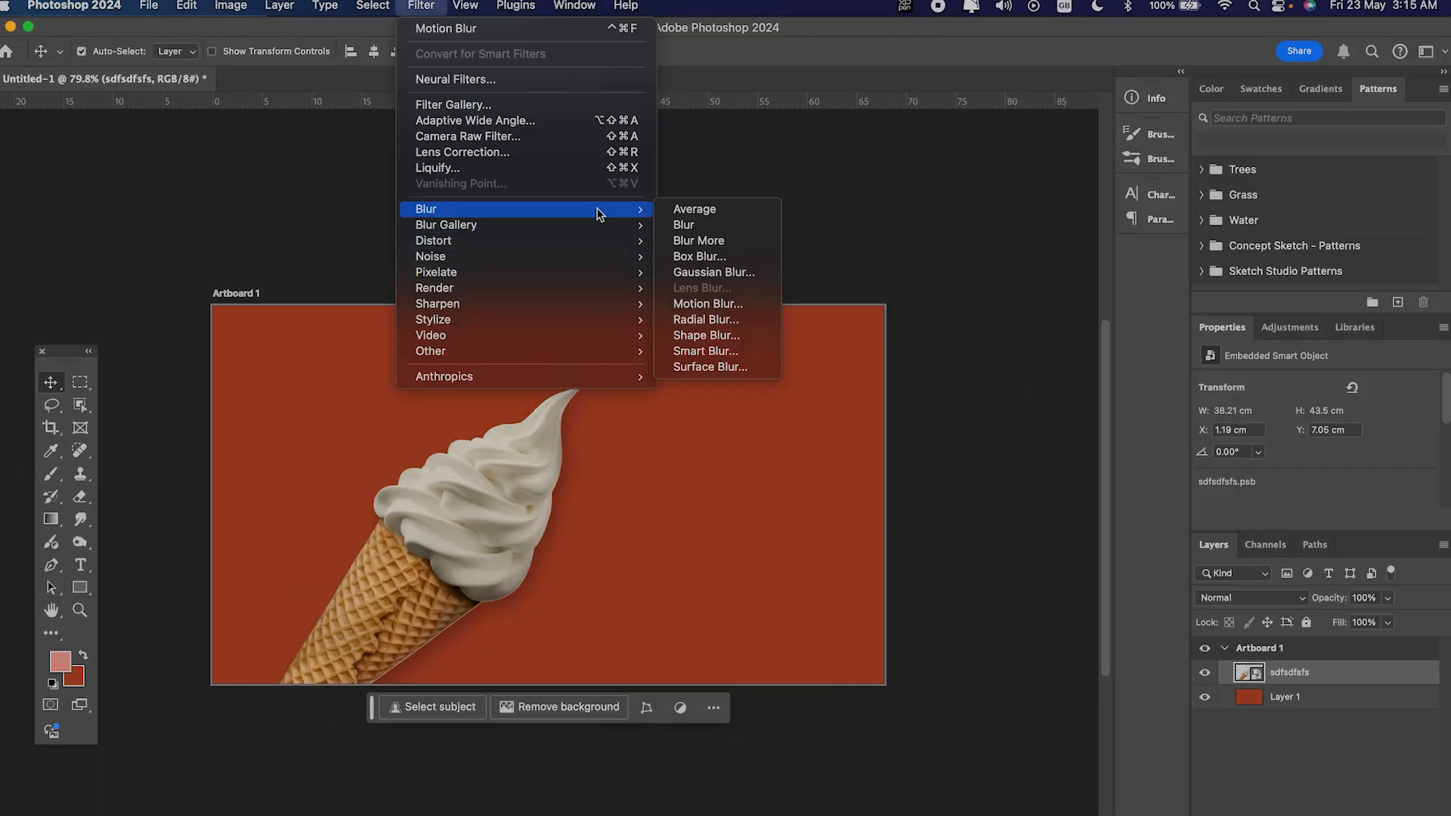
pyautogui.click(706, 304)
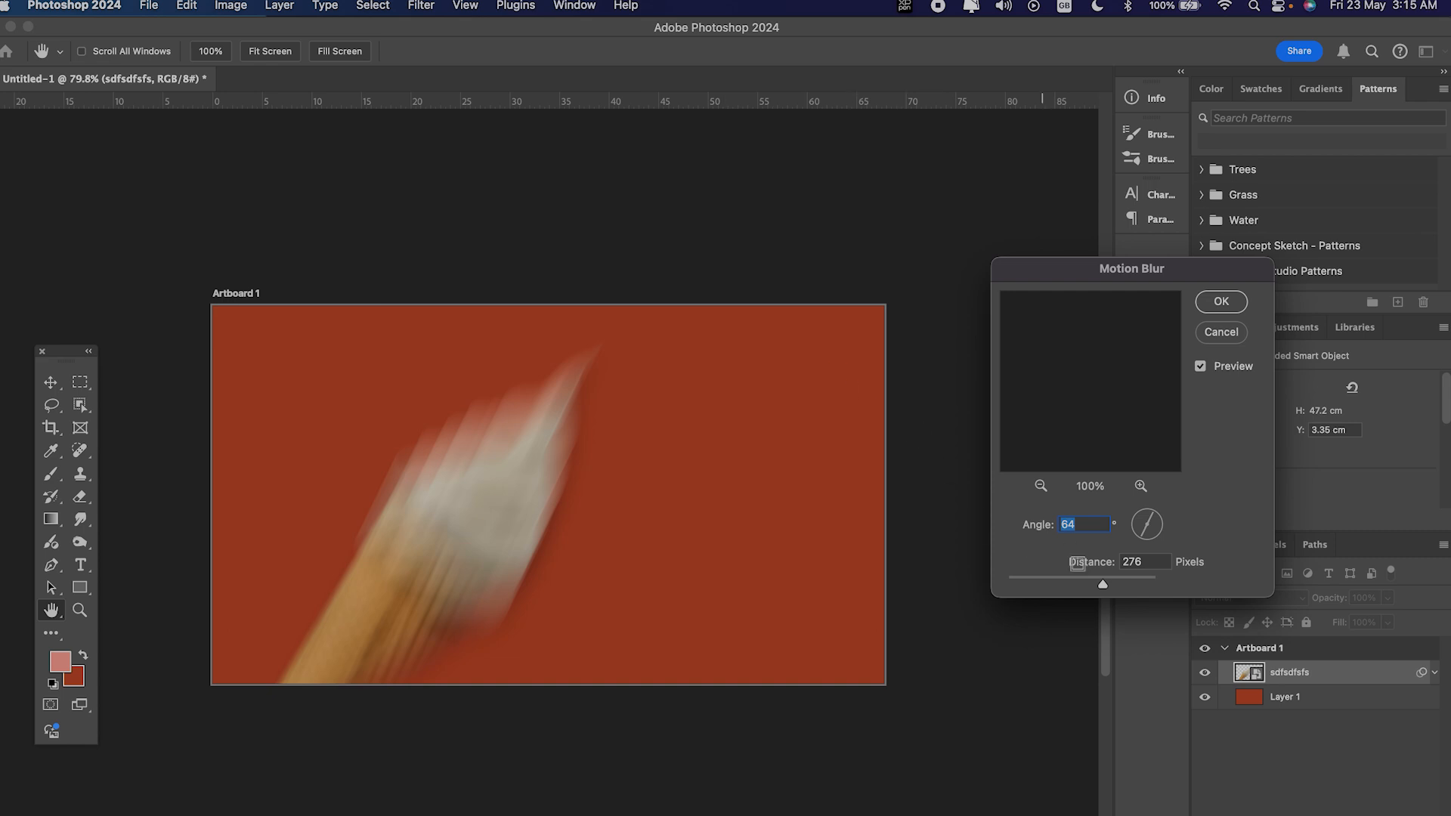
pyautogui.moveTo(1102, 583); pyautogui.dragTo(1139, 583)
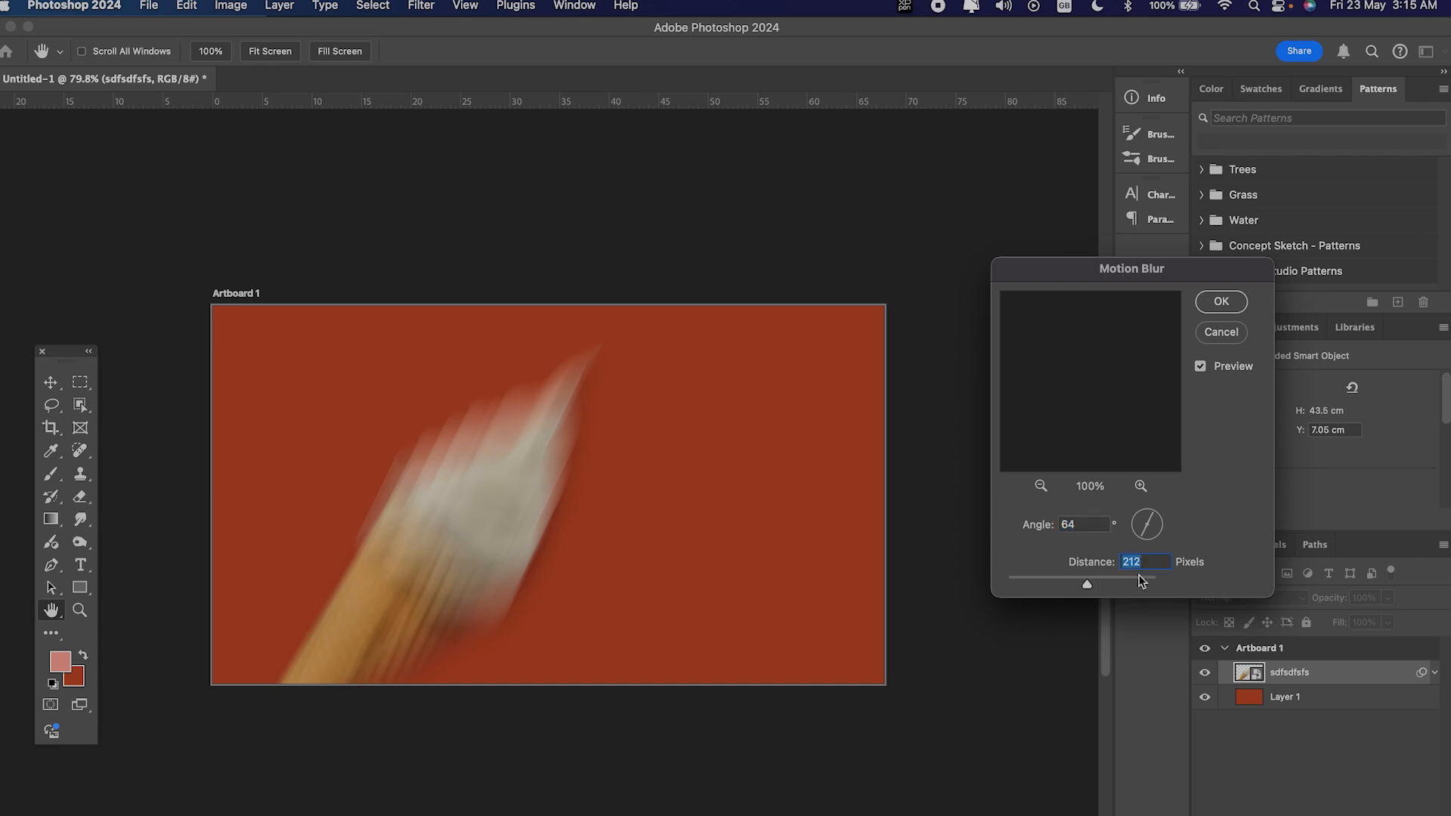
pyautogui.click(1222, 302)
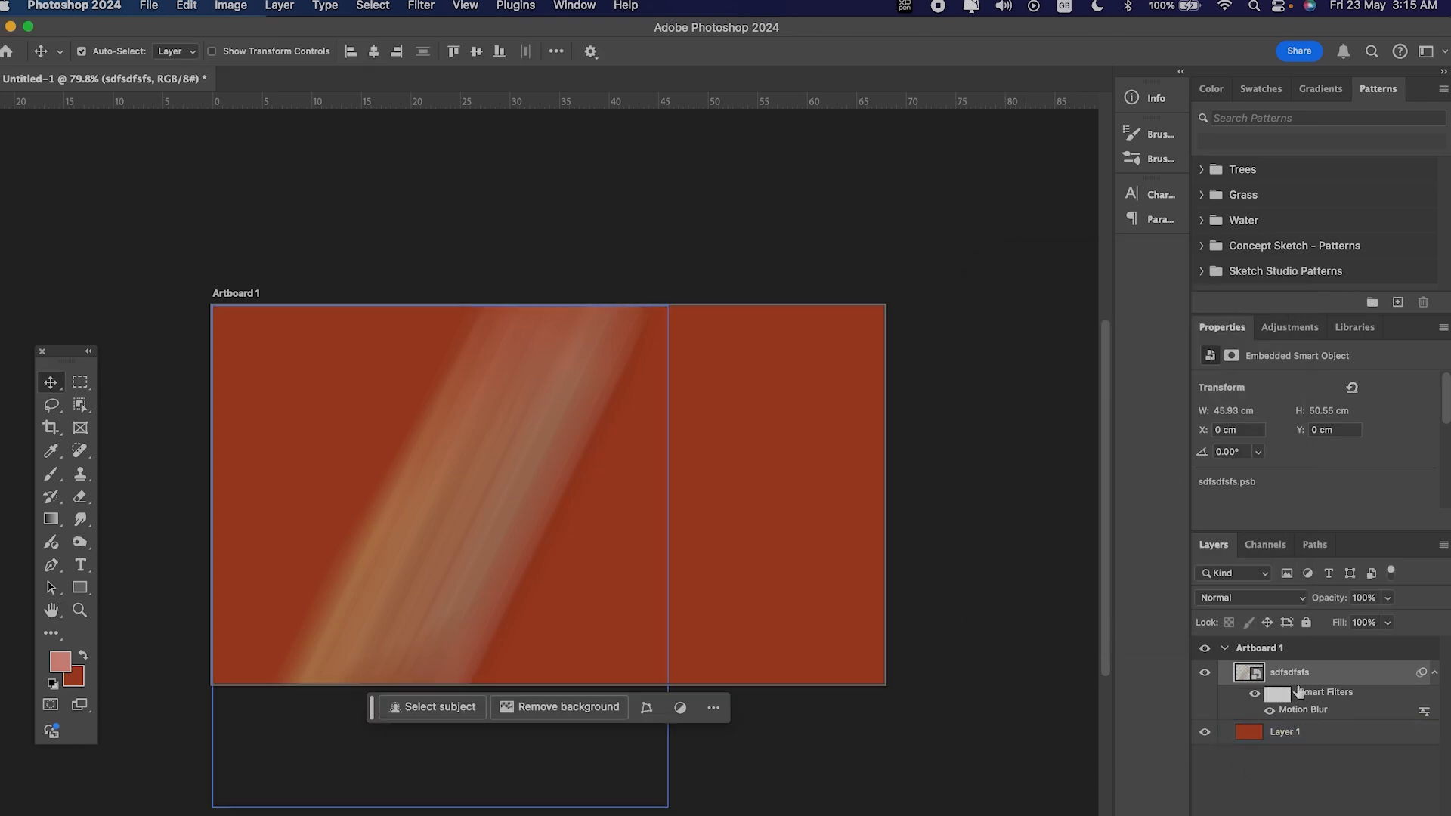
# Step: Edit the ice cream's Motion Blur smart filter to an angle of 80° and a distance of 176 pixels
pyautogui.click(1300, 728)
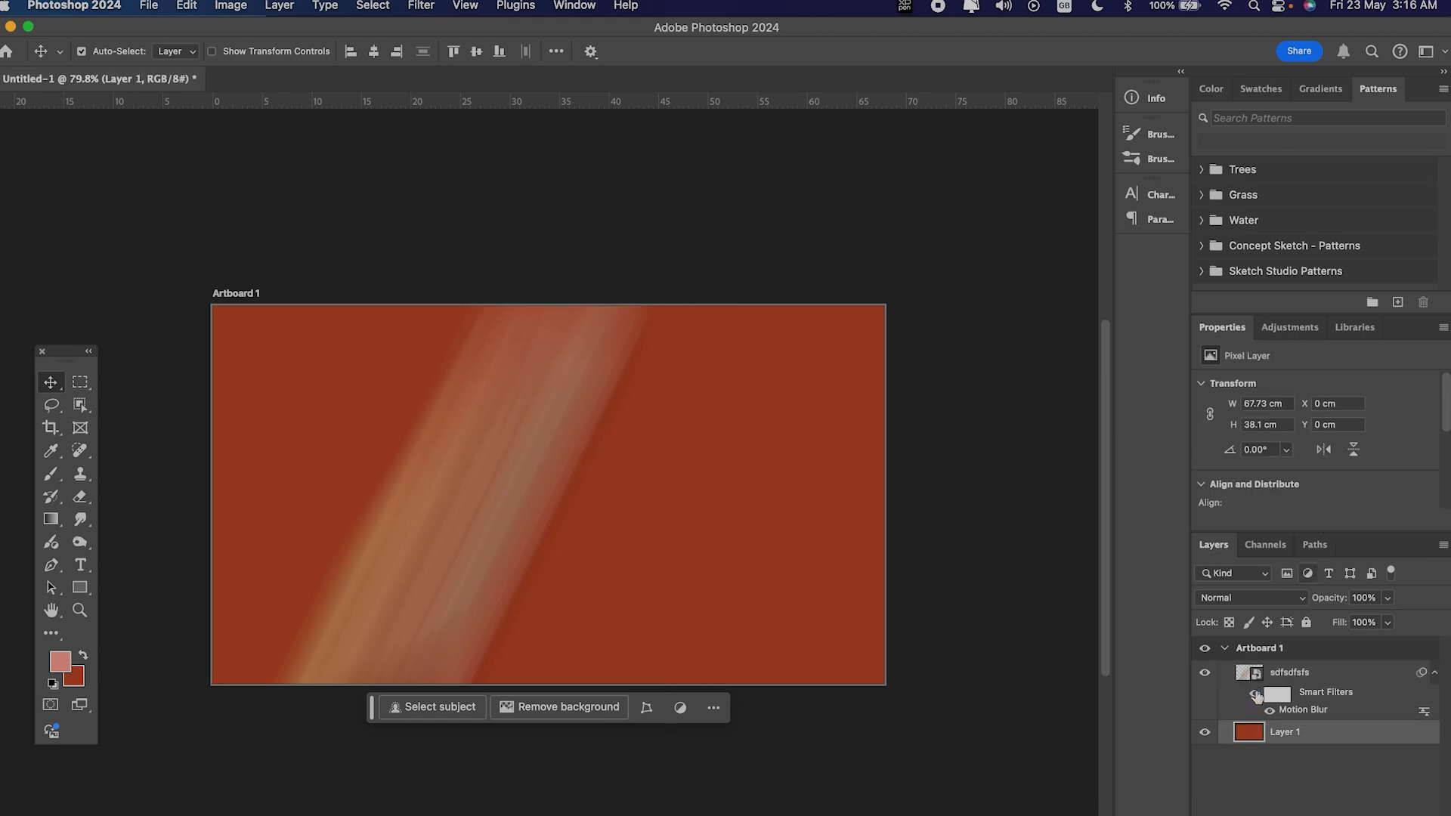
pyautogui.doubleClick(1296, 710)
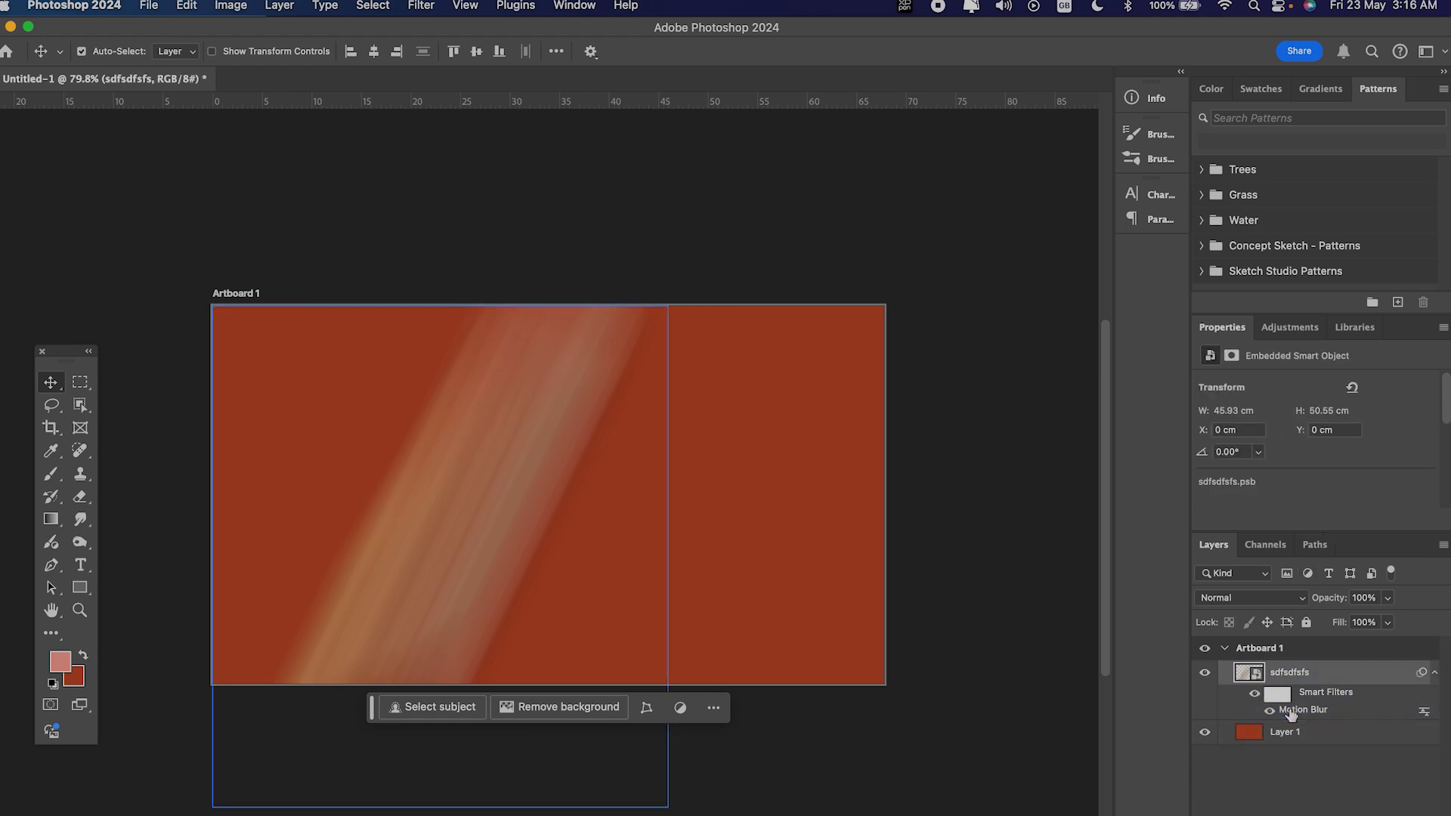
pyautogui.moveTo(1124, 584); pyautogui.dragTo(1079, 584)
pyautogui.moveTo(1154, 535); pyautogui.dragTo(1148, 541)
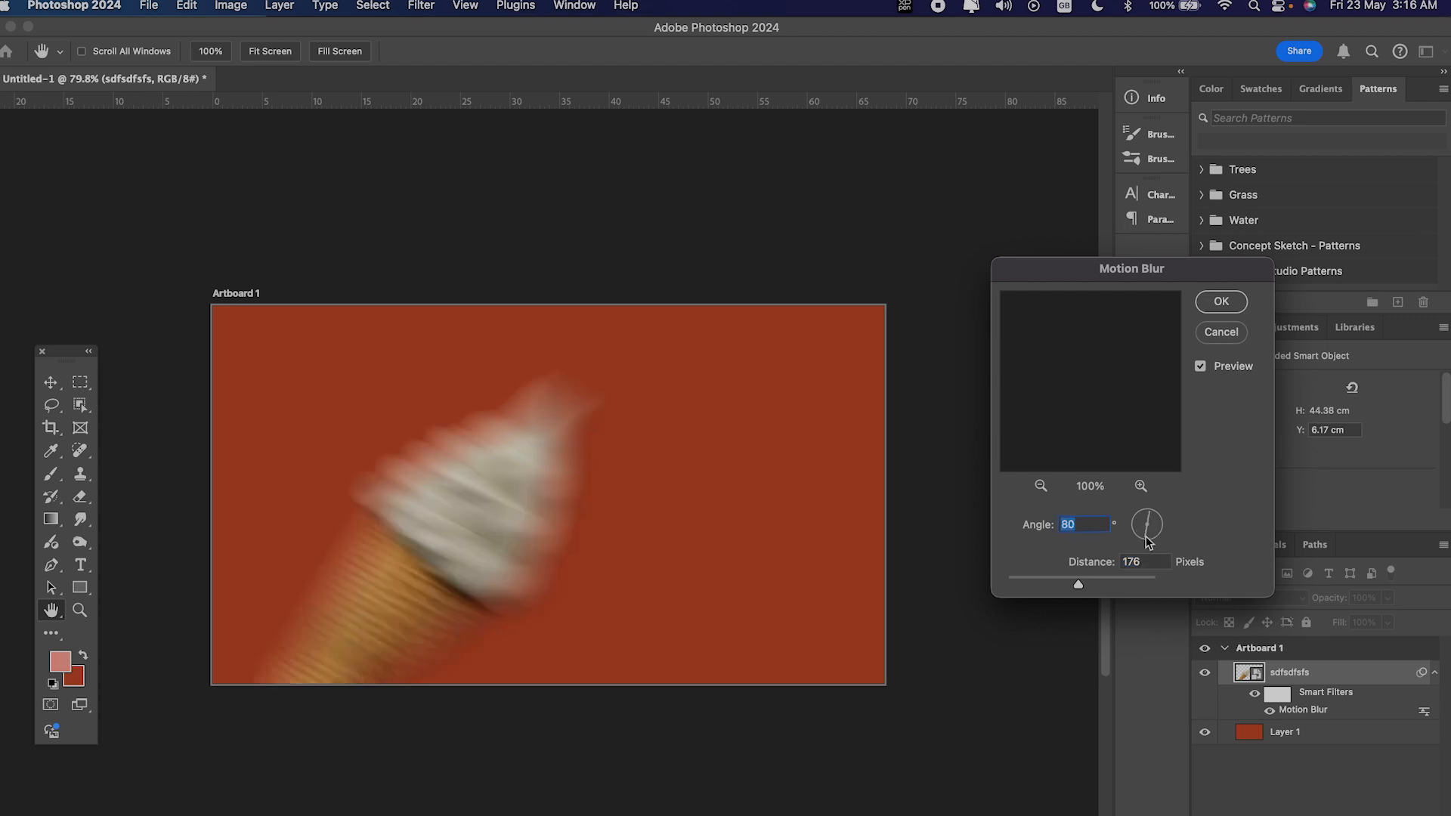
pyautogui.click(1222, 302)
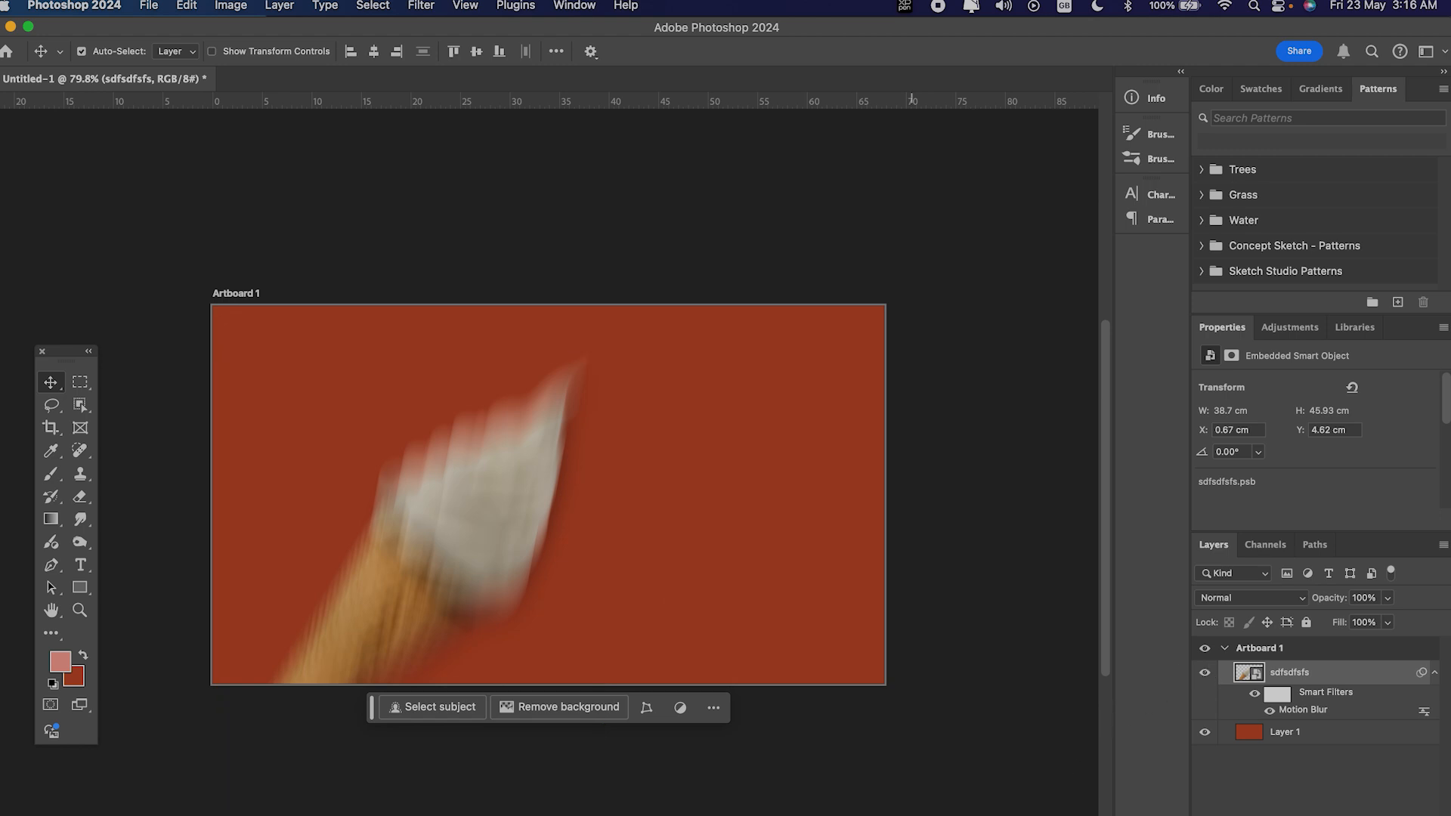
# Step: Try to erase on the blurred ice cream by rasterizing its smart object, and undo the rasterization
pyautogui.press('e')
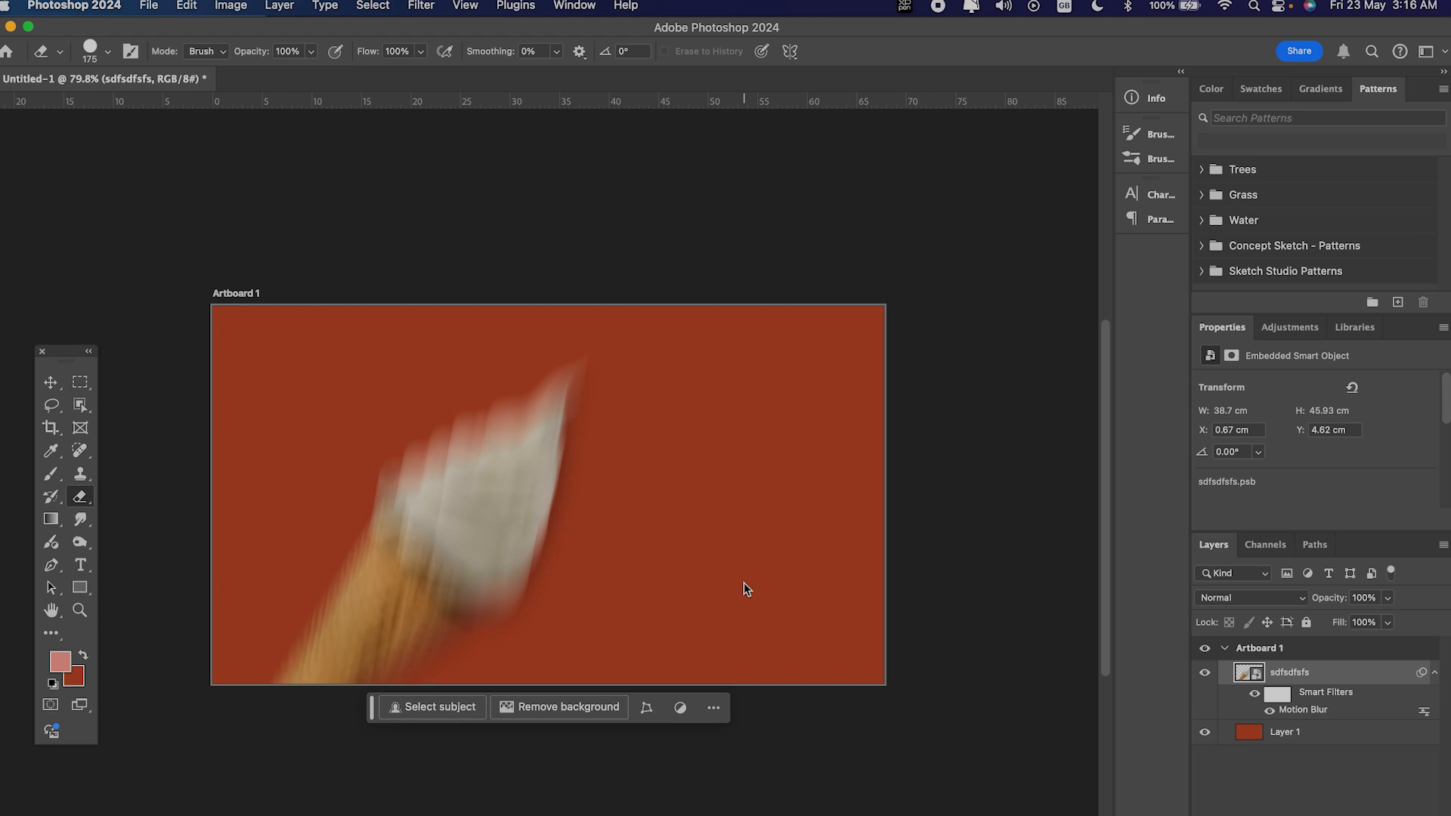
pyautogui.click(477, 497)
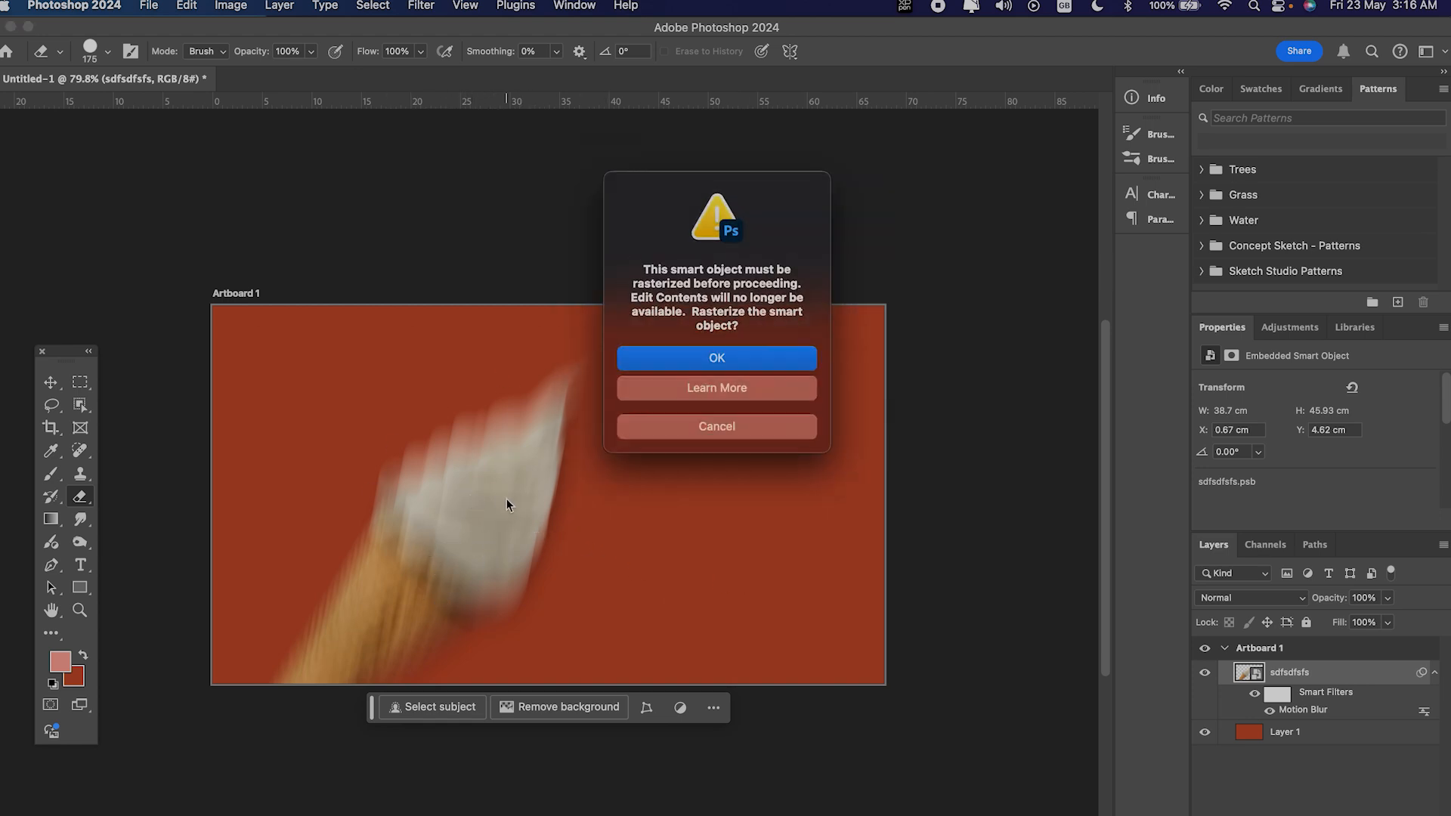
pyautogui.click(718, 361)
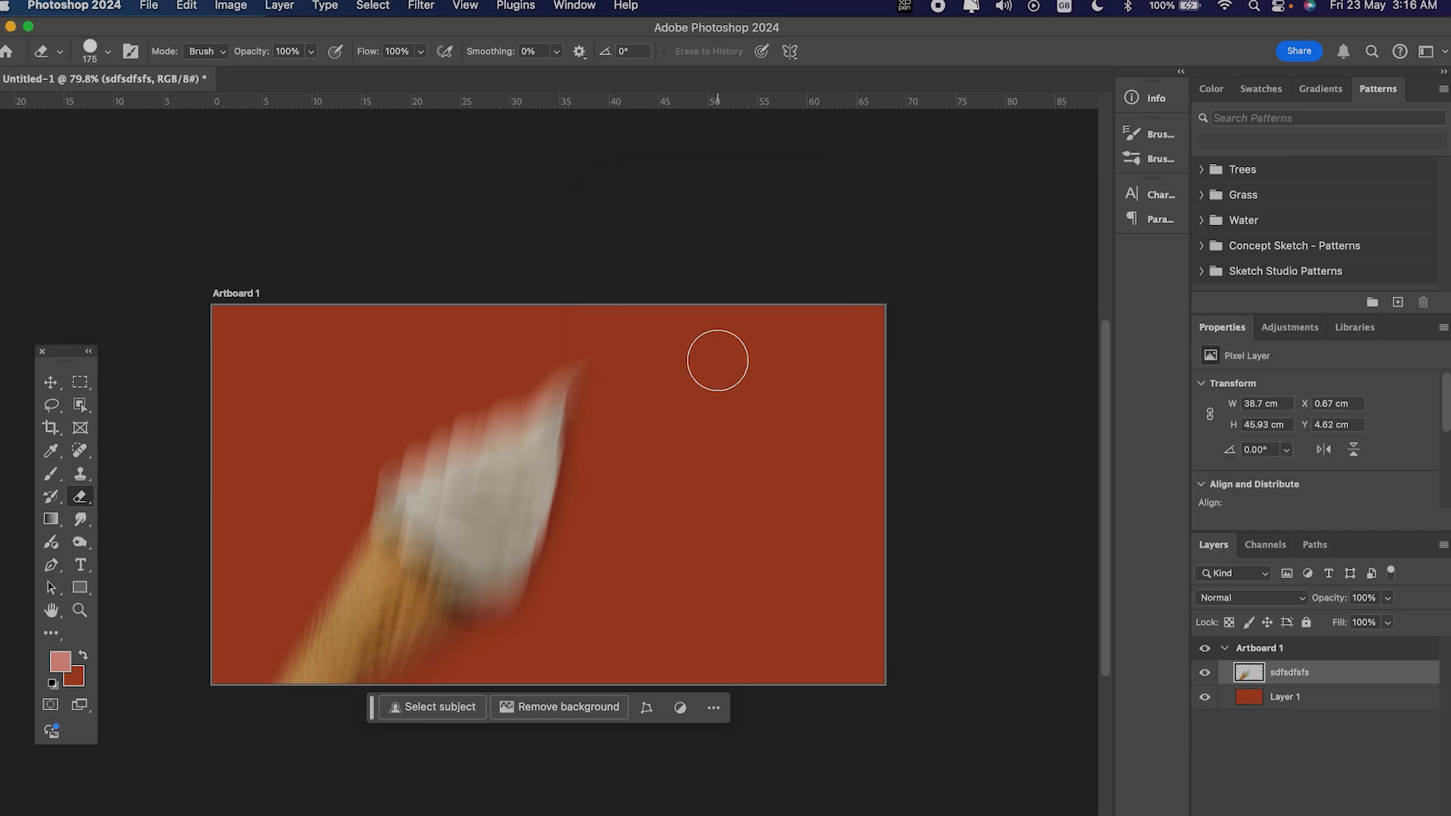
pyautogui.press('super+z')
pyautogui.click(52, 384)
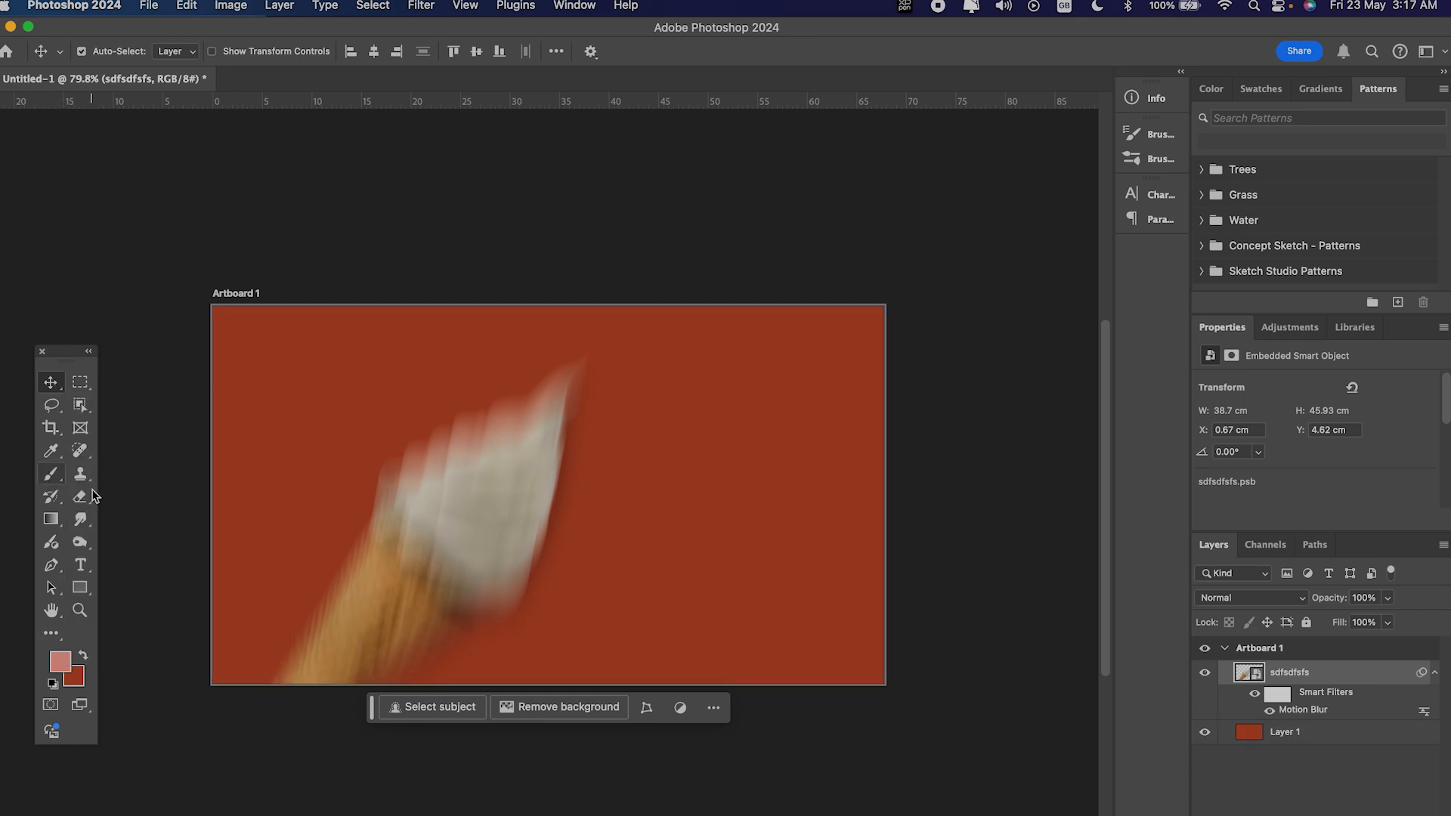
# Step: Rasterize the ice cream smart object layer and erase the scoop's inner area and lower edge with the Eraser
pyautogui.click(81, 498)
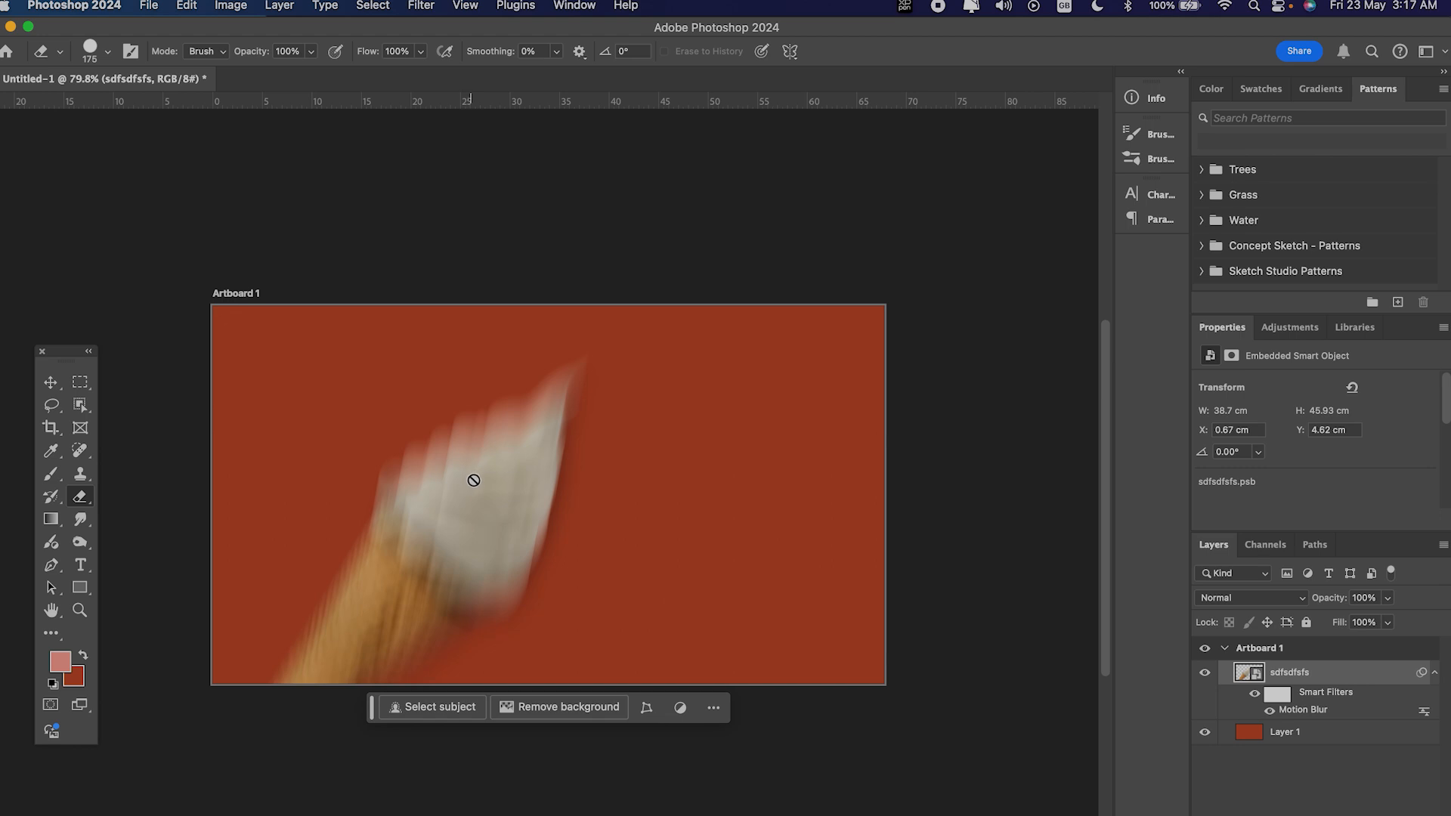
pyautogui.click(463, 501)
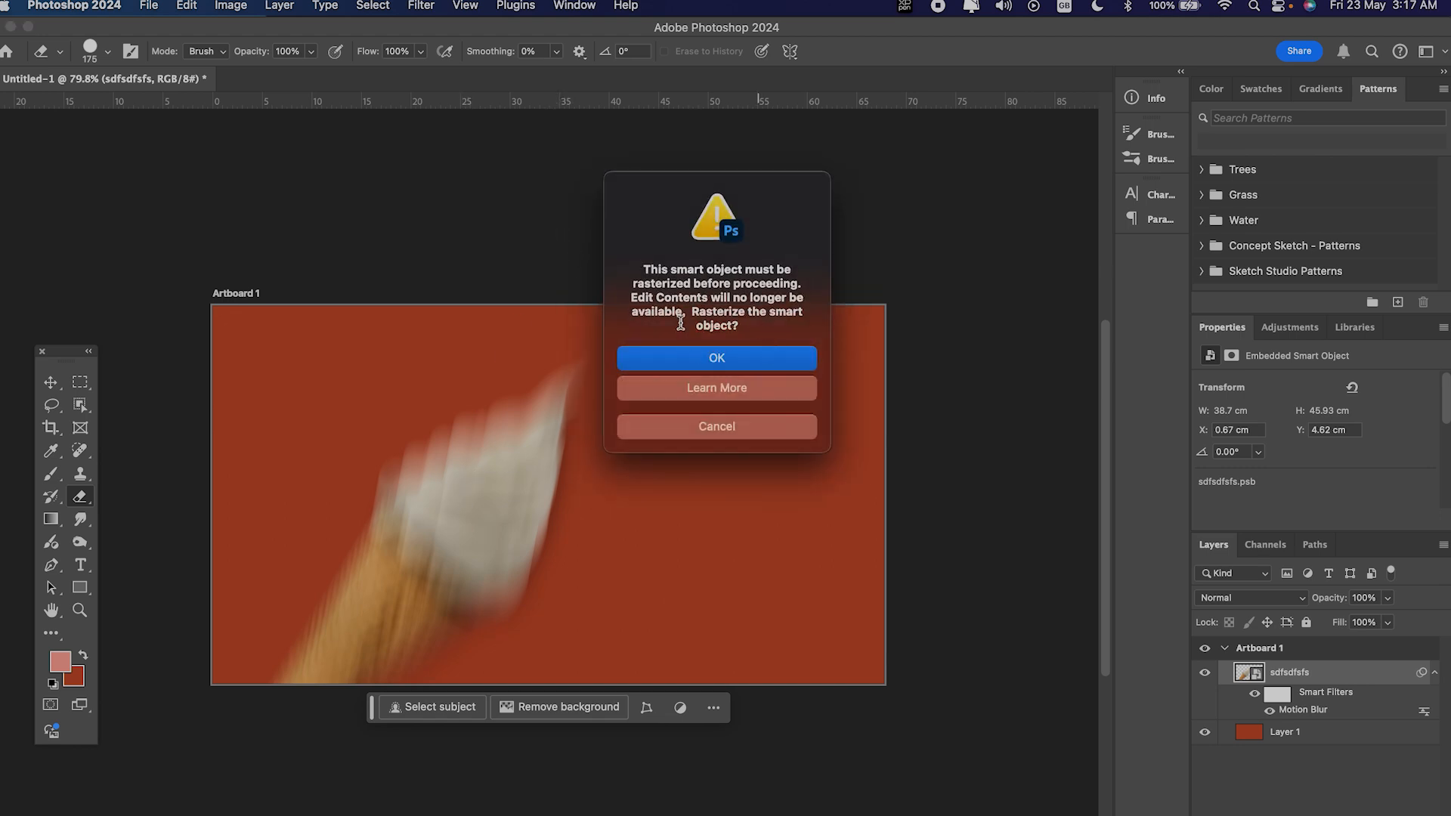
pyautogui.click(714, 424)
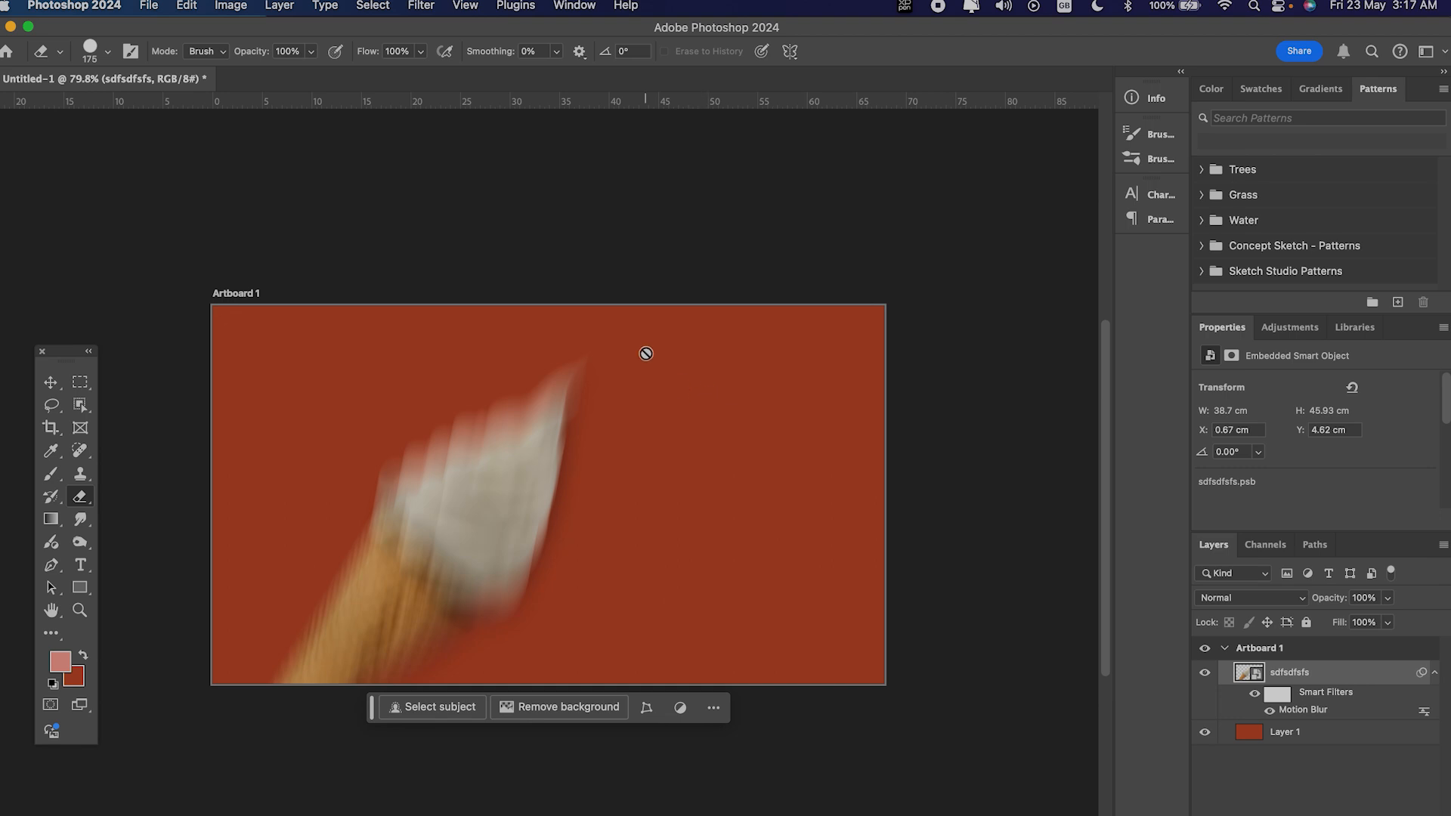
pyautogui.rightClick(1335, 673)
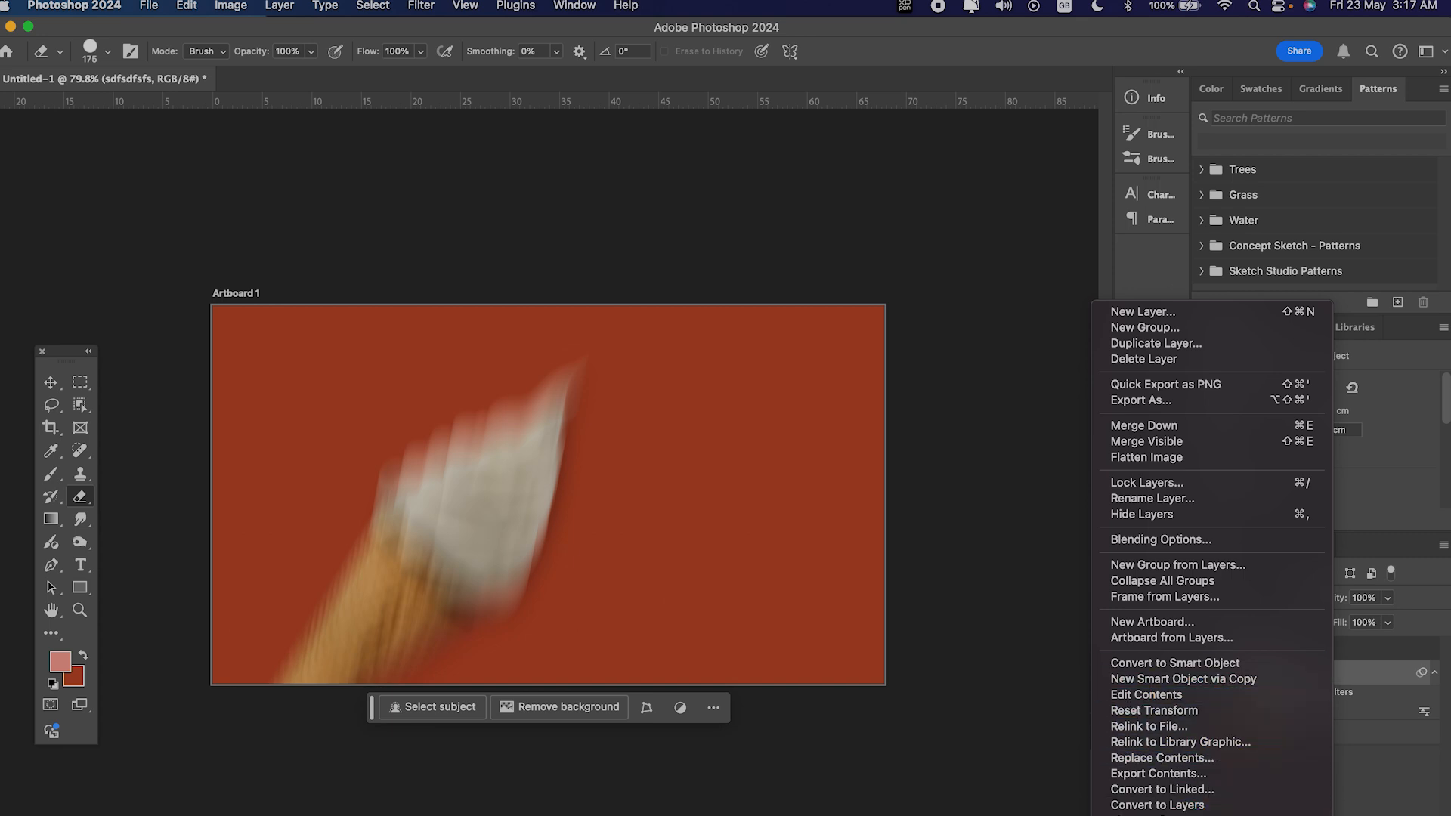
pyautogui.click(1152, 815)
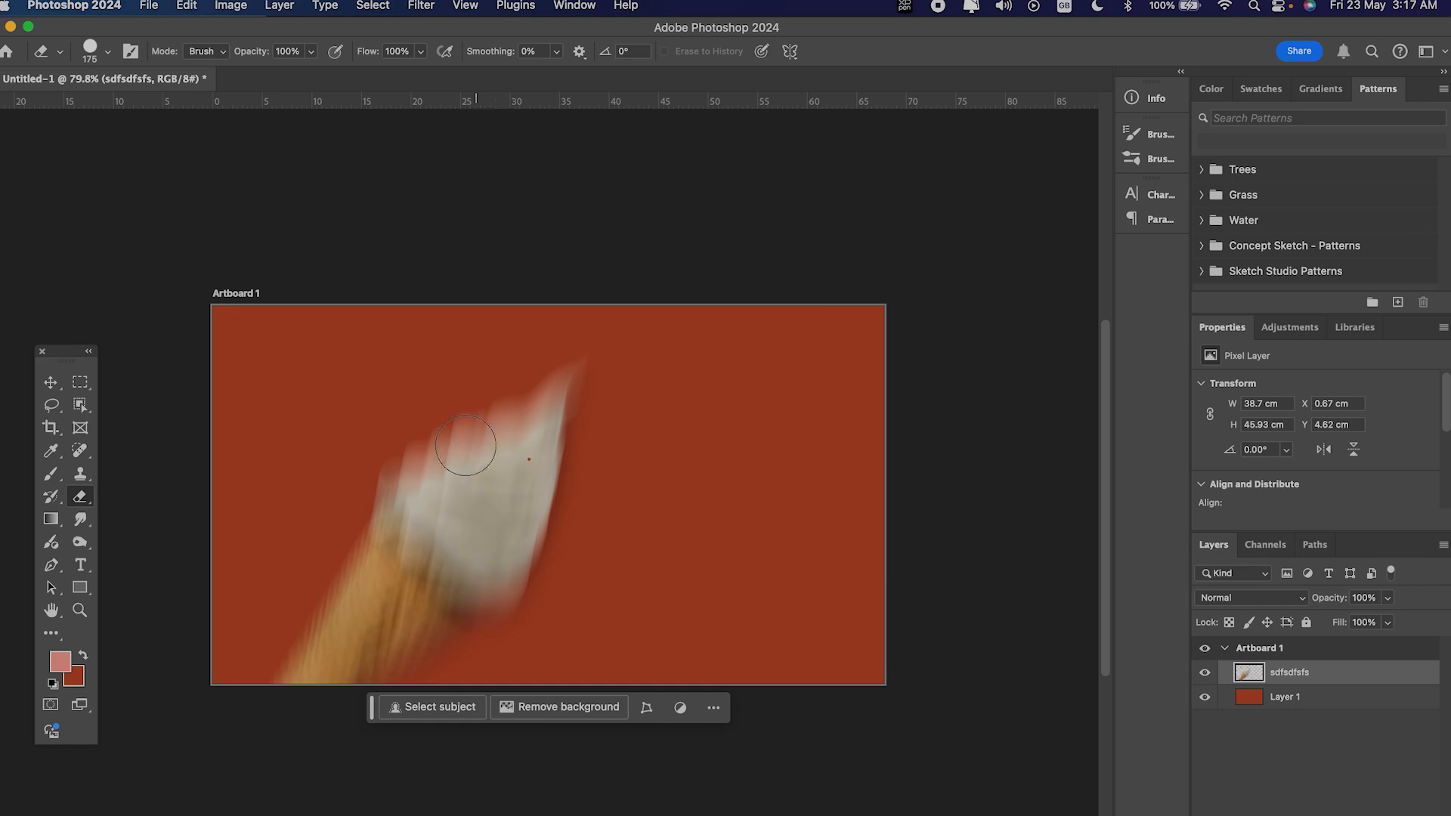
pyautogui.moveTo(518, 512); pyautogui.dragTo(522, 523)
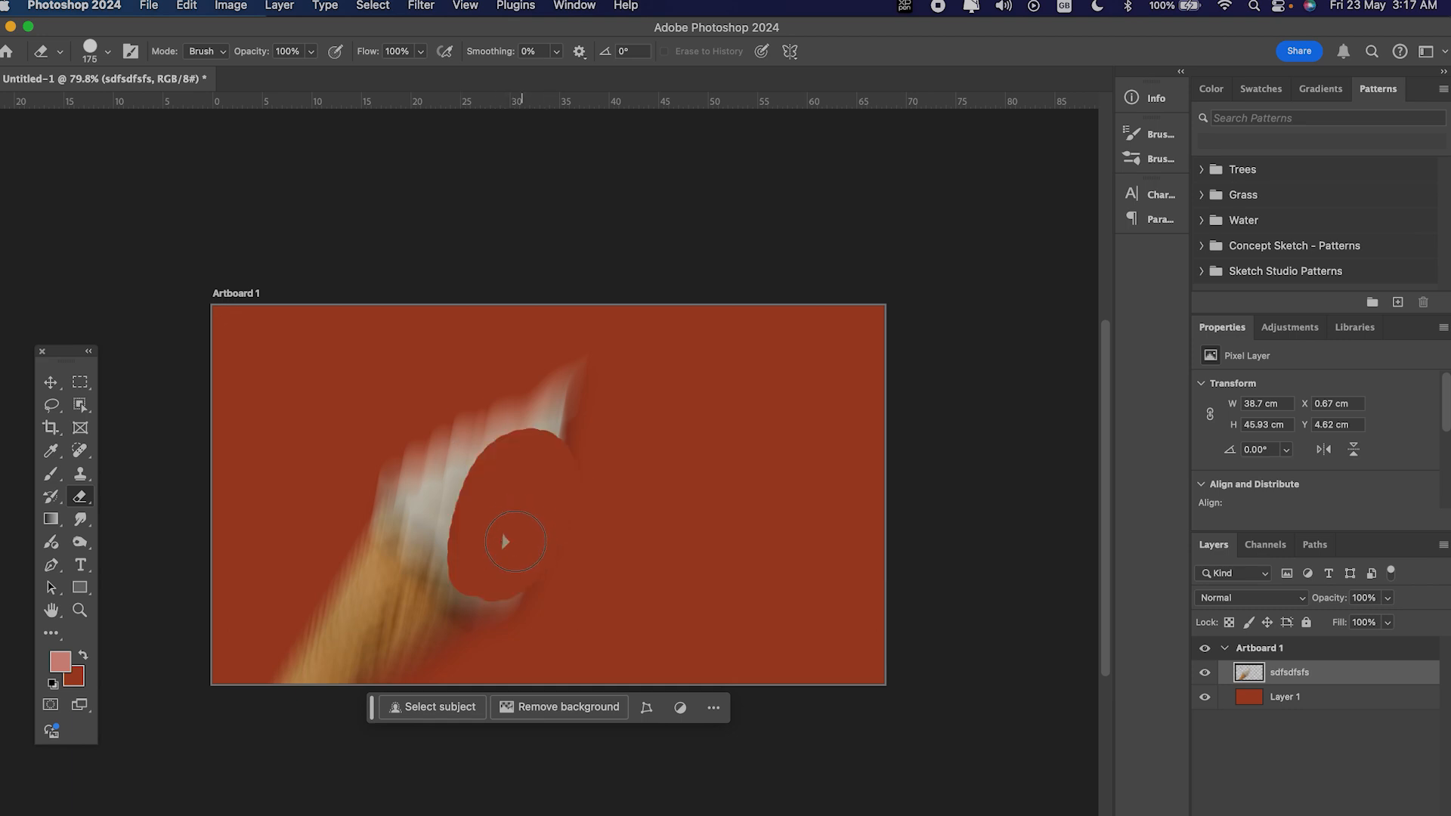
pyautogui.moveTo(481, 630); pyautogui.dragTo(417, 641)
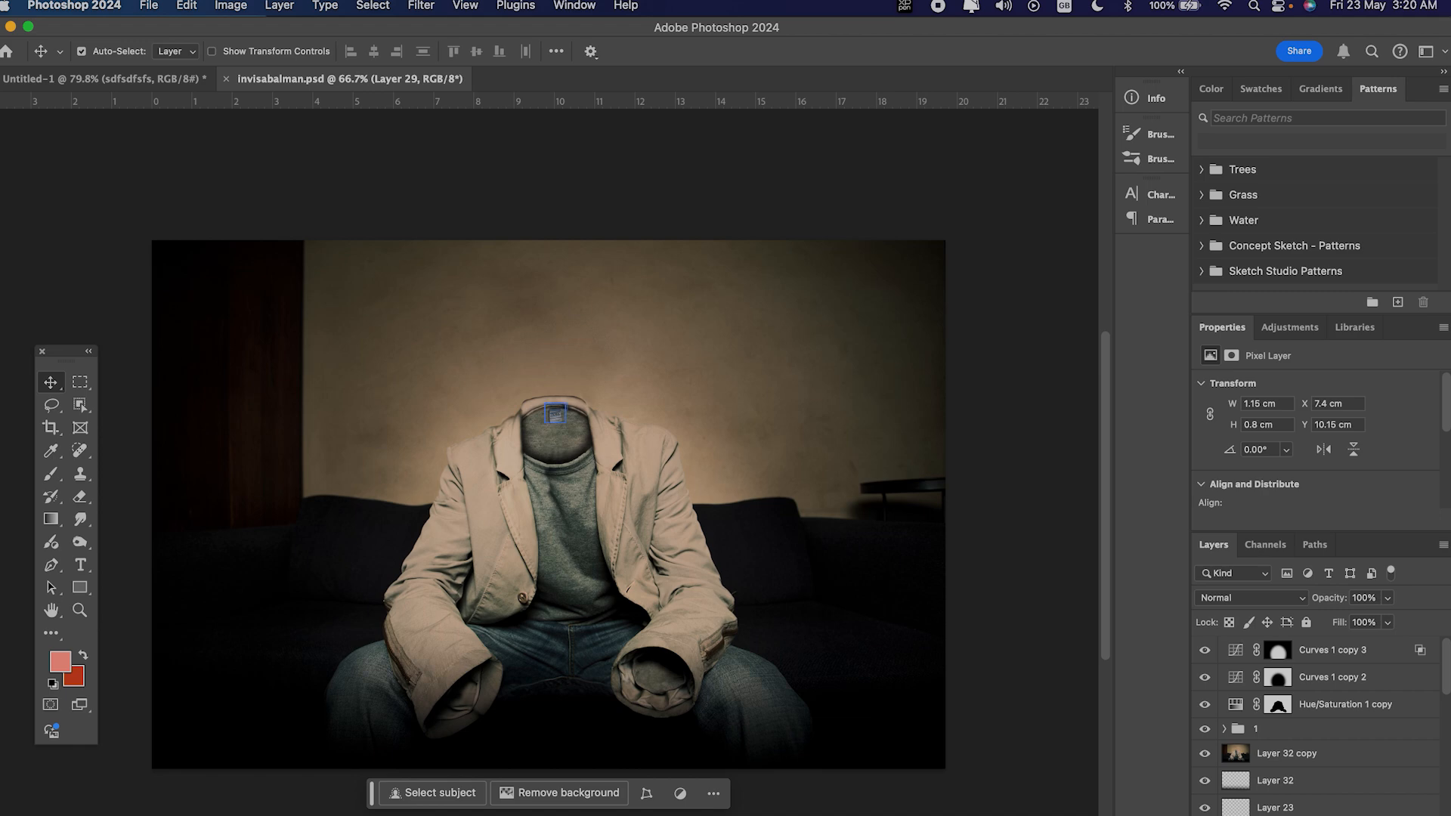
# Step: Select Layer 12 in invisabalman.psd, view it in isolation, and restore the visibility of all other layers
pyautogui.scroll(-5, 1395, 791)
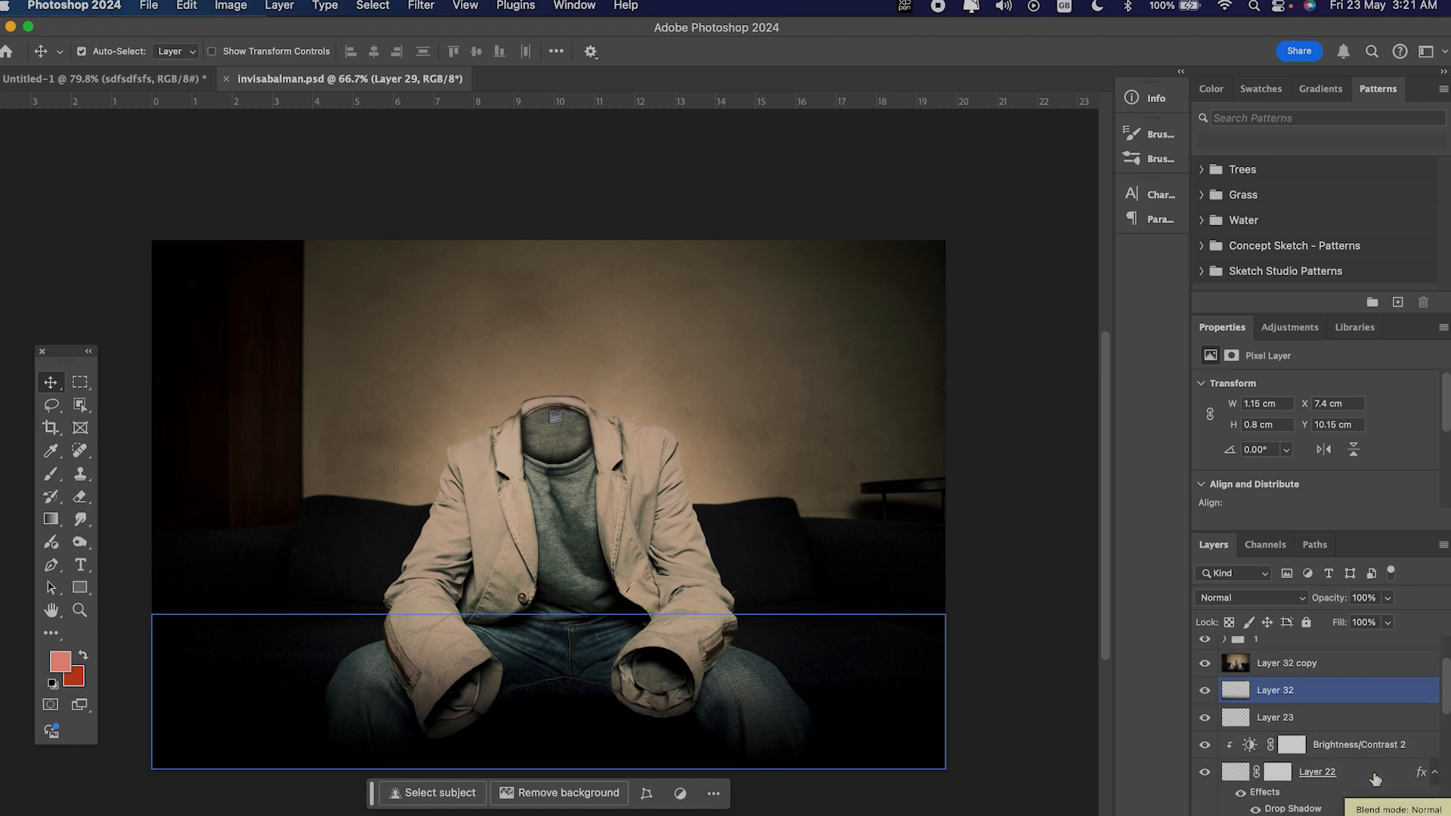
pyautogui.click(1341, 765)
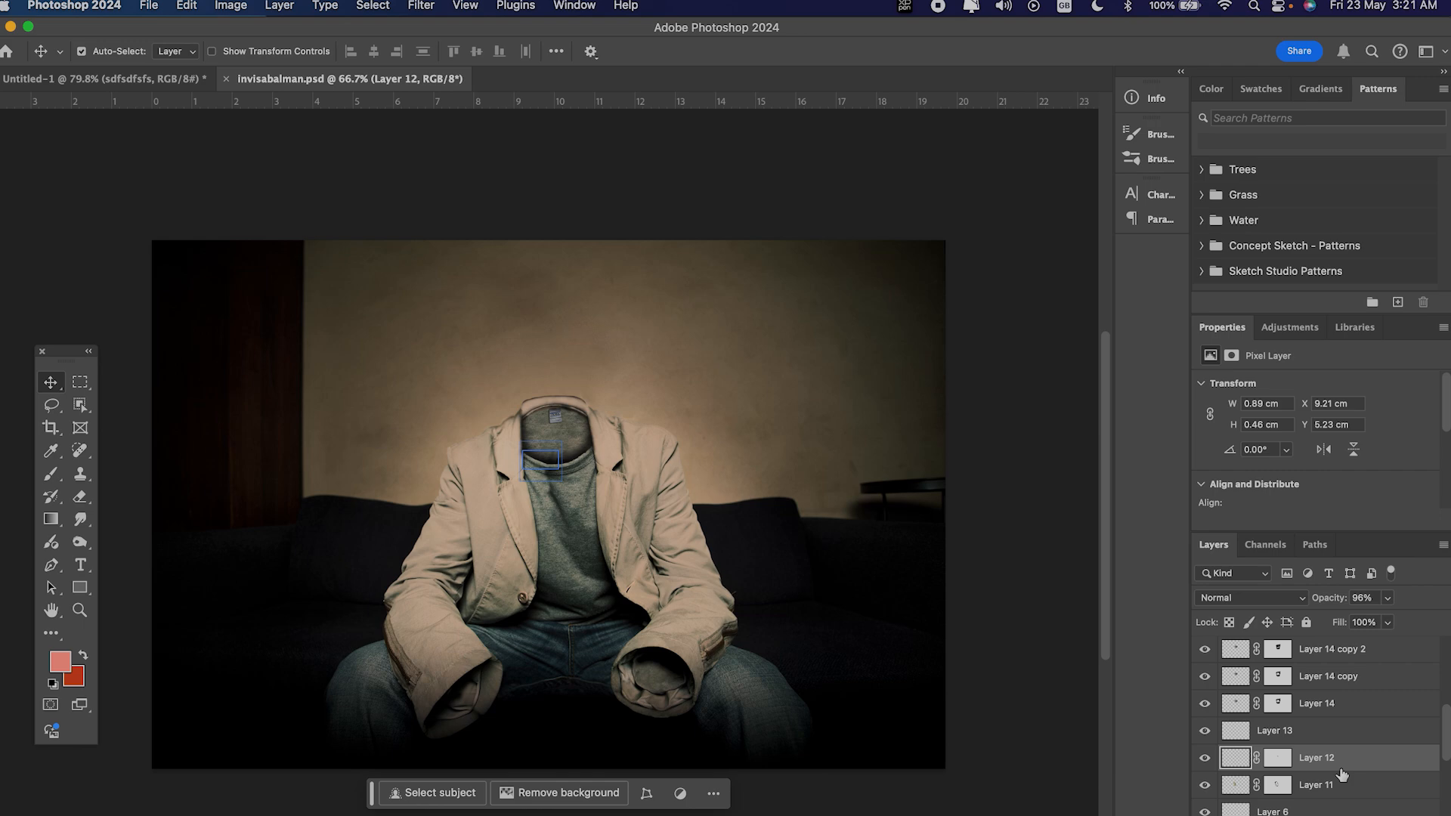
pyautogui.keyDown('alt'); pyautogui.click(1205, 762); pyautogui.keyUp('alt')
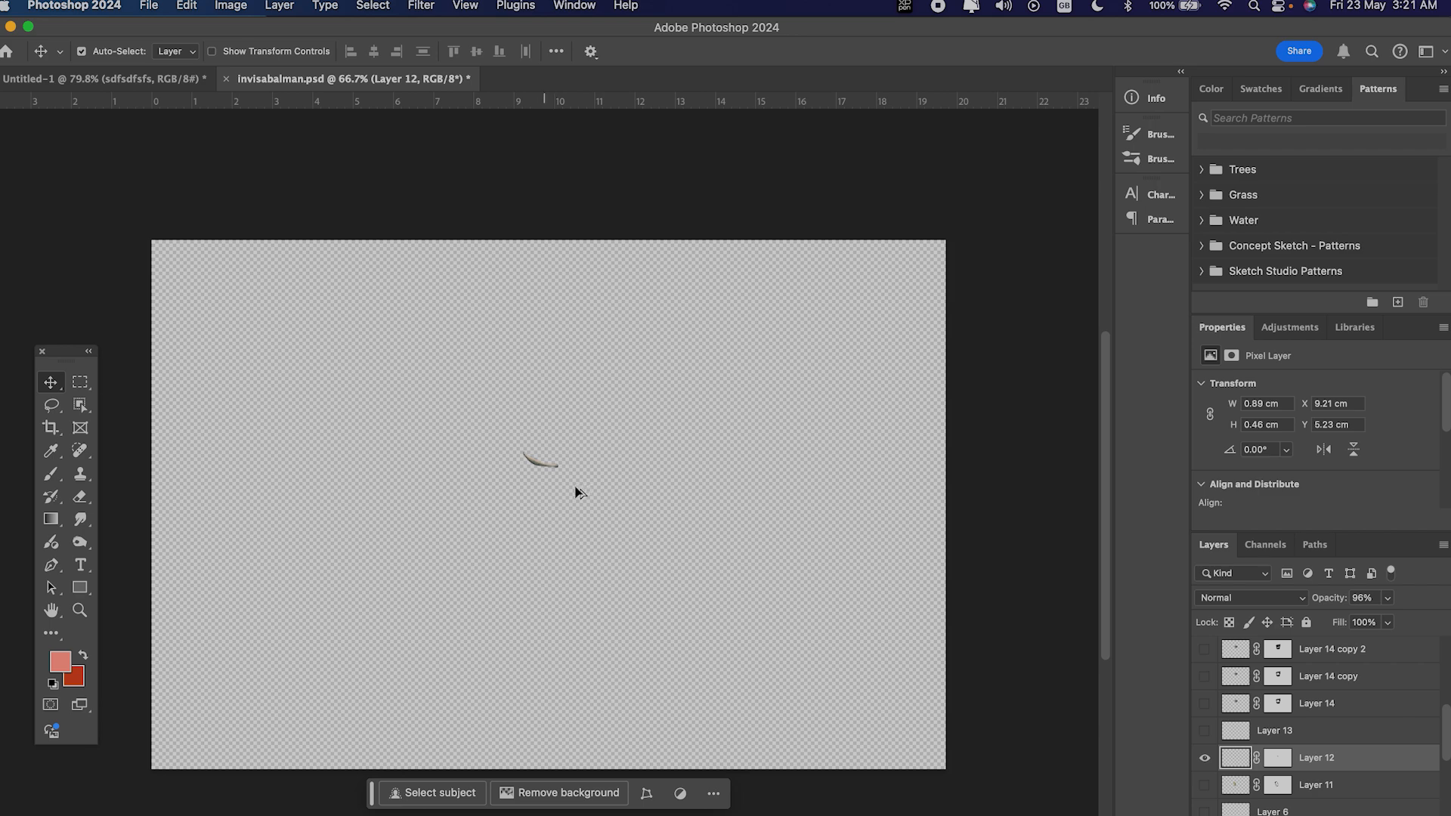
pyautogui.keyDown('super'); pyautogui.click(1224, 765); pyautogui.keyUp('super')
pyautogui.keyDown('alt'); pyautogui.click(1213, 765); pyautogui.keyUp('alt')
pyautogui.keyDown('alt'); pyautogui.click(1206, 759); pyautogui.keyUp('alt')
pyautogui.keyDown('alt'); pyautogui.click(1203, 759); pyautogui.keyUp('alt')
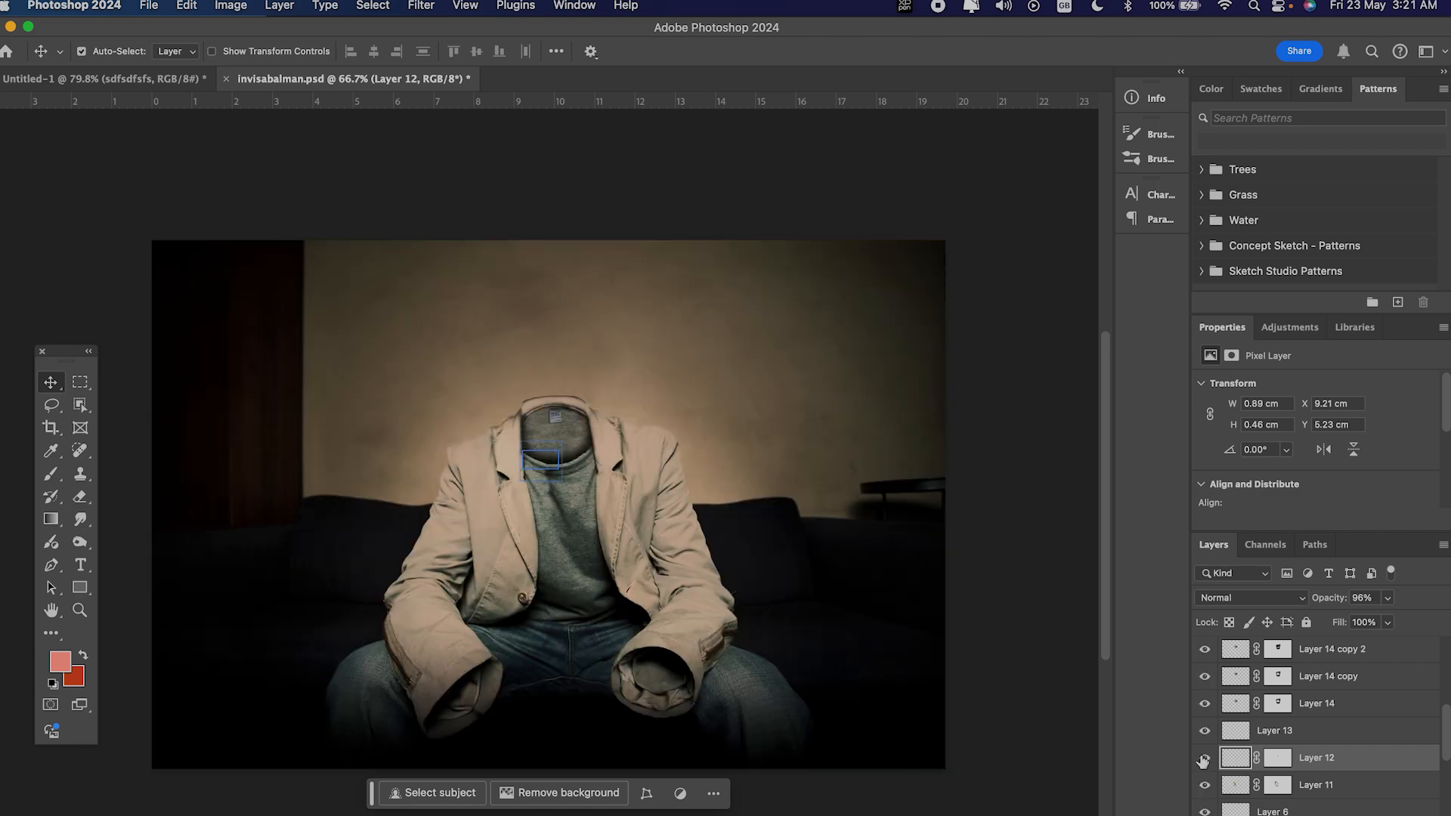
# Step: Switch the visibility of Layer 14 copy and Layer 6 off and on to inspect what they contribute to the image
pyautogui.keyDown('alt'); pyautogui.click(1205, 679); pyautogui.keyUp('alt')
pyautogui.keyDown('alt'); pyautogui.click(1203, 688); pyautogui.keyUp('alt')
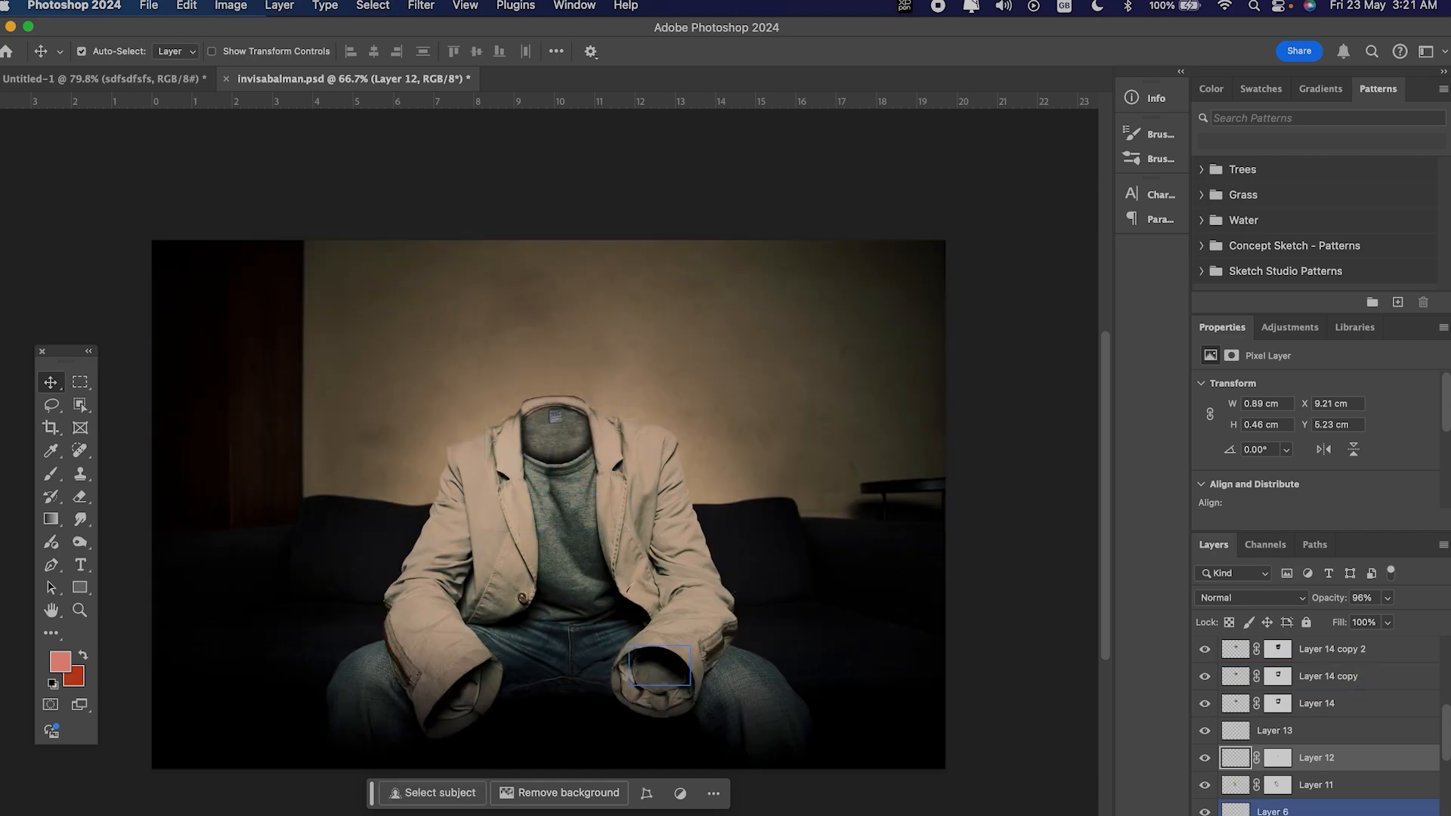
pyautogui.keyDown('alt'); pyautogui.click(1206, 813); pyautogui.keyUp('alt')
pyautogui.keyDown('alt'); pyautogui.click(1205, 813); pyautogui.keyUp('alt')
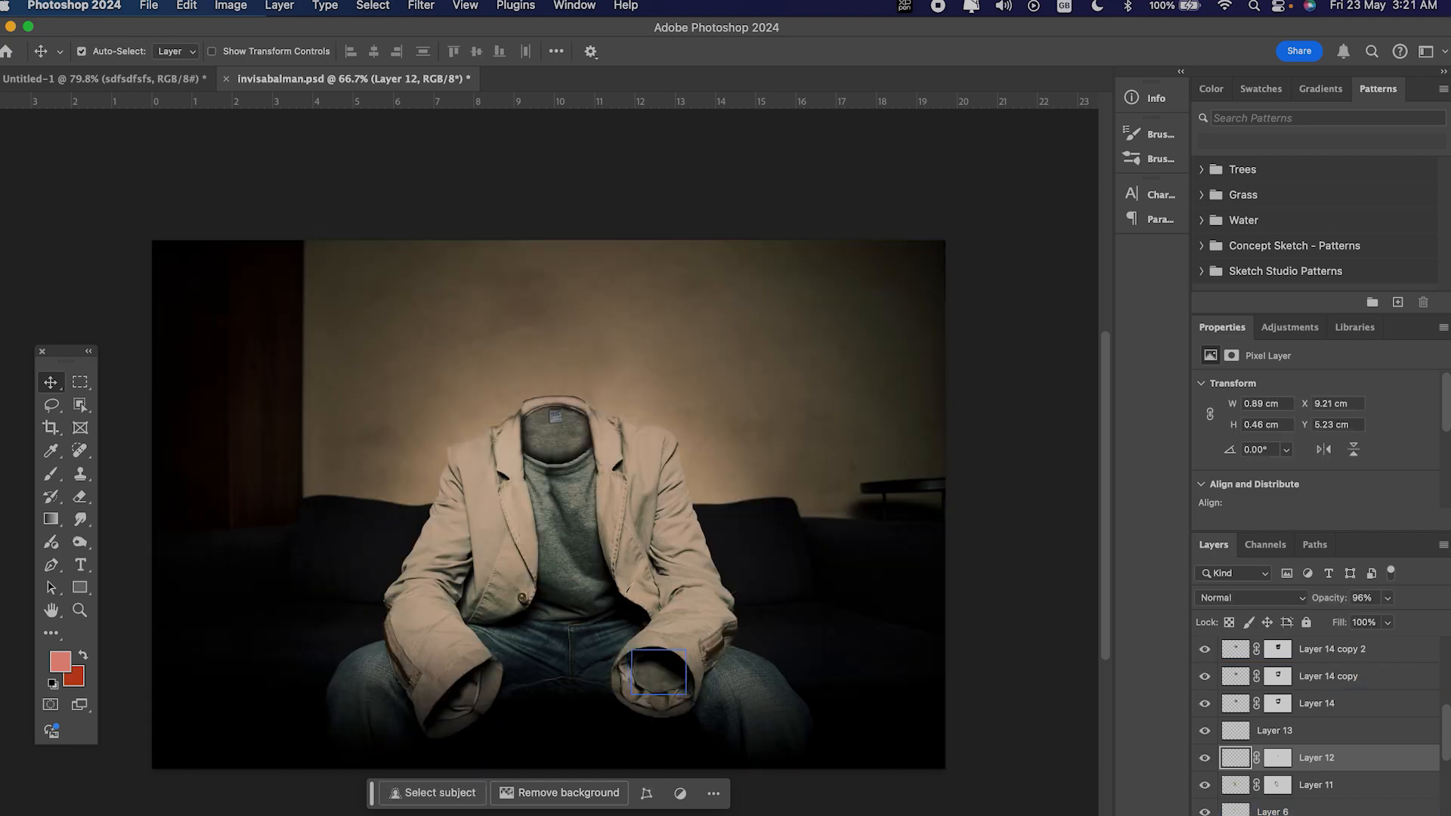
pyautogui.keyDown('alt'); pyautogui.click(1204, 815); pyautogui.keyUp('alt')
pyautogui.keyDown('alt'); pyautogui.click(1205, 814); pyautogui.keyUp('alt')
pyautogui.keyDown('alt'); pyautogui.click(1205, 811); pyautogui.keyUp('alt')
pyautogui.keyDown('alt'); pyautogui.click(1205, 813); pyautogui.keyUp('alt')
pyautogui.keyDown('alt'); pyautogui.click(1206, 813); pyautogui.keyUp('alt')
pyautogui.keyDown('alt'); pyautogui.click(1205, 813); pyautogui.keyUp('alt')
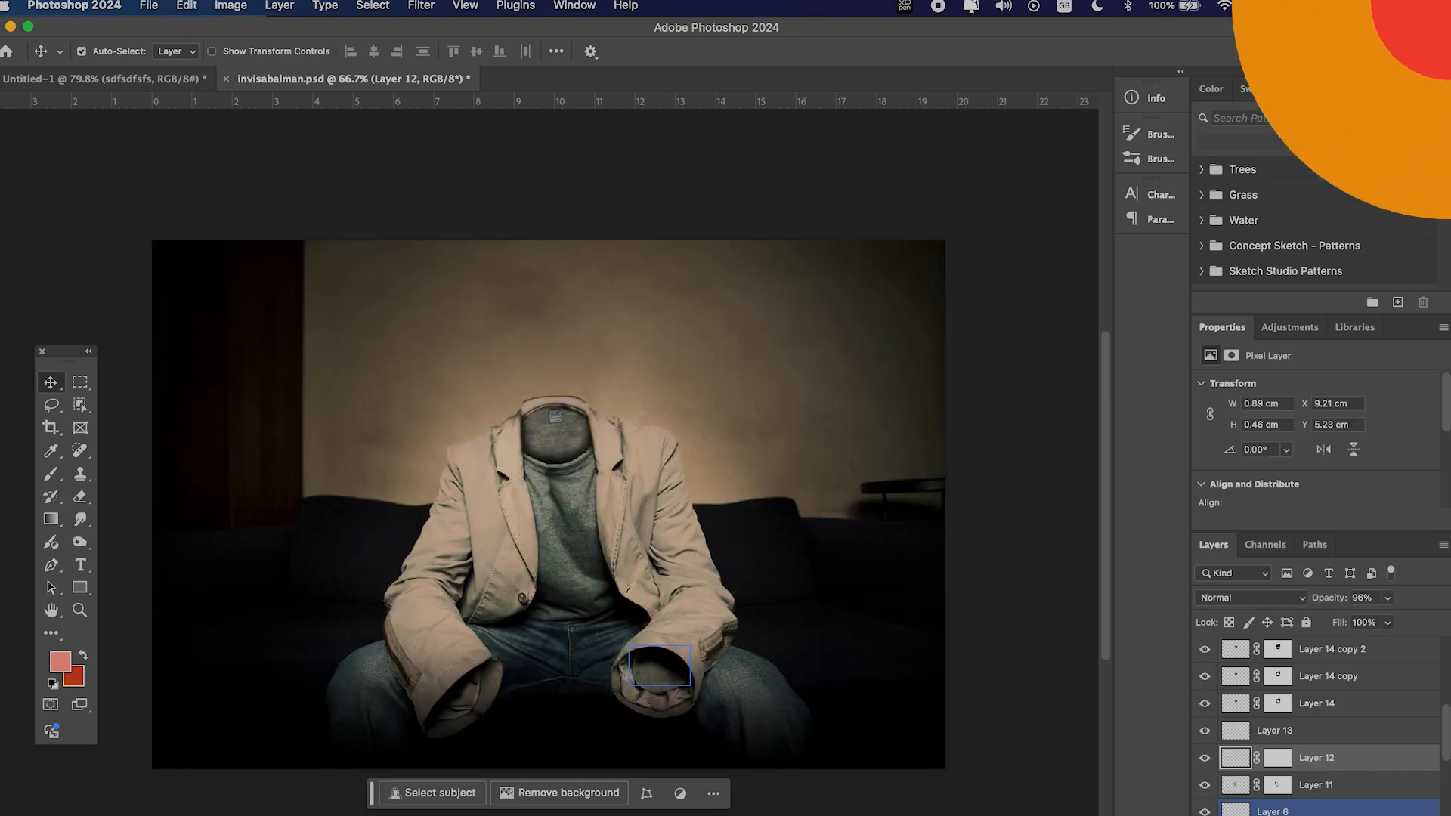
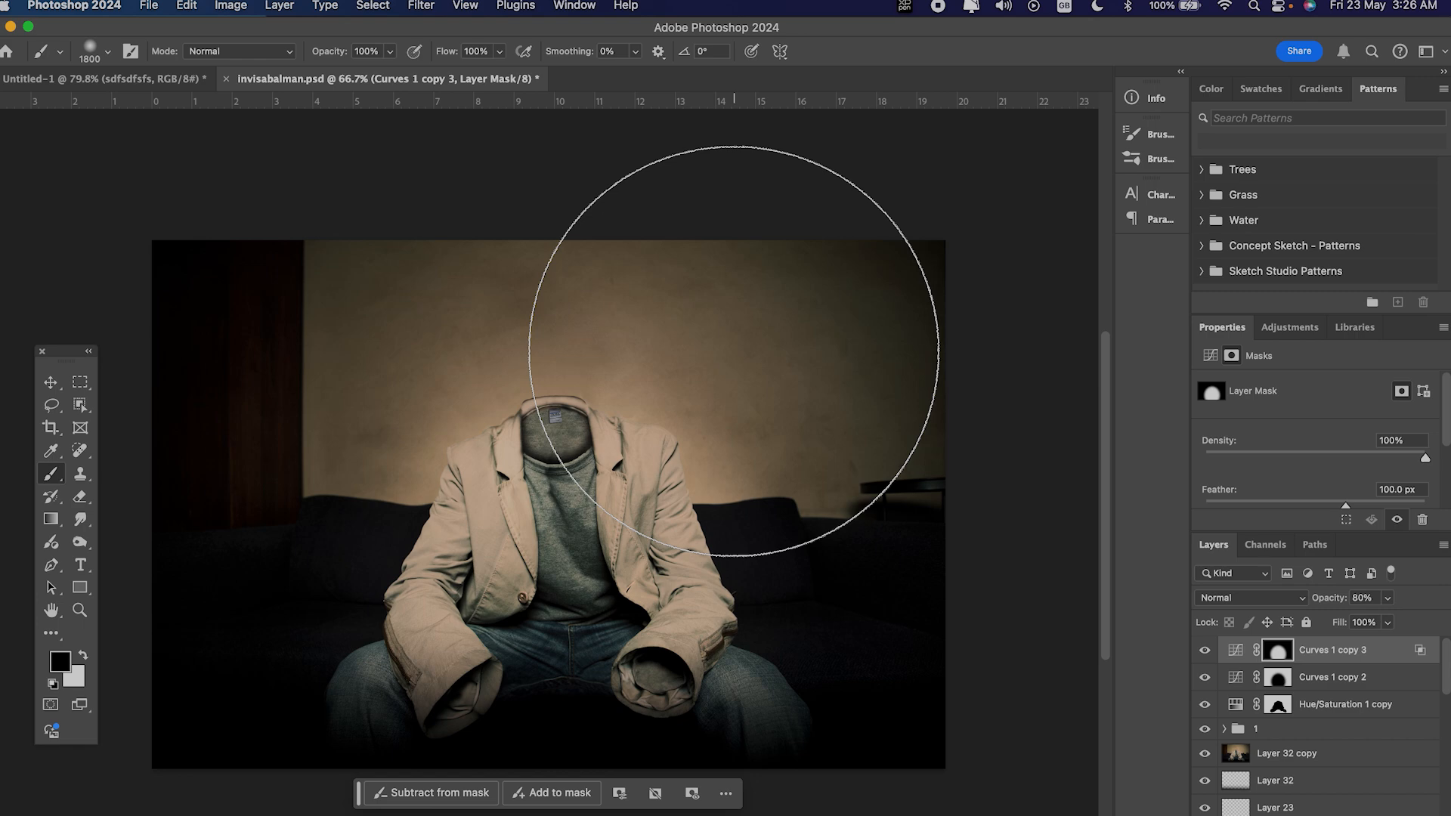
# Step: Reduce the Brush tool's size to 500 px and enlarge it again to about 900 px
pyautogui.press('[')
pyautogui.press('[')
pyautogui.press('[')
pyautogui.press('[')
pyautogui.press('[')
pyautogui.press('[')
pyautogui.press('[')
pyautogui.press('[')
pyautogui.press('[')
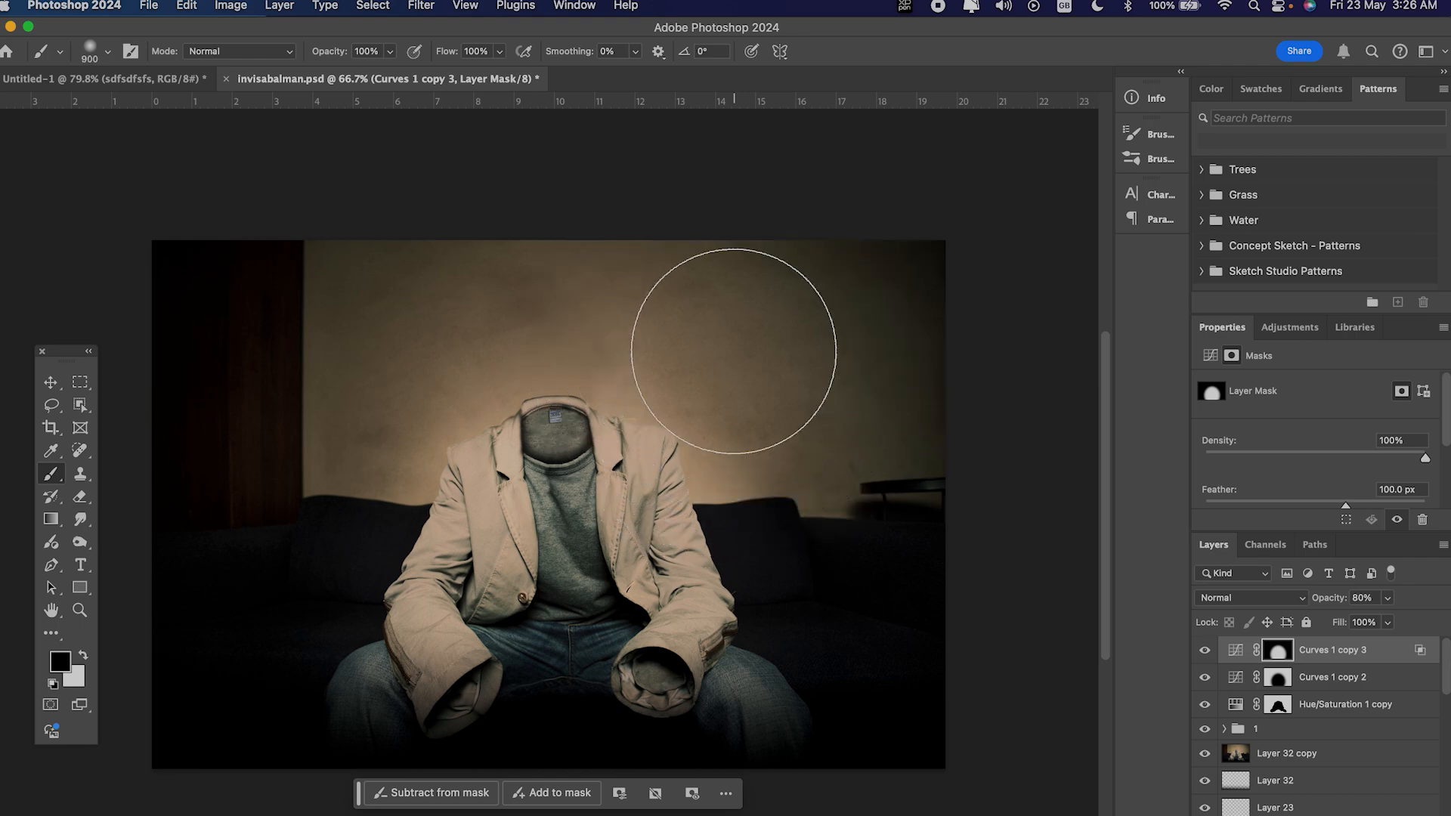
pyautogui.press('[')
pyautogui.press('[')
pyautogui.press('[')
pyautogui.press('[')
pyautogui.press('[')
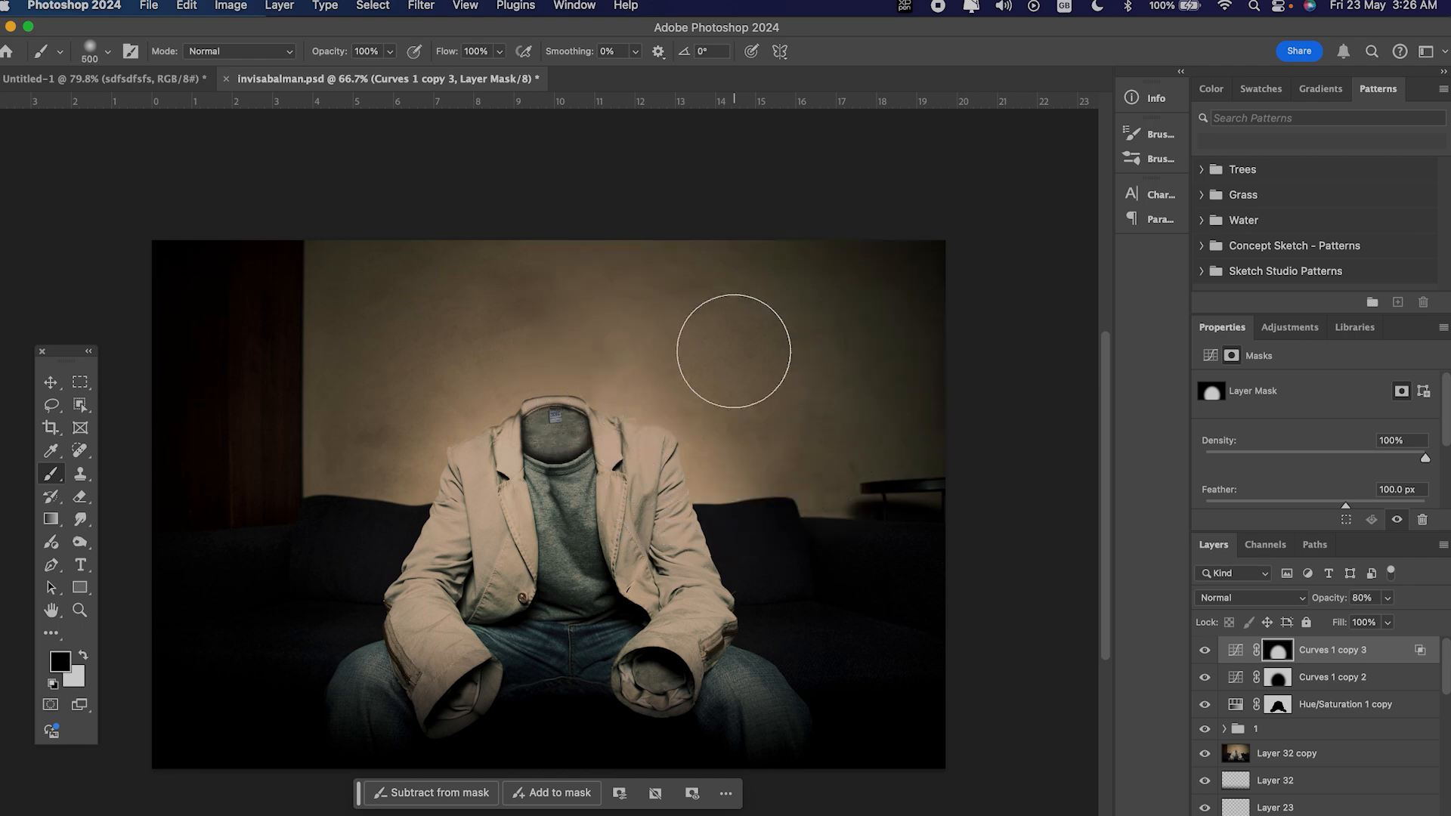
pyautogui.press(']')
pyautogui.press(']')
pyautogui.press(']')
pyautogui.press(']')
pyautogui.press(']')
pyautogui.press(']')
pyautogui.press(']')
pyautogui.press(']')
pyautogui.press(']')
pyautogui.press(']')
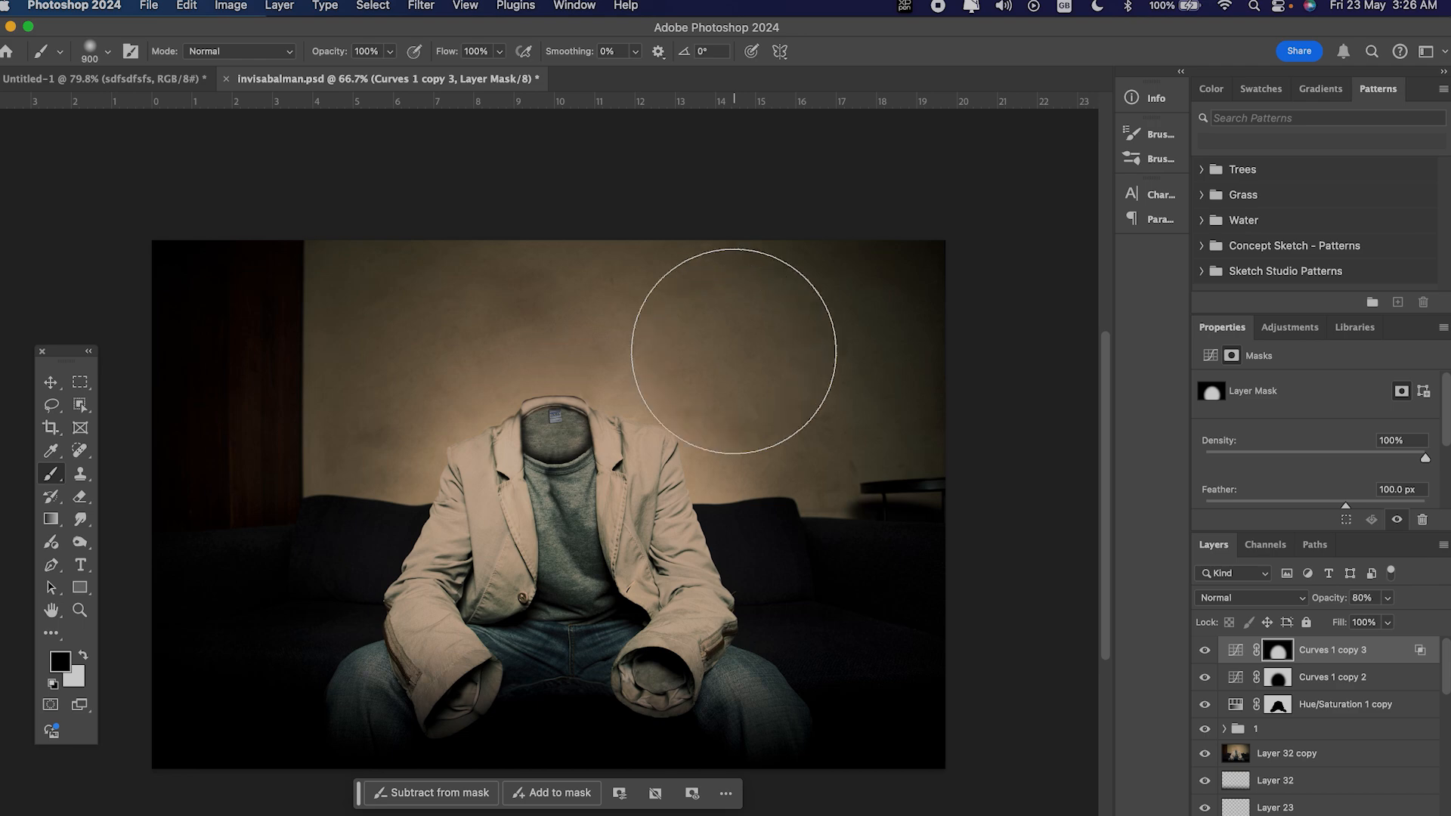
pyautogui.press(']')
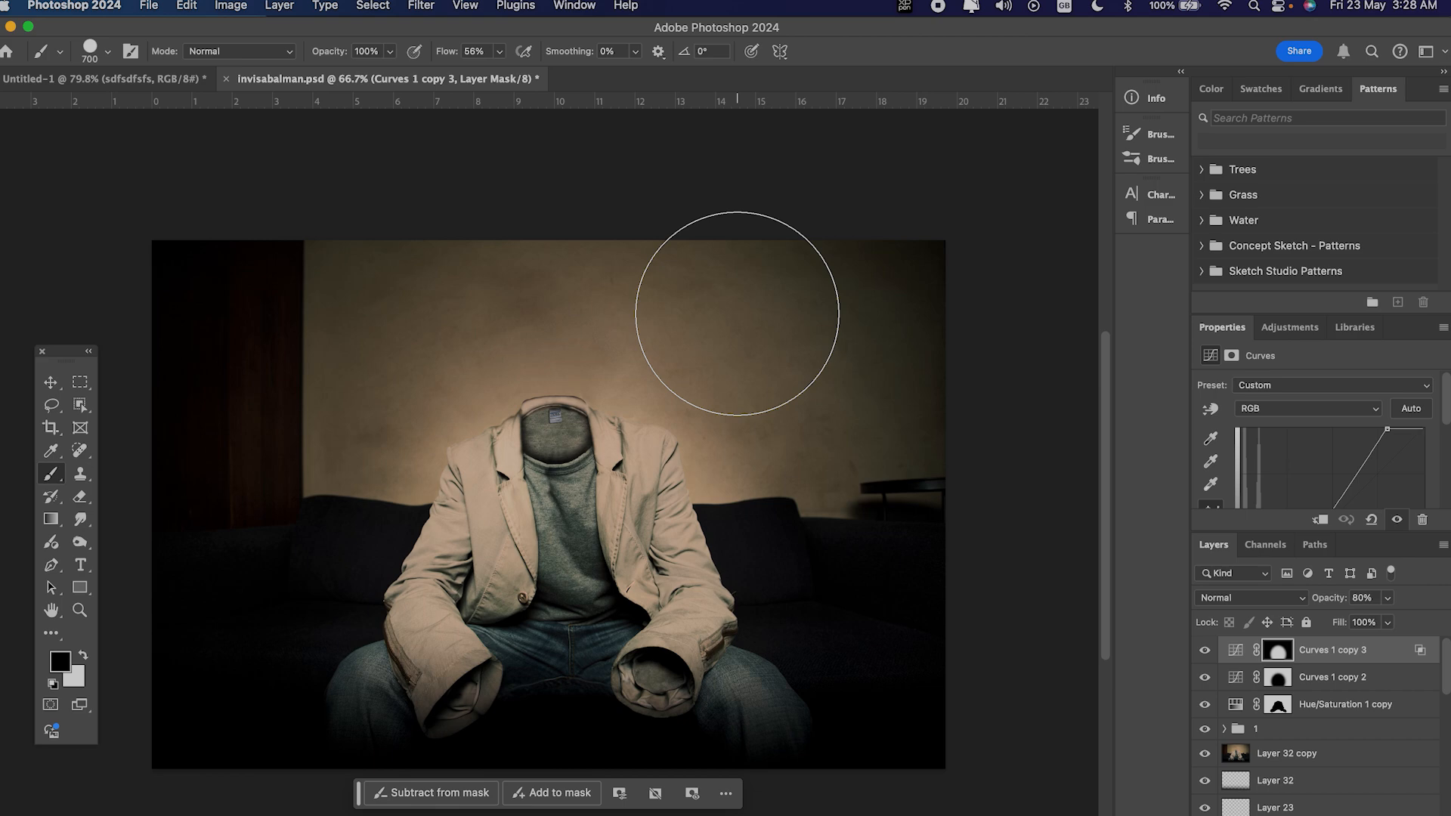
# Step: Soften the edge of the brush tip by lowering its hardness in three increments
pyautogui.hotkey('shift', '[')
pyautogui.hotkey('shift', '[')
pyautogui.hotkey('shift', '[')
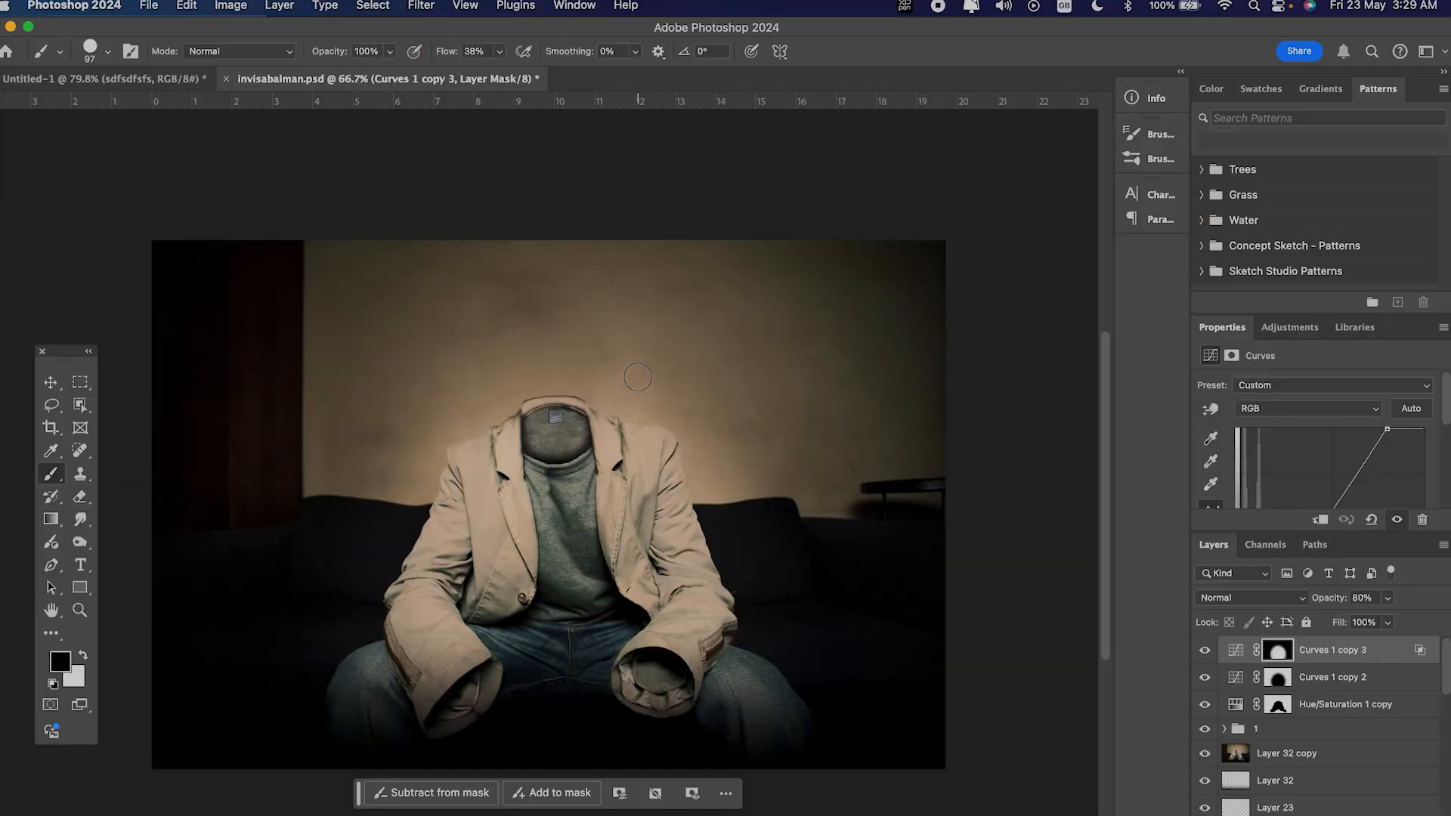
# Step: Cycle forward through the brush presets, including the large splatter brush
pyautogui.press('.')
pyautogui.press('.')
pyautogui.press('.')
pyautogui.press('.')
pyautogui.press('.')
pyautogui.press('.')
pyautogui.press('.')
pyautogui.press('.')
pyautogui.press('.')
pyautogui.press('.')
pyautogui.press('.')
pyautogui.press('.')
pyautogui.press('.')
pyautogui.press('.')
pyautogui.press('.')
pyautogui.press('.')
pyautogui.press('.')
pyautogui.press('.')
pyautogui.press('.')
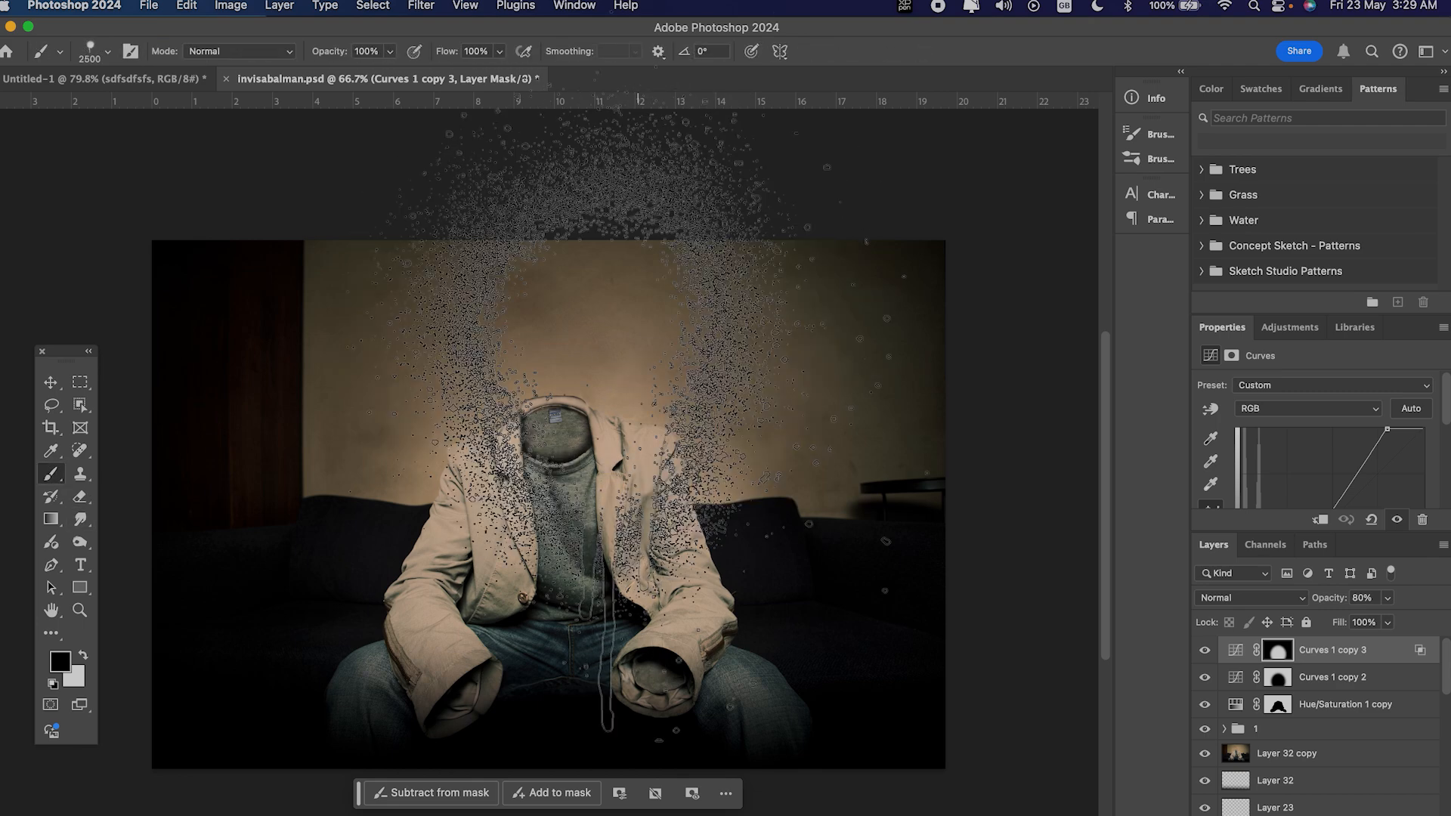
pyautogui.press('.')
pyautogui.press('.')
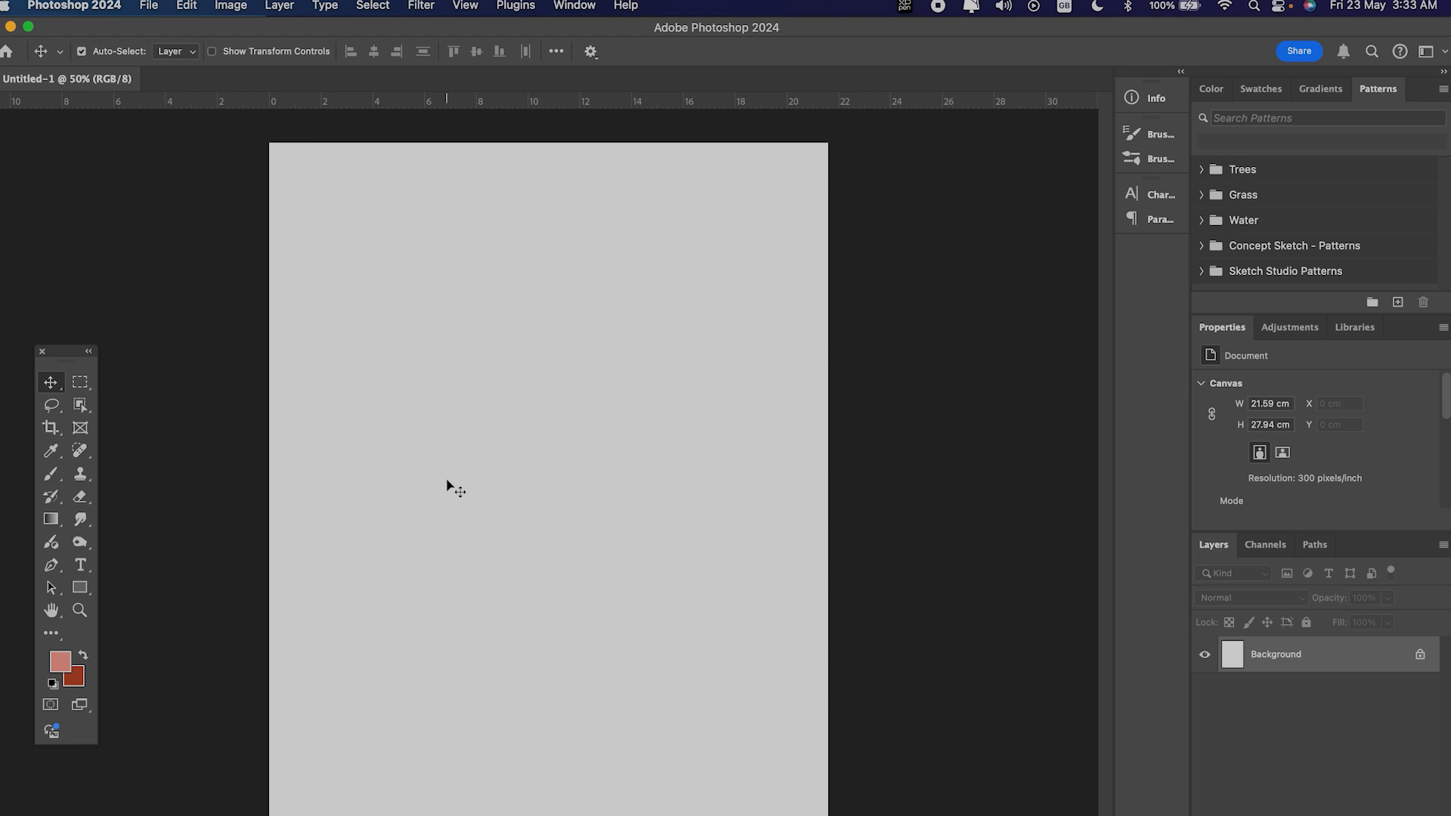
# Step: Zoom in and out on the blank canvas and pan around it to examine the page from different positions
pyautogui.press('super+equal')
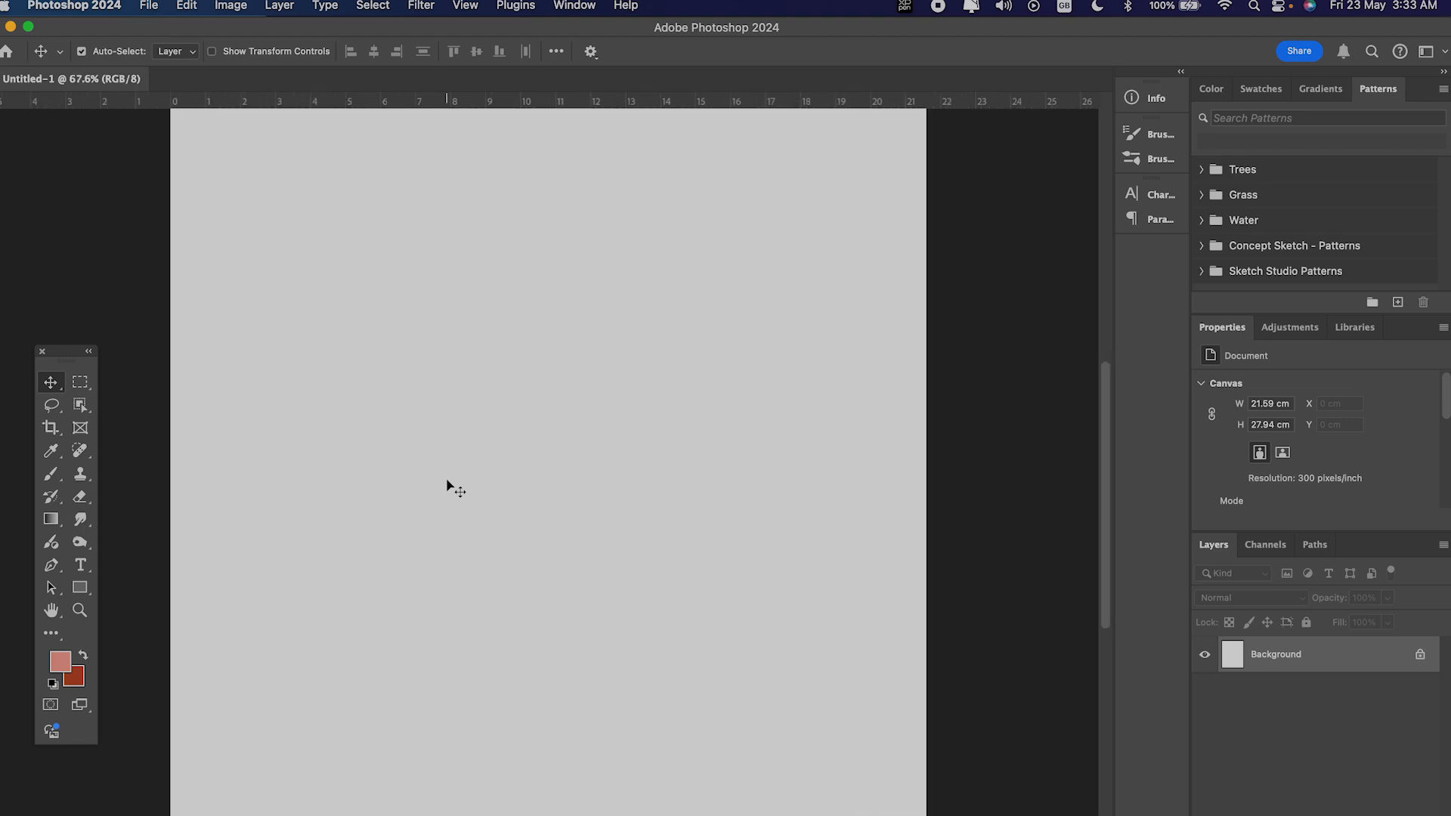
pyautogui.hscroll(-10, 447, 481)
pyautogui.scroll(-10, 446, 481)
pyautogui.hscroll(15, 447, 481)
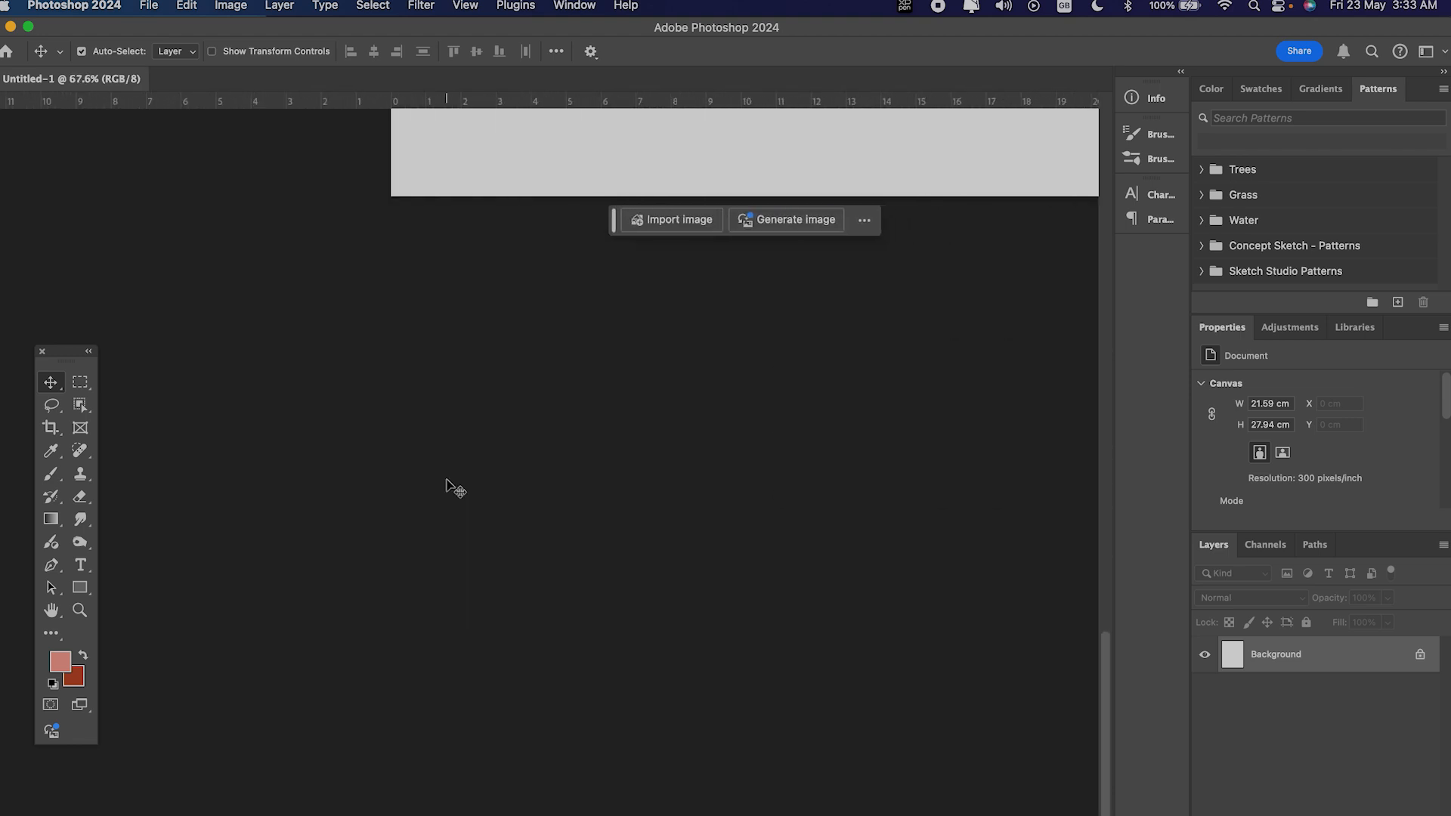
pyautogui.scroll(2, 447, 481)
pyautogui.hscroll(-15, 446, 480)
pyautogui.scroll(10, 447, 480)
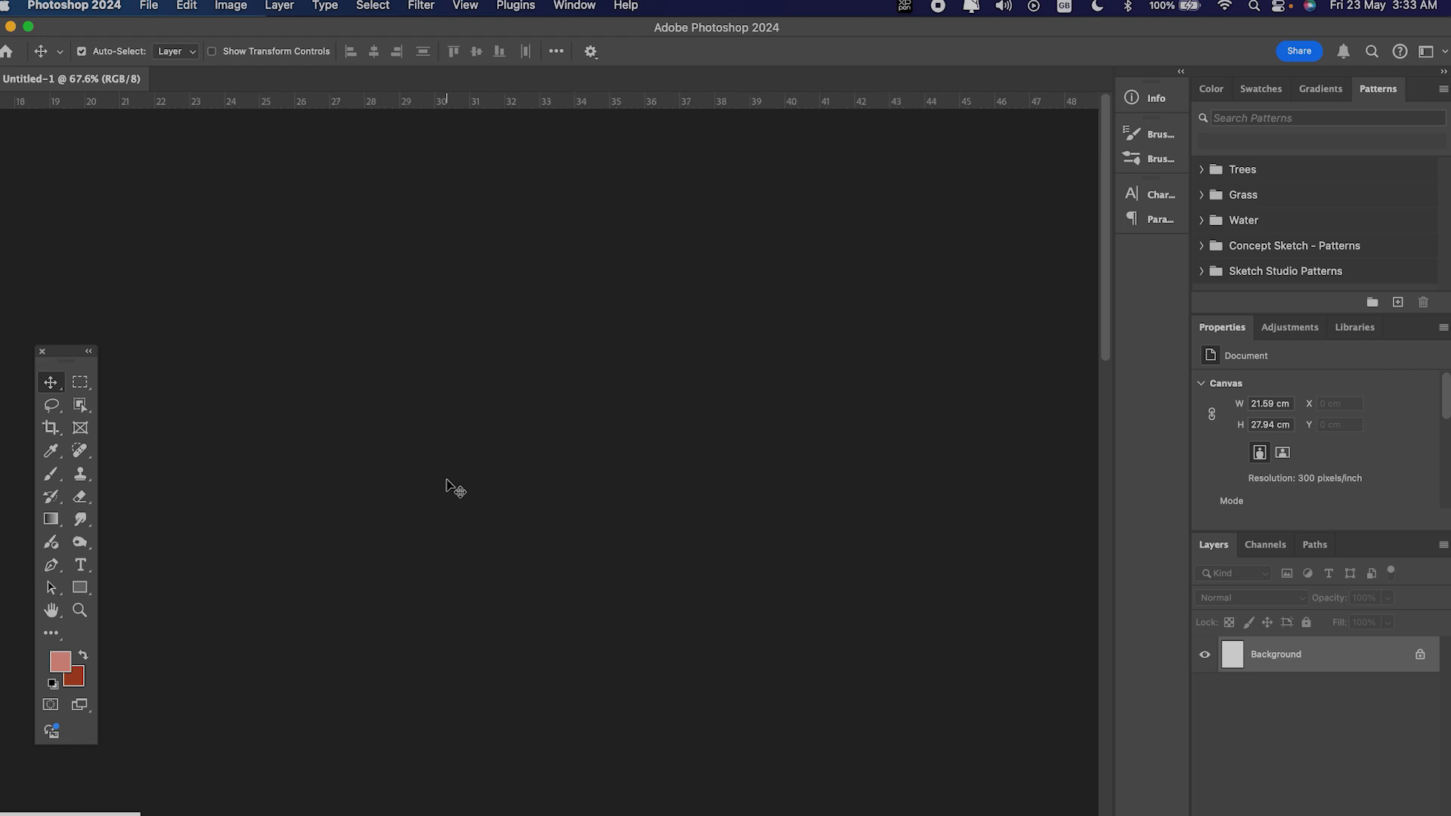
pyautogui.hscroll(10, 446, 481)
pyautogui.scroll(-8, 447, 481)
pyautogui.scroll(-5, 446, 481)
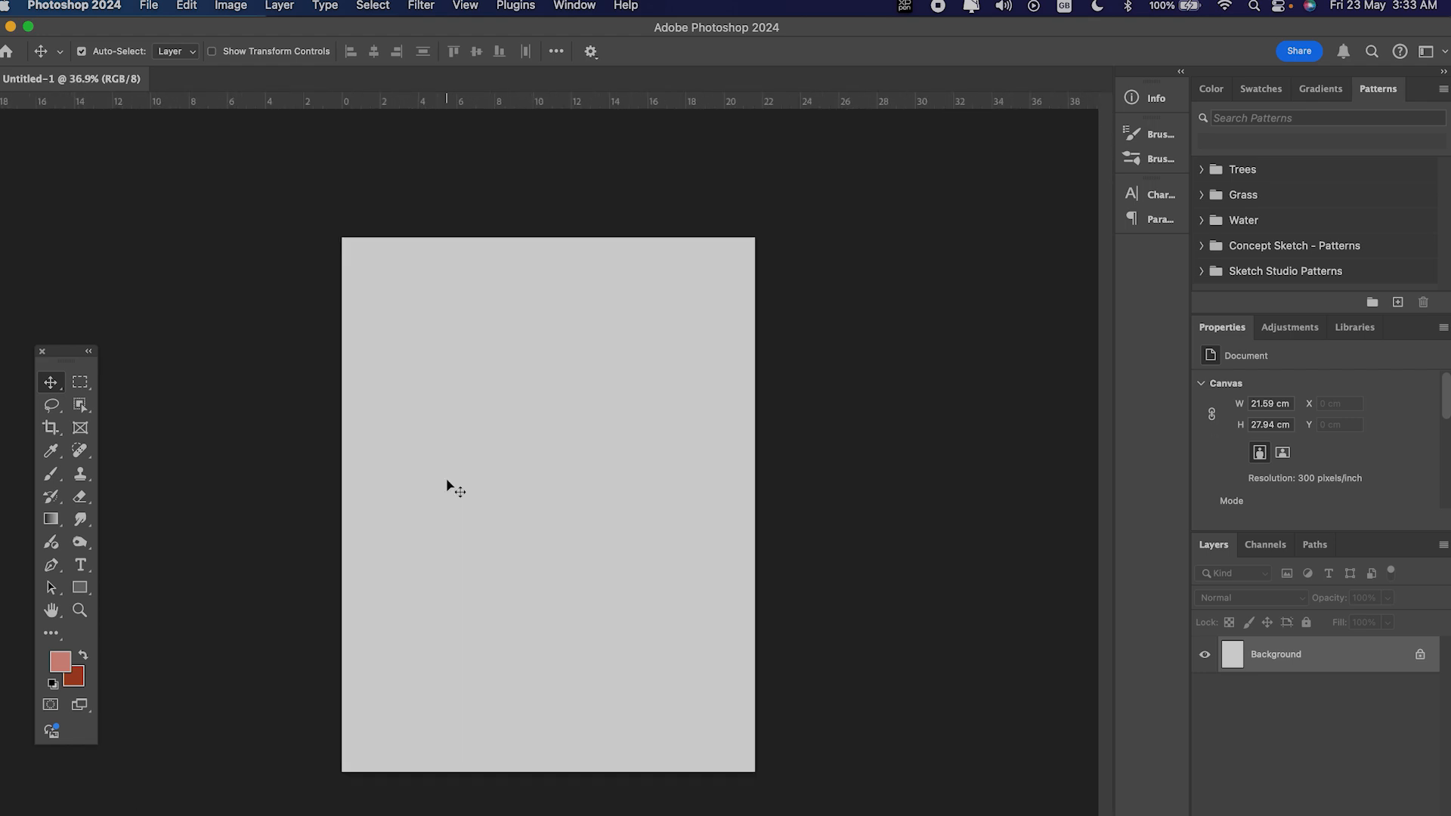
pyautogui.scroll(5, 447, 480)
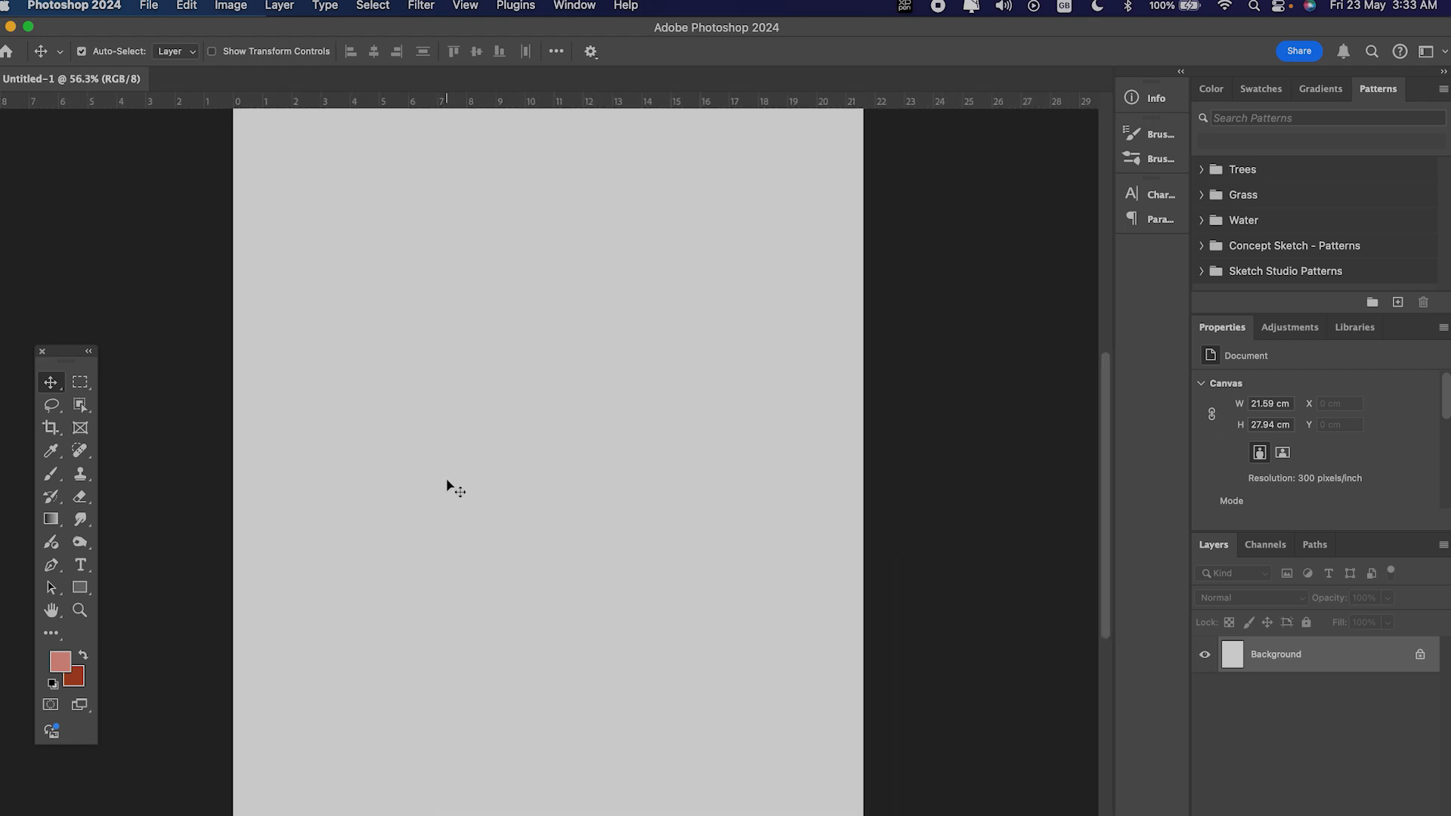
pyautogui.scroll(-4, 447, 481)
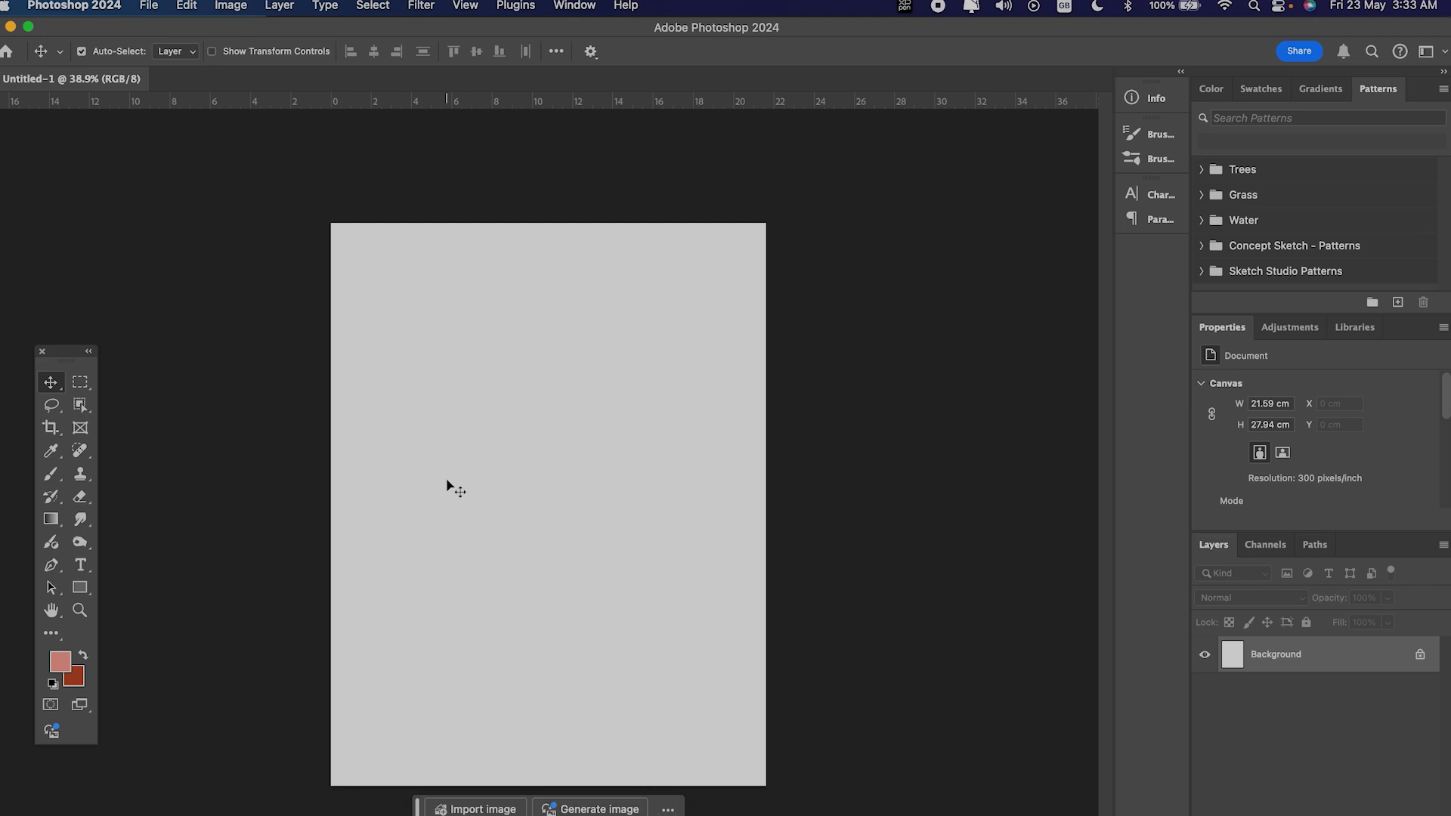
pyautogui.scroll(2, 447, 486)
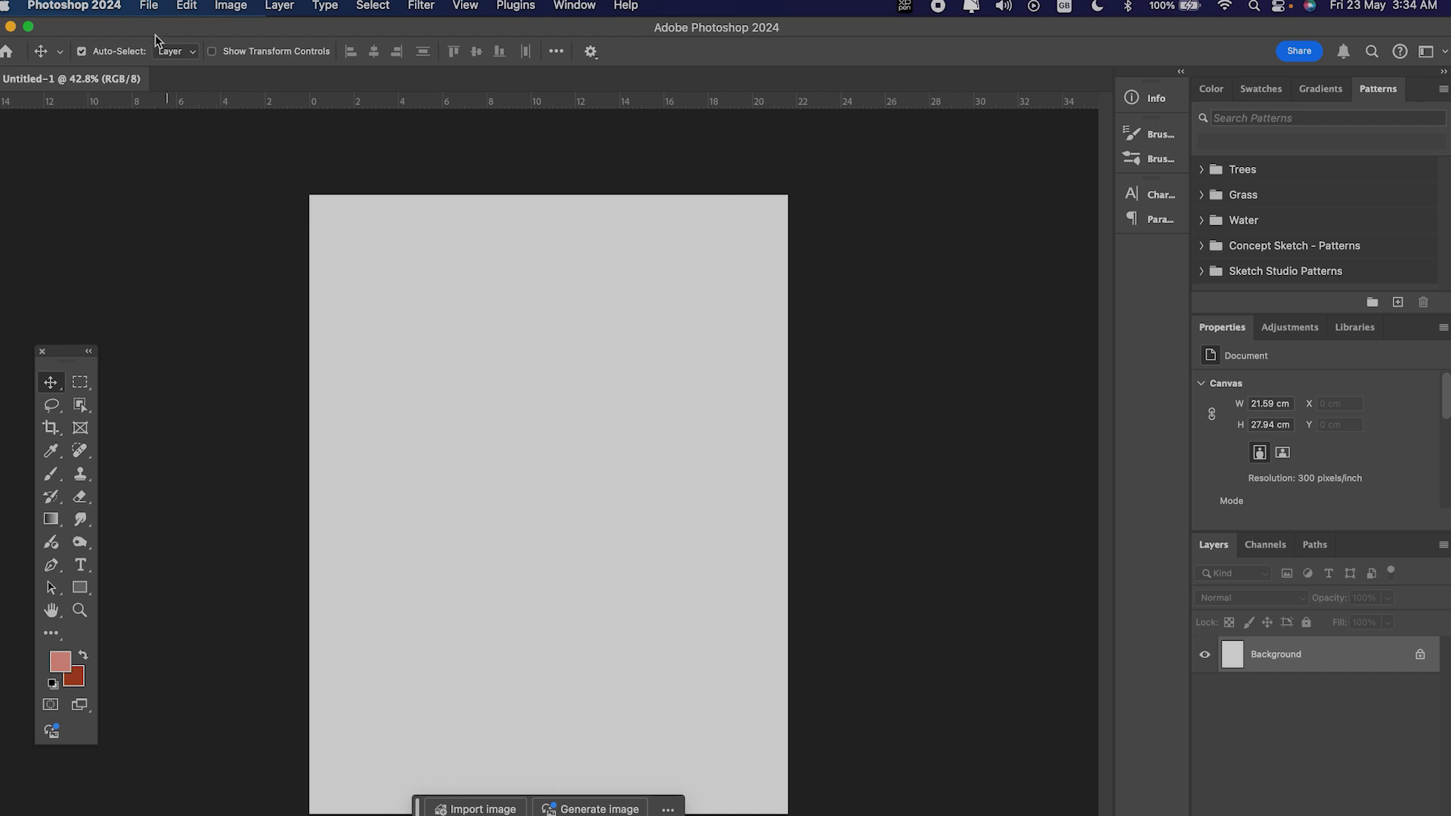
# Step: Check the Zoom with Scroll Wheel option in the Tools preferences and close the preferences
pyautogui.click(118, 10)
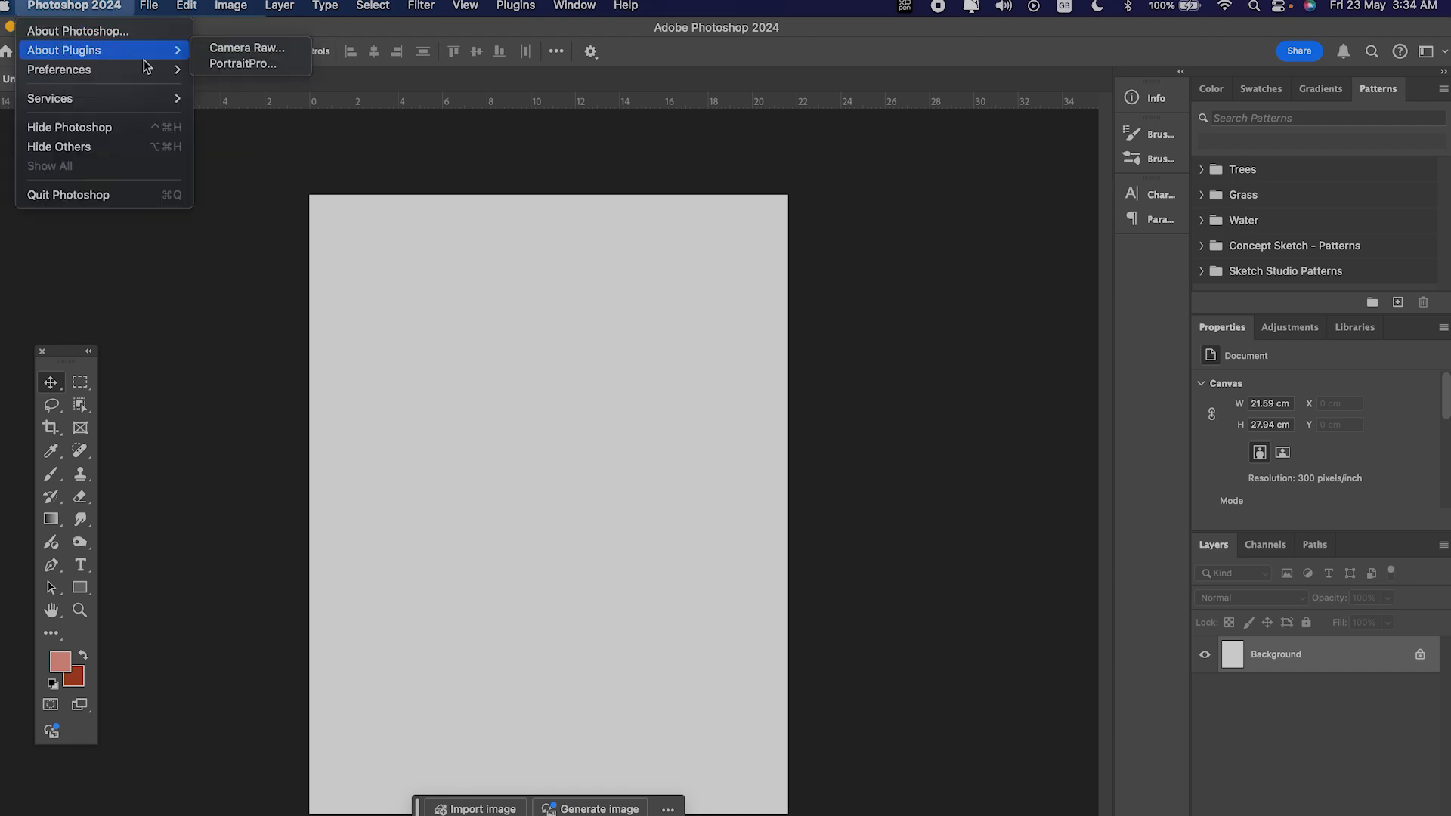
pyautogui.moveTo(151, 71)
pyautogui.click(234, 124)
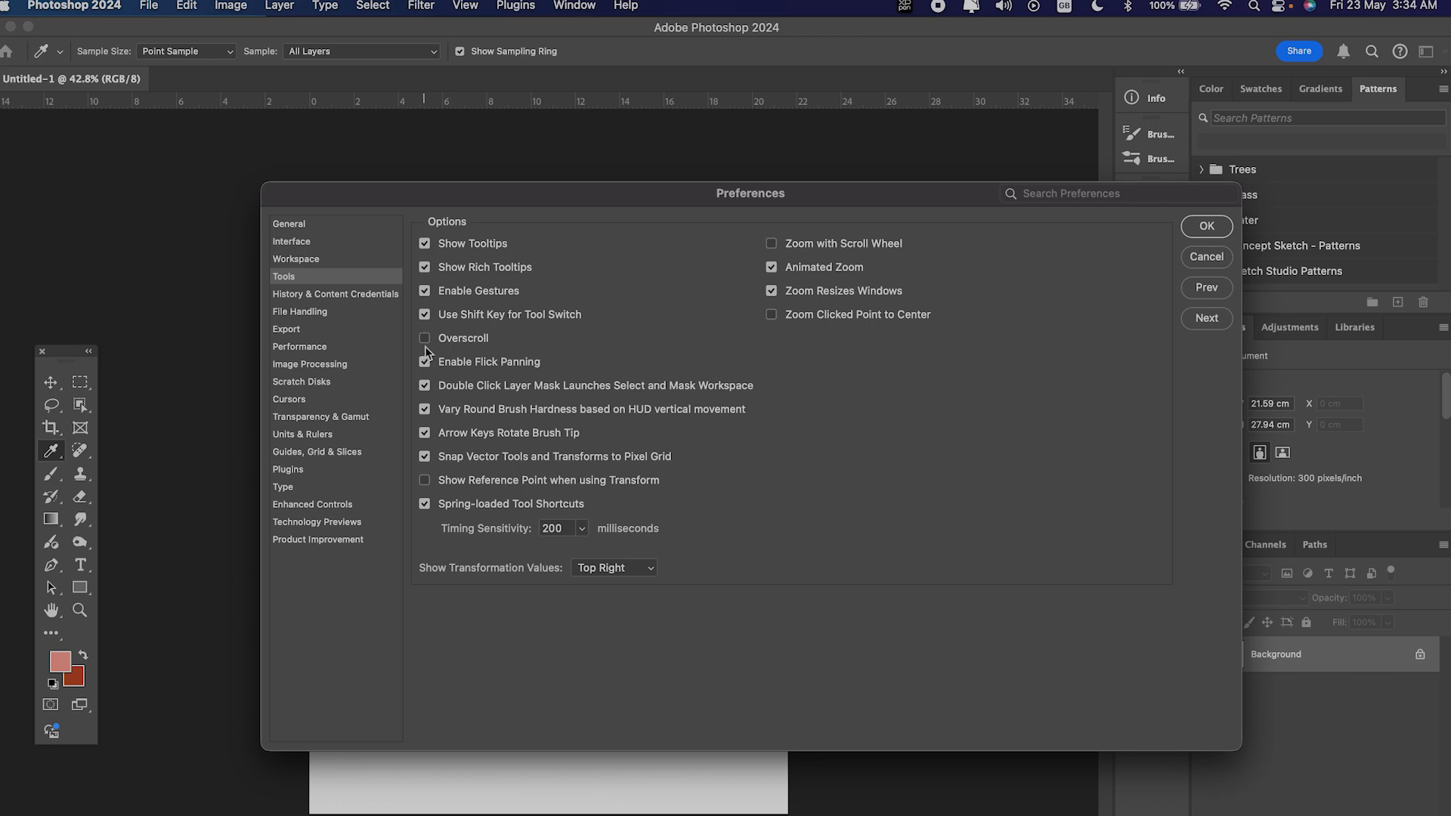
pyautogui.click(1209, 228)
# Step: Zoom out until the whole page fits in view and pan it in all directions
pyautogui.scroll(-3, 498, 474)
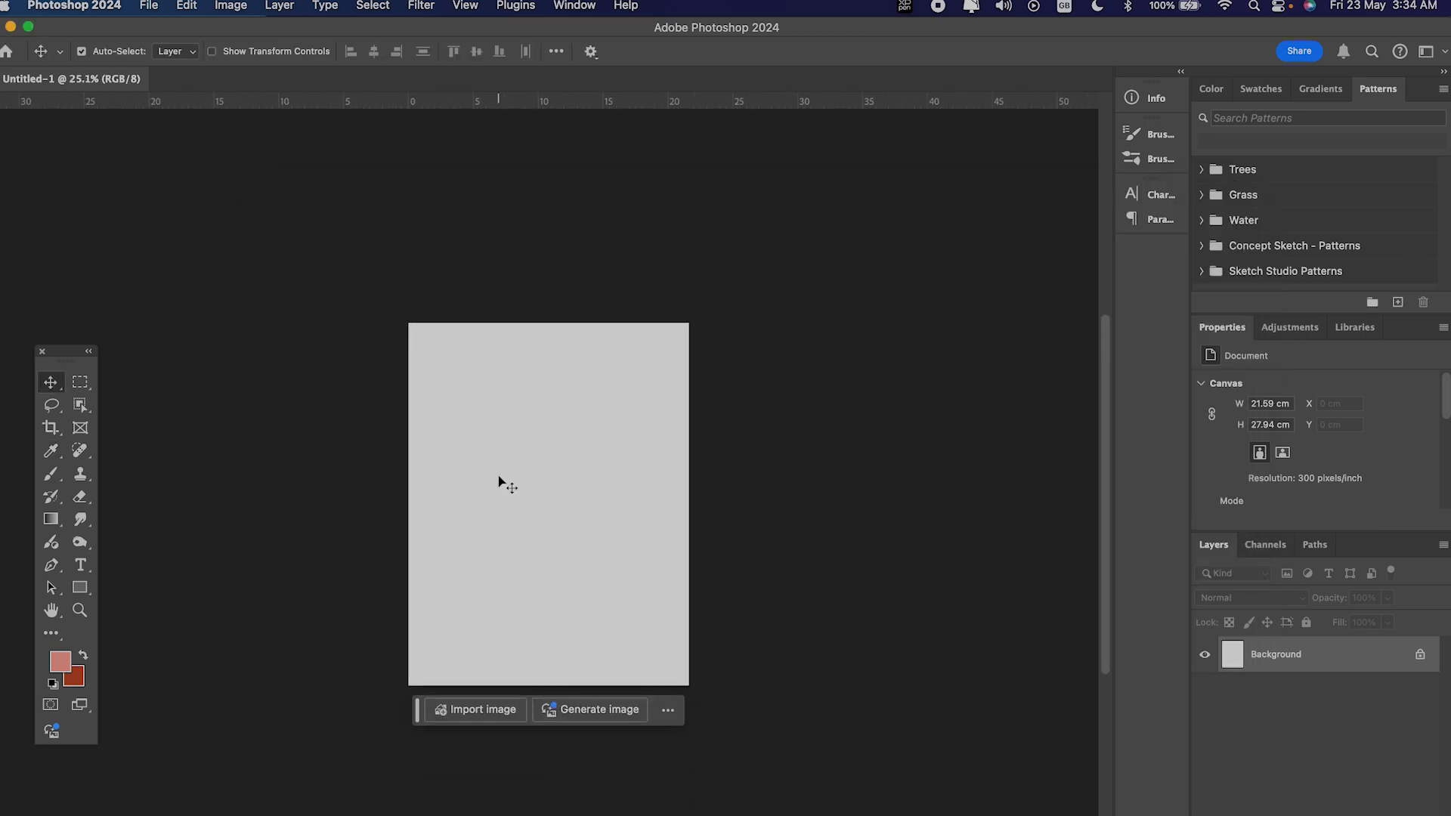
pyautogui.hscroll(-5, 497, 475)
pyautogui.hscroll(8, 497, 475)
pyautogui.scroll(5, 498, 474)
pyautogui.scroll(-8, 497, 474)
pyautogui.hscroll(5, 497, 475)
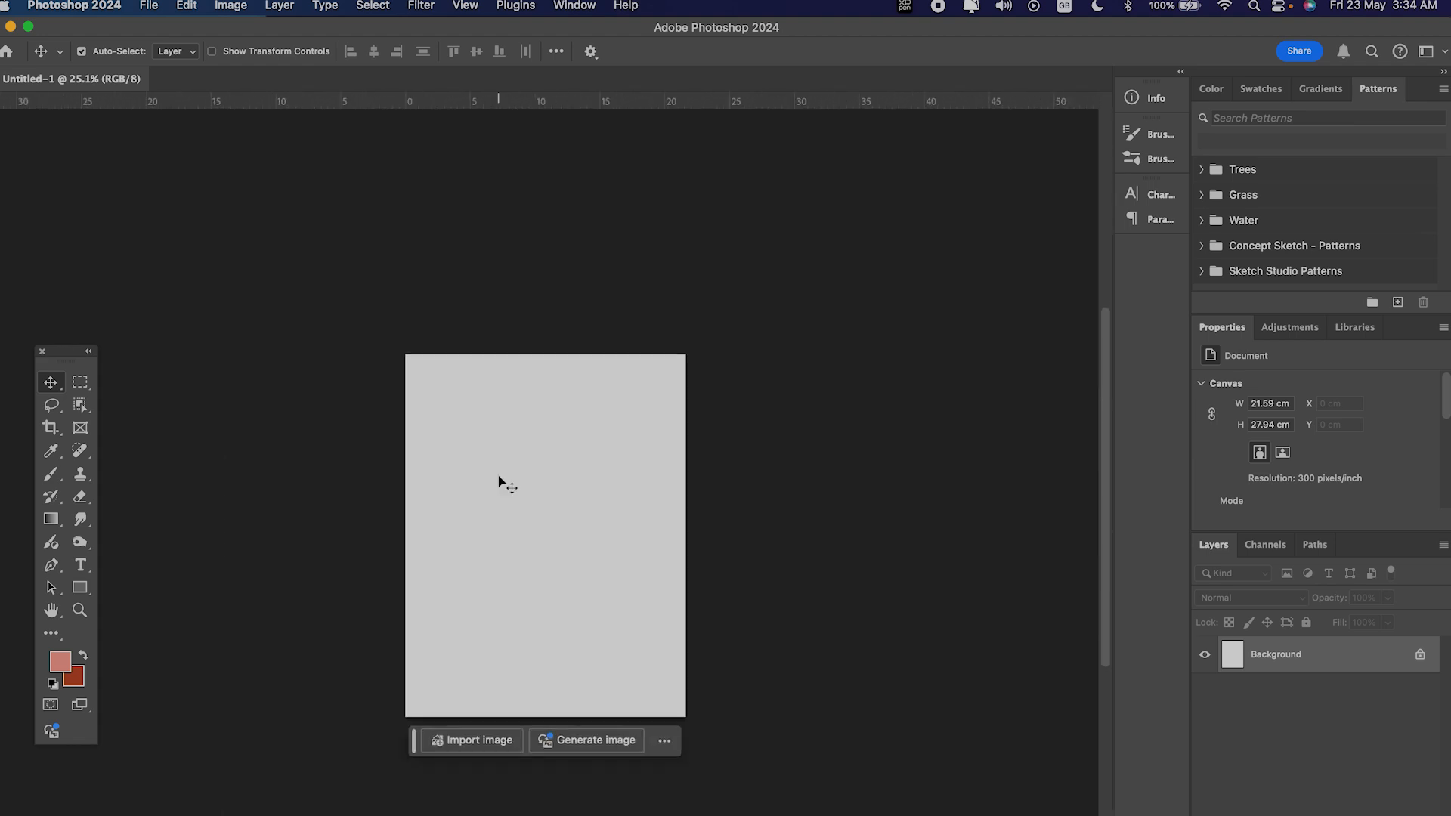
pyautogui.hscroll(4, 498, 475)
pyautogui.scroll(-2, 497, 475)
pyautogui.hscroll(-10, 497, 475)
pyautogui.scroll(5, 497, 475)
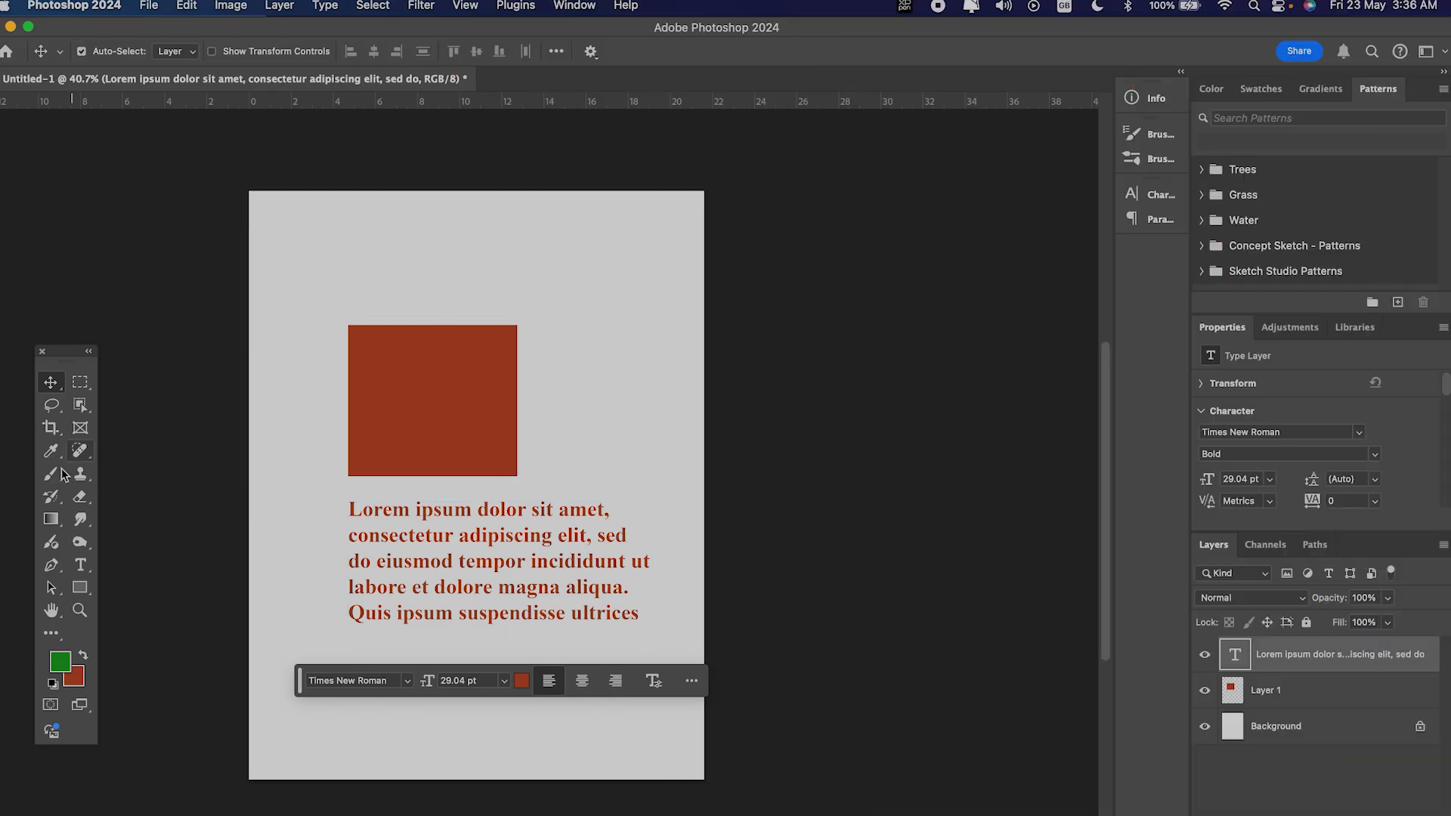
# Step: Inspect the text colour picker for the lorem ipsum layer from both colour swatches, moving the contextual task bar clear of the text
pyautogui.click(83, 565)
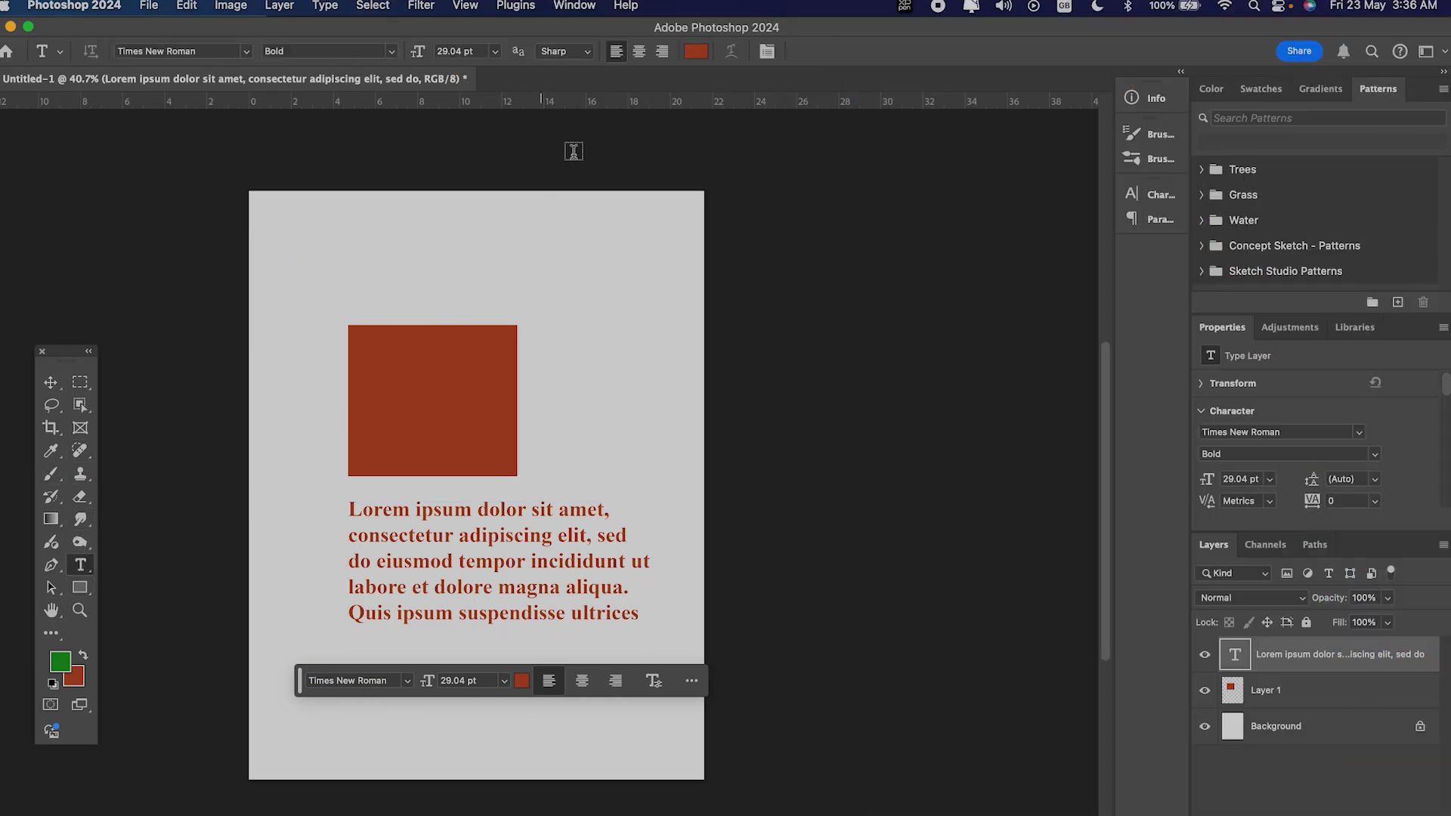
pyautogui.click(700, 52)
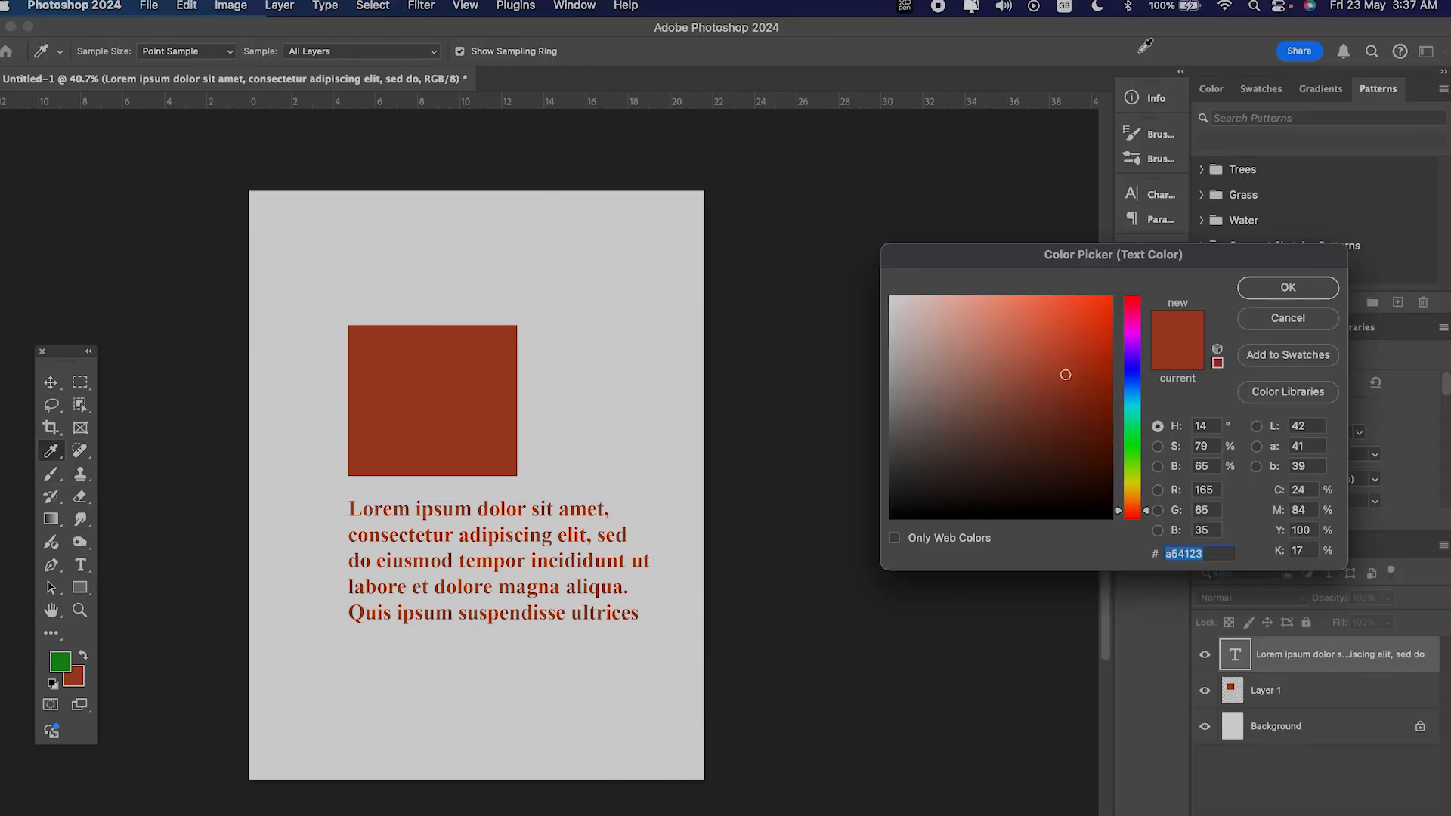
pyautogui.click(1270, 319)
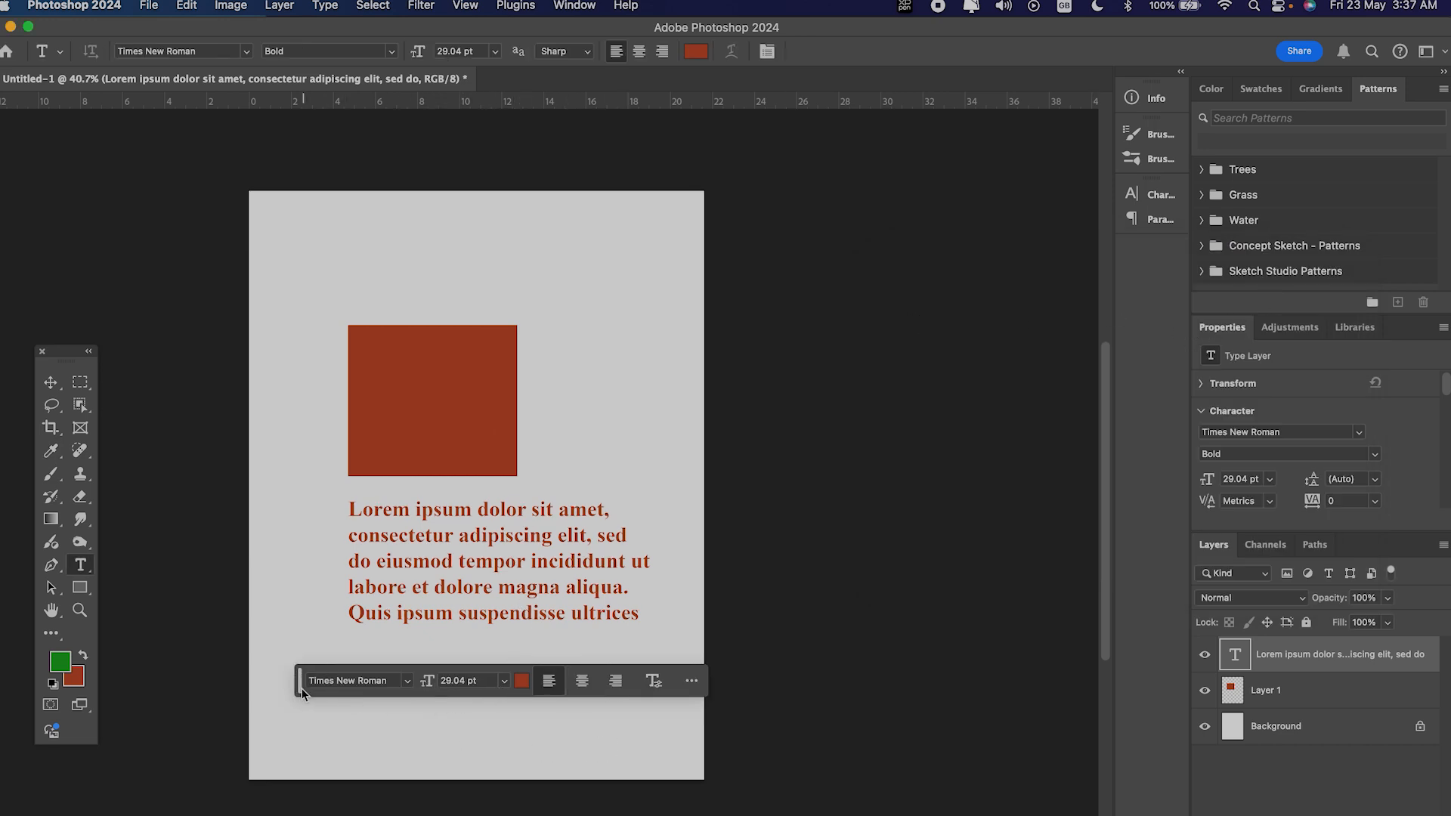
pyautogui.moveTo(301, 688); pyautogui.dragTo(270, 803)
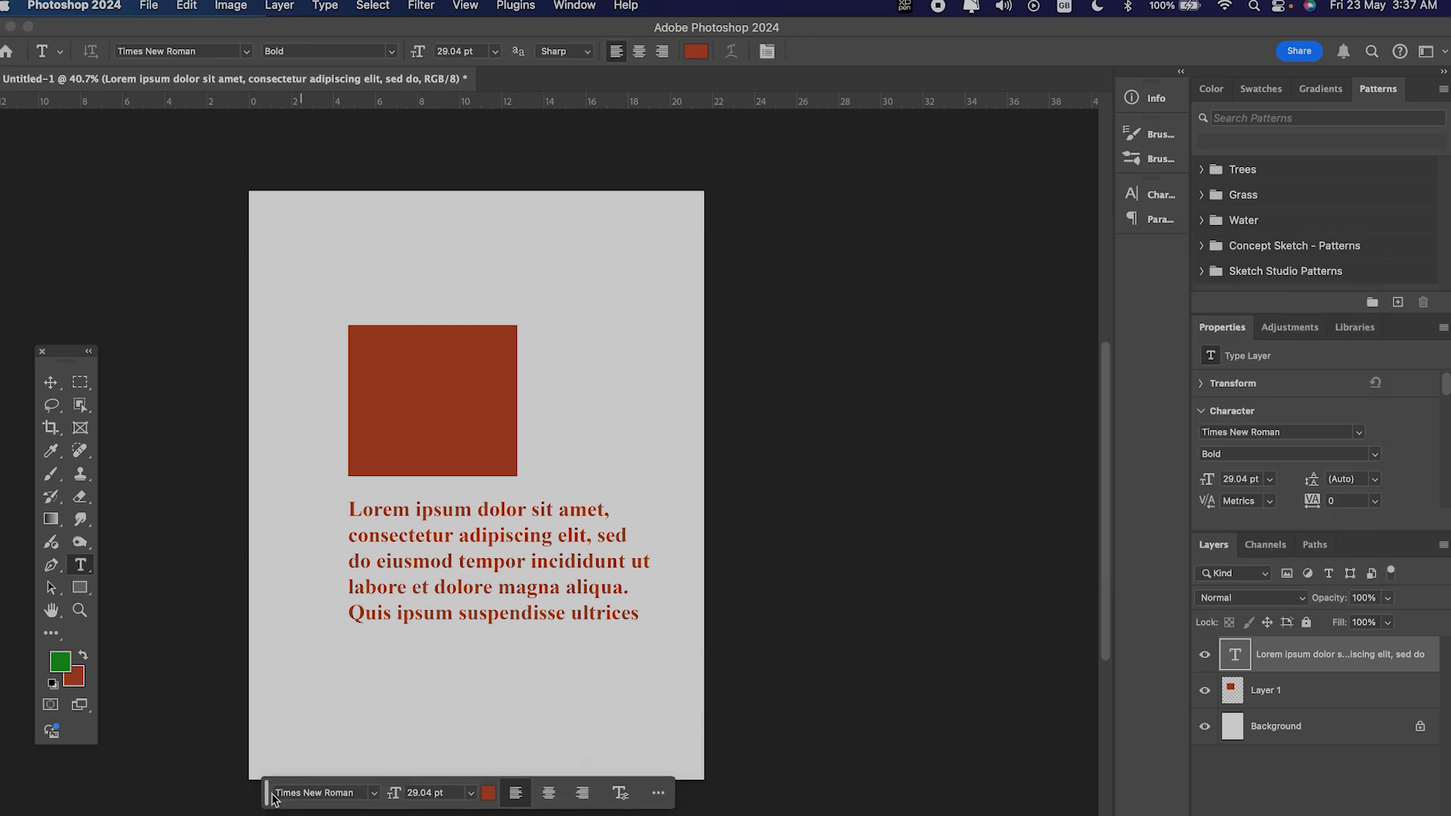
pyautogui.click(489, 793)
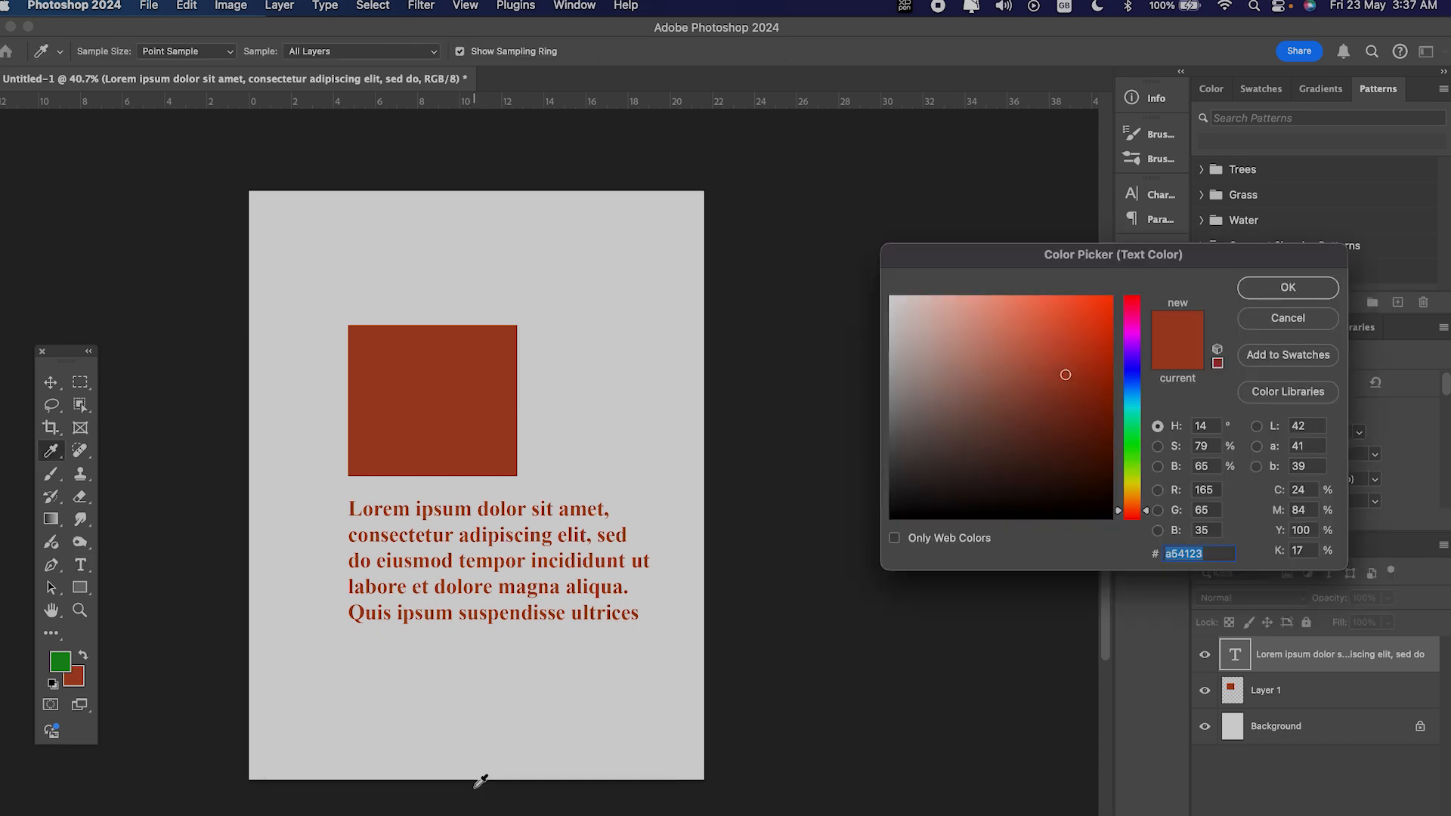
pyautogui.click(1299, 321)
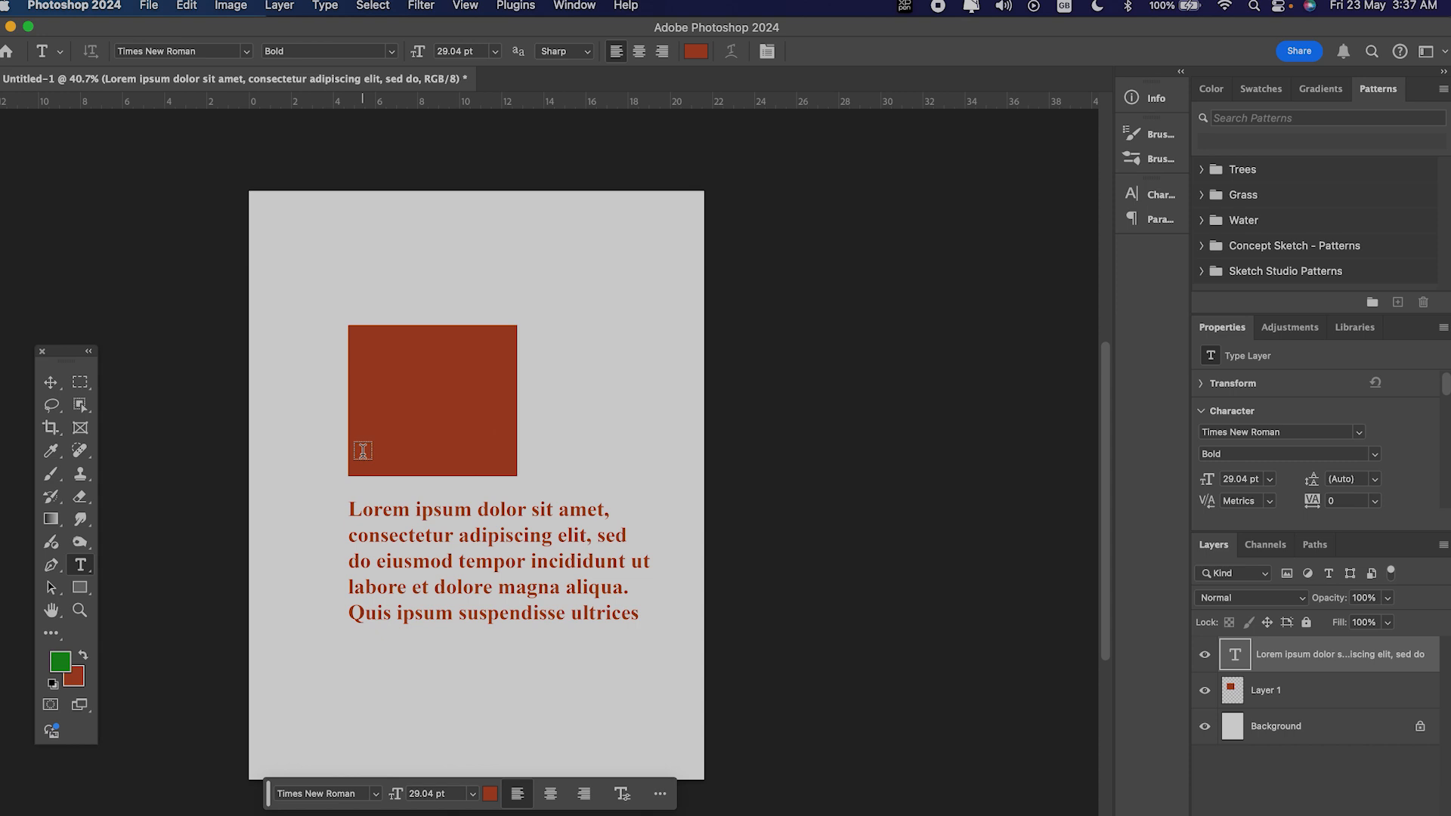
# Step: Fill the lorem ipsum text layer and the Rectangle 1 shape with the green foreground colour
pyautogui.hotkey('alt', 'BackSpace')
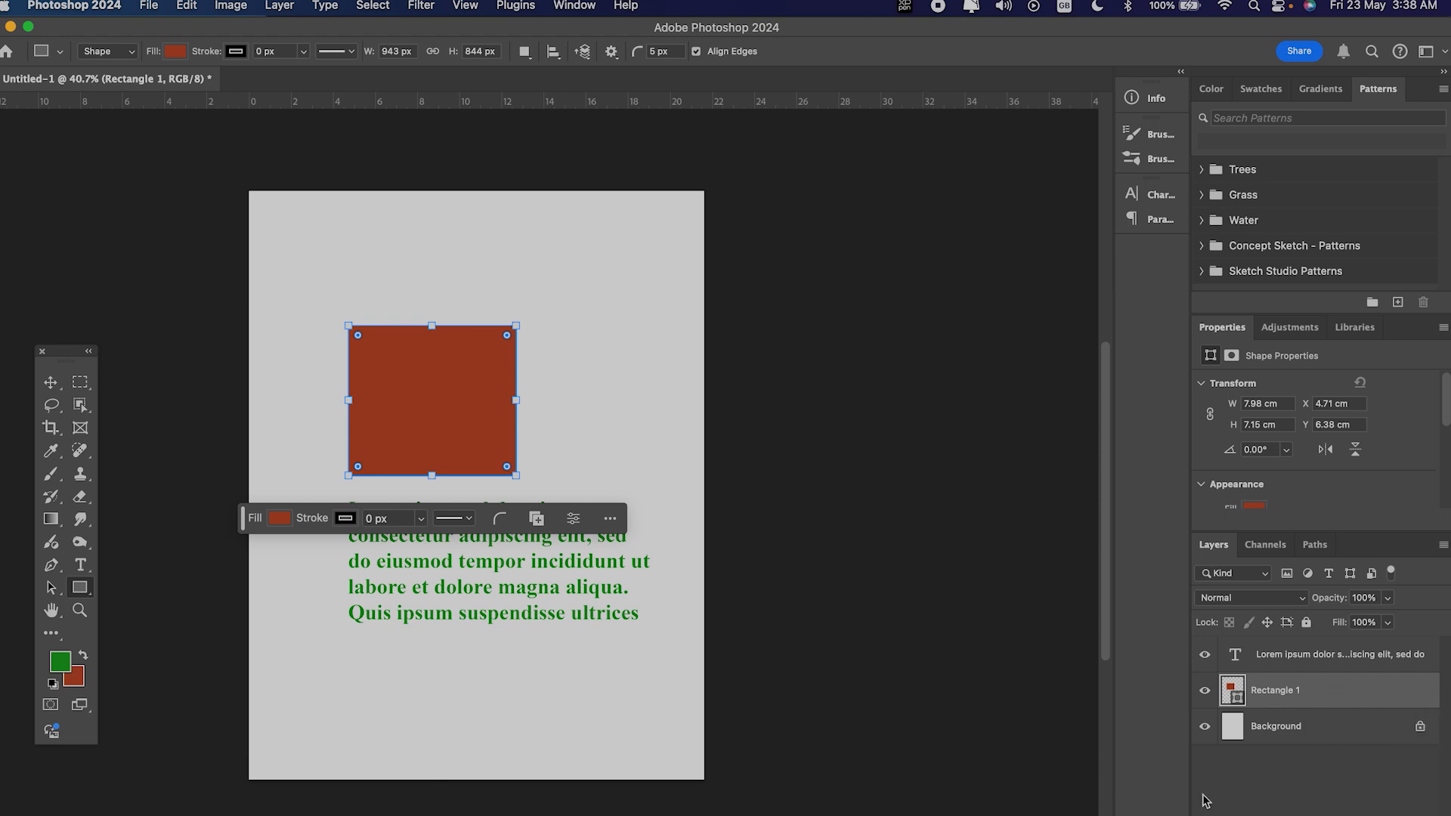
pyautogui.hotkey('alt', 'BackSpace')
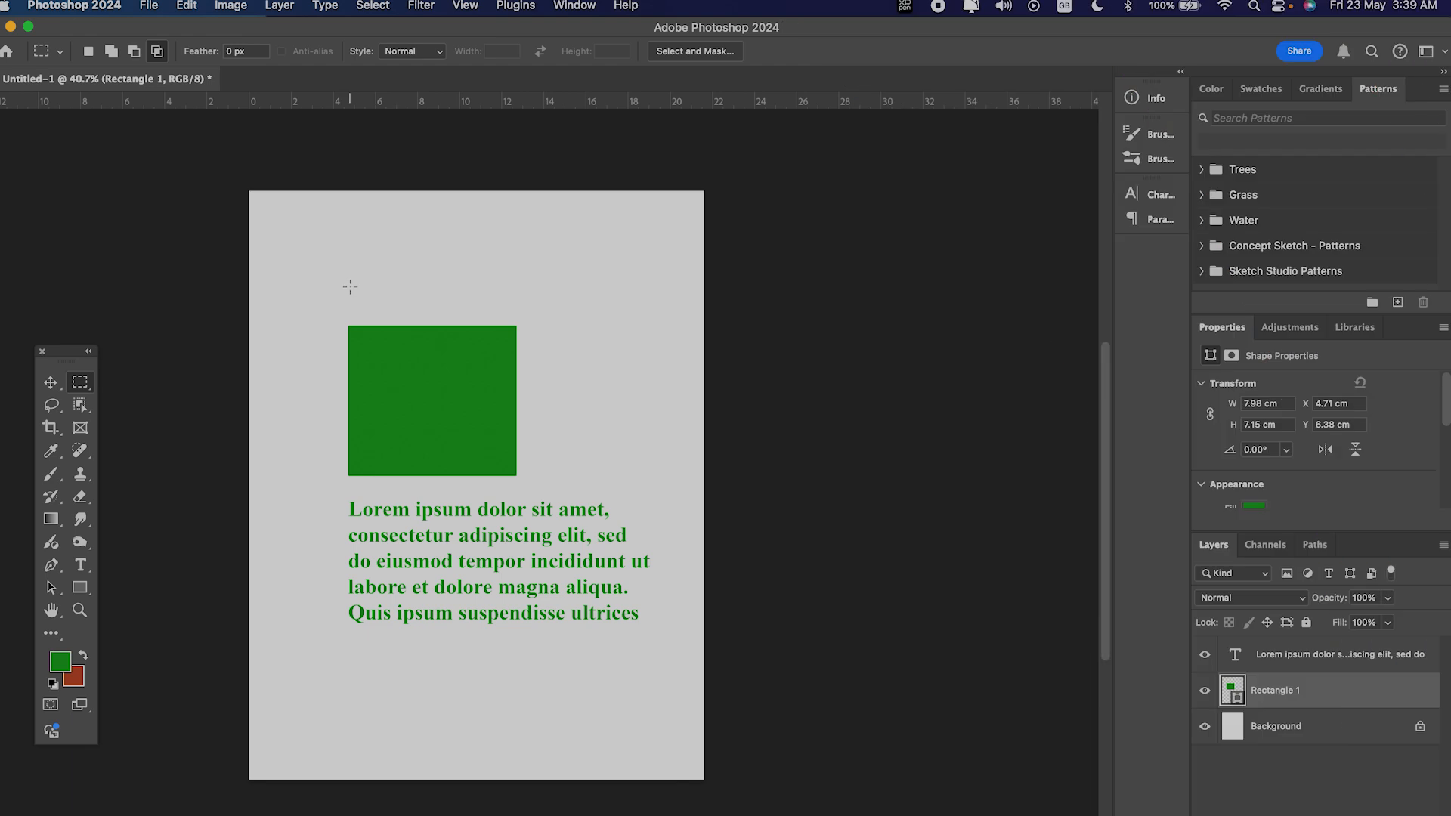
# Step: Draw a rectangular marquee over the green rectangle and text, and scale it with Transform Selection to 112.68% width and 158.75% height
pyautogui.moveTo(350, 287); pyautogui.dragTo(610, 491)
pyautogui.moveTo(388, 543); pyautogui.dragTo(570, 666)
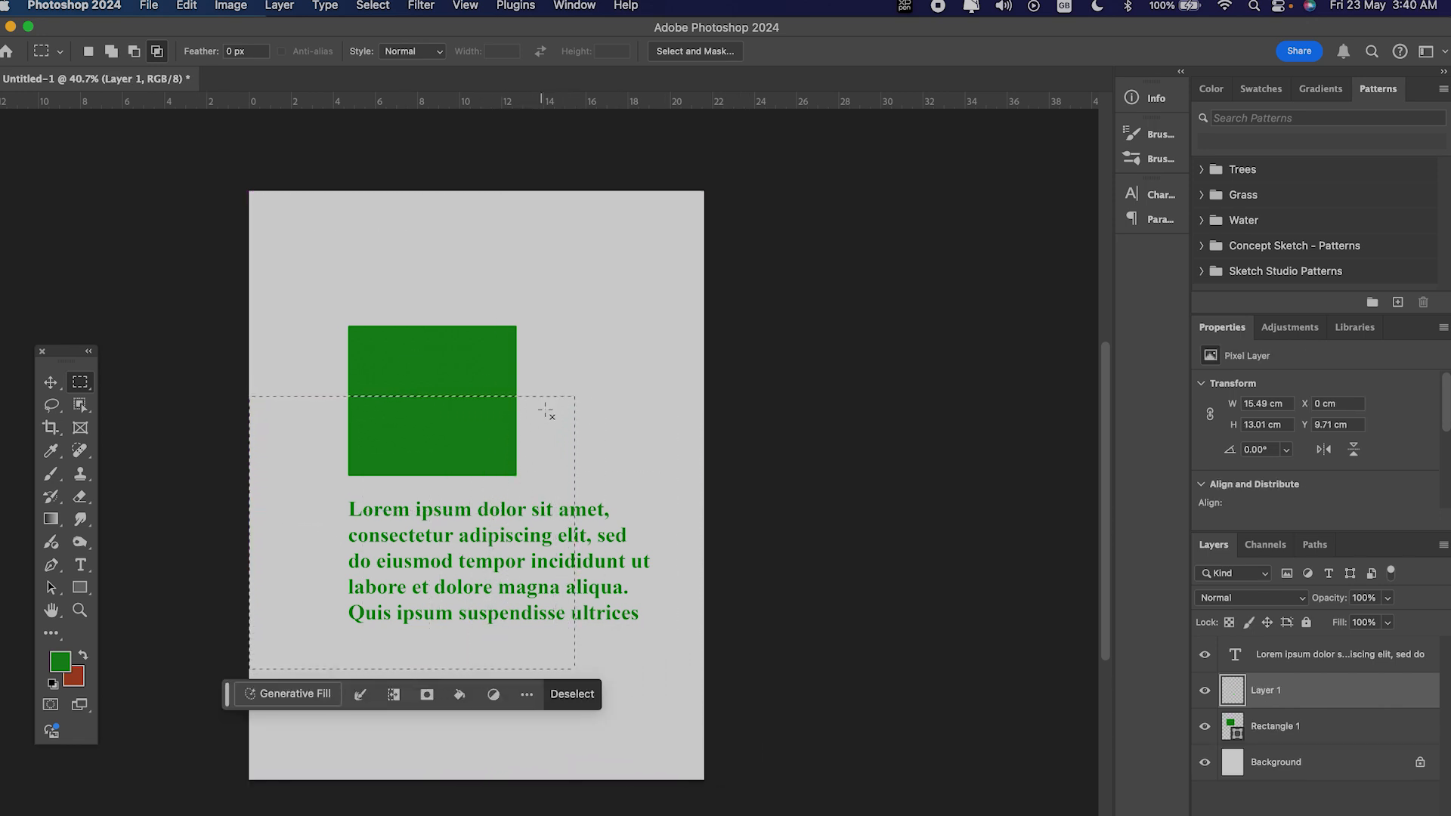
pyautogui.rightClick(587, 437)
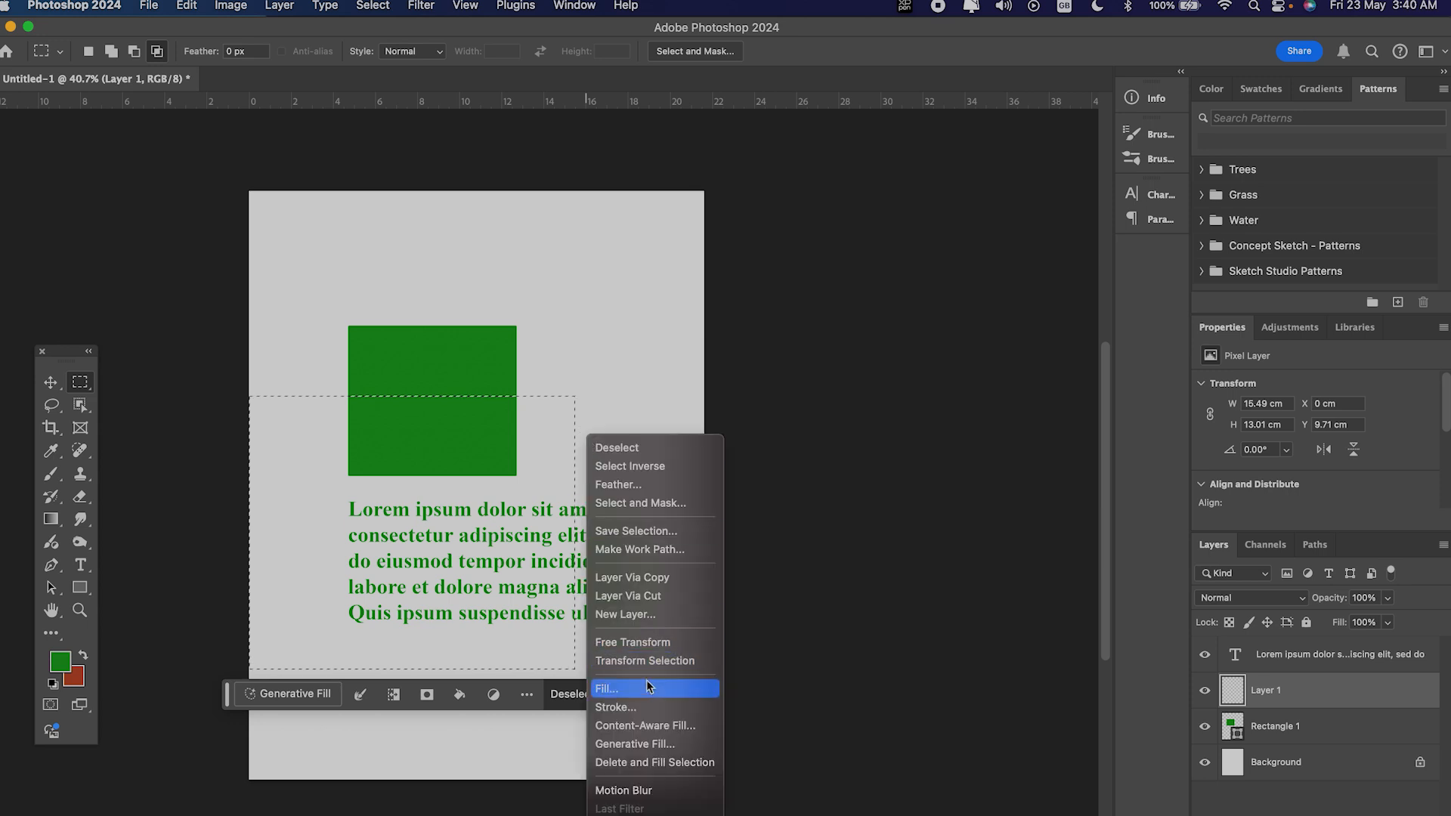
pyautogui.click(649, 669)
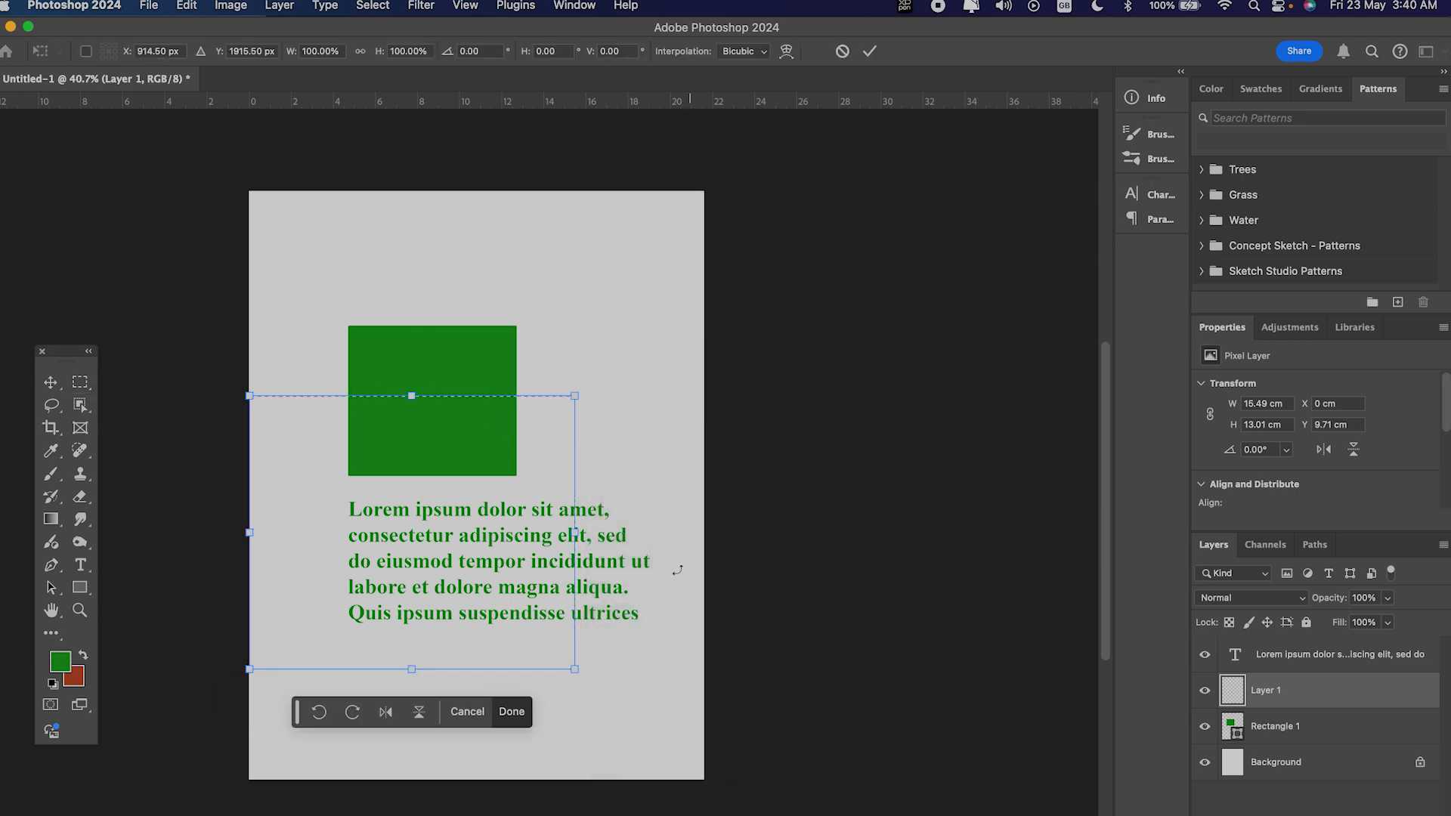
pyautogui.moveTo(574, 394); pyautogui.dragTo(618, 236)
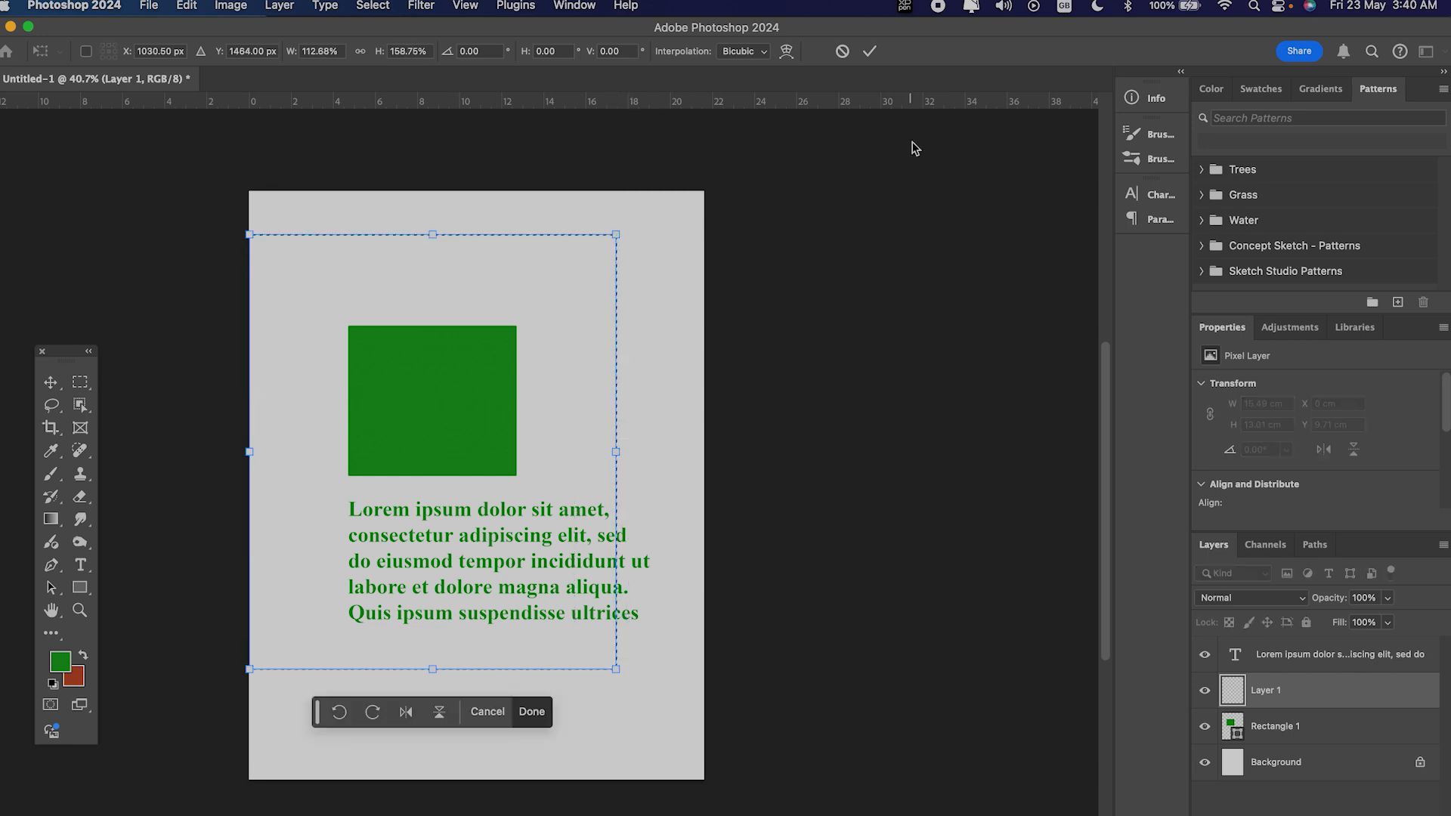
pyautogui.click(870, 50)
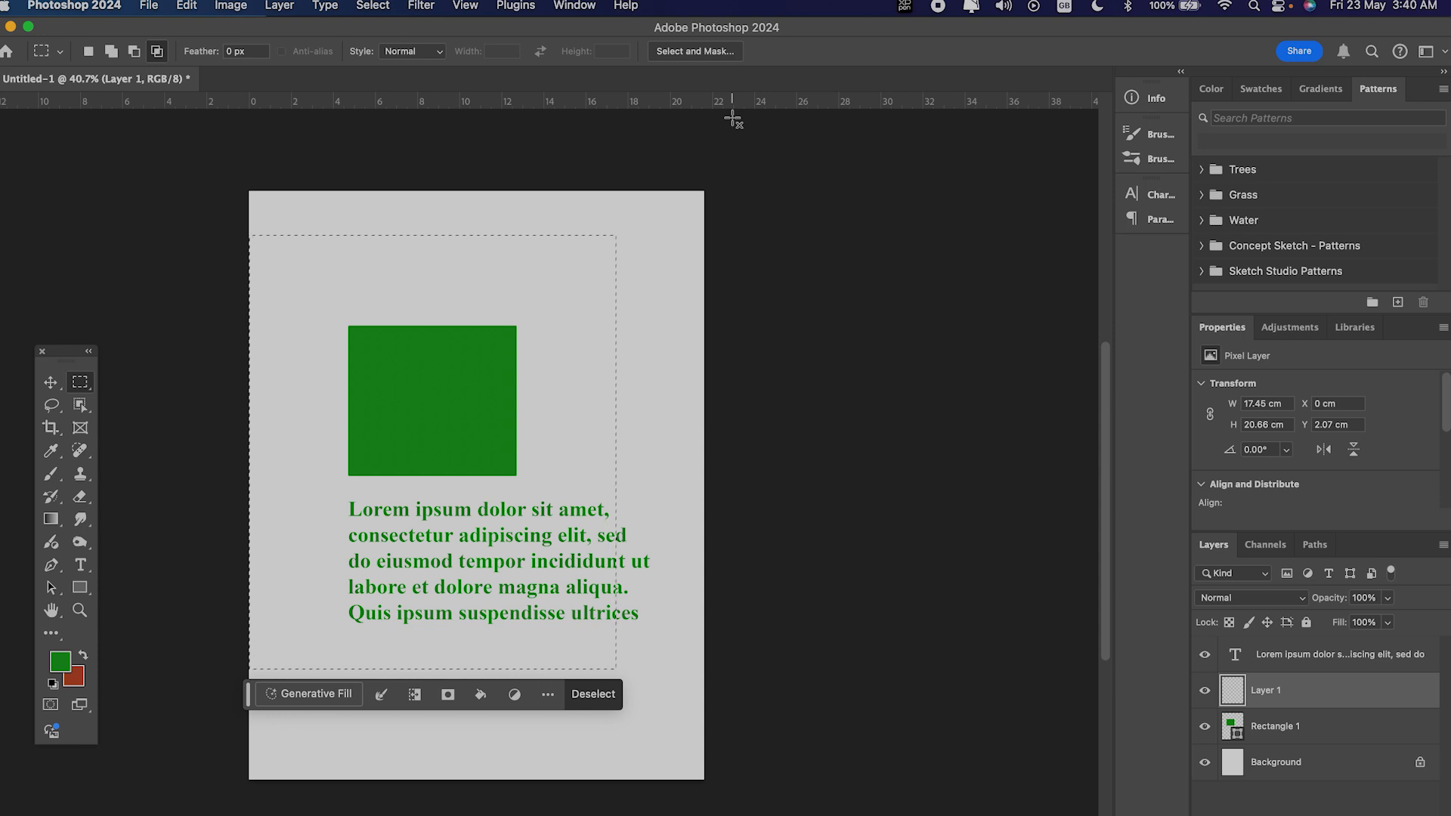
# Step: Save the current rectangular selection to a new channel in the Untitled-1 document, leaving its name blank
pyautogui.click(373, 6)
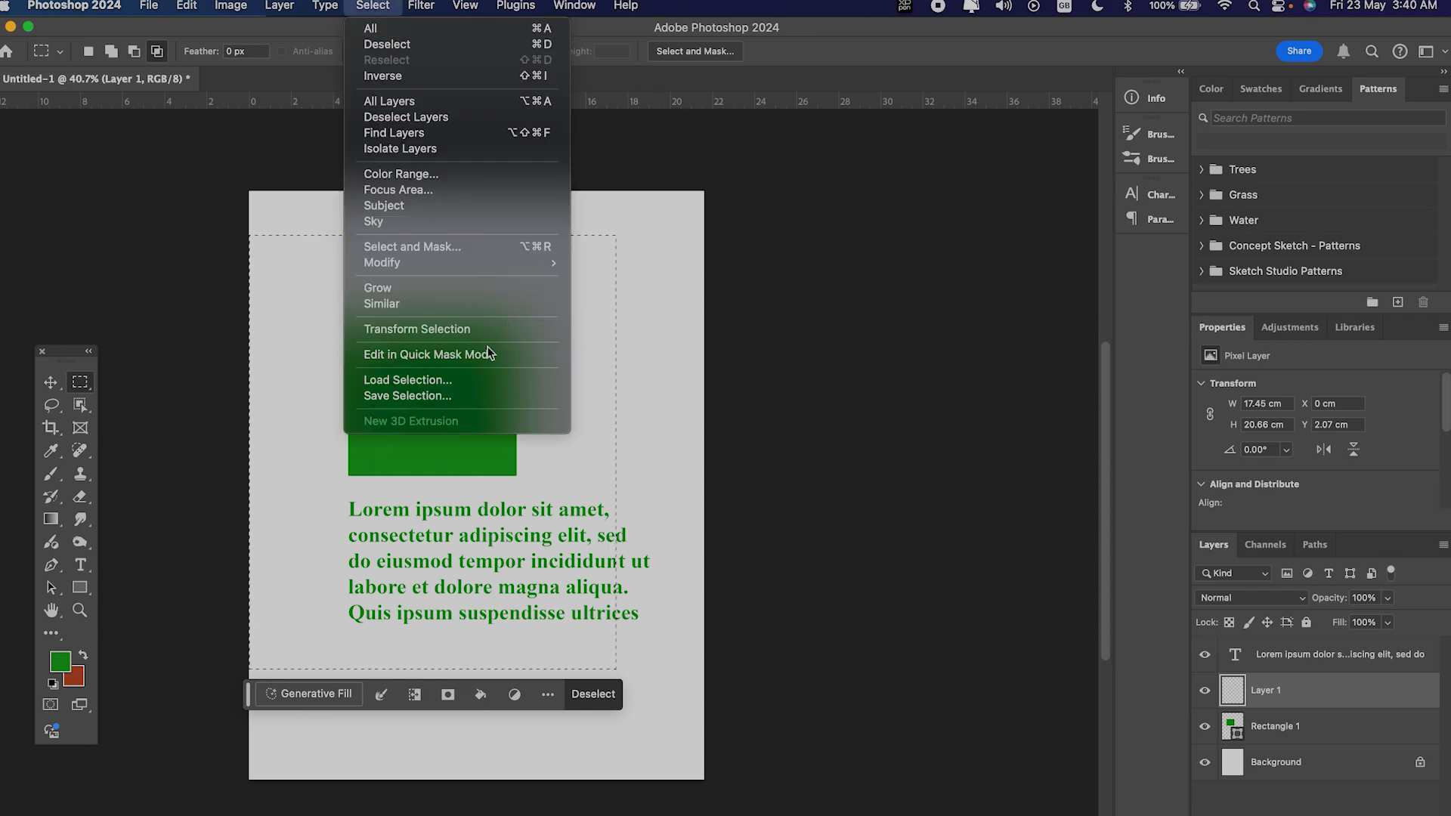
pyautogui.click(483, 395)
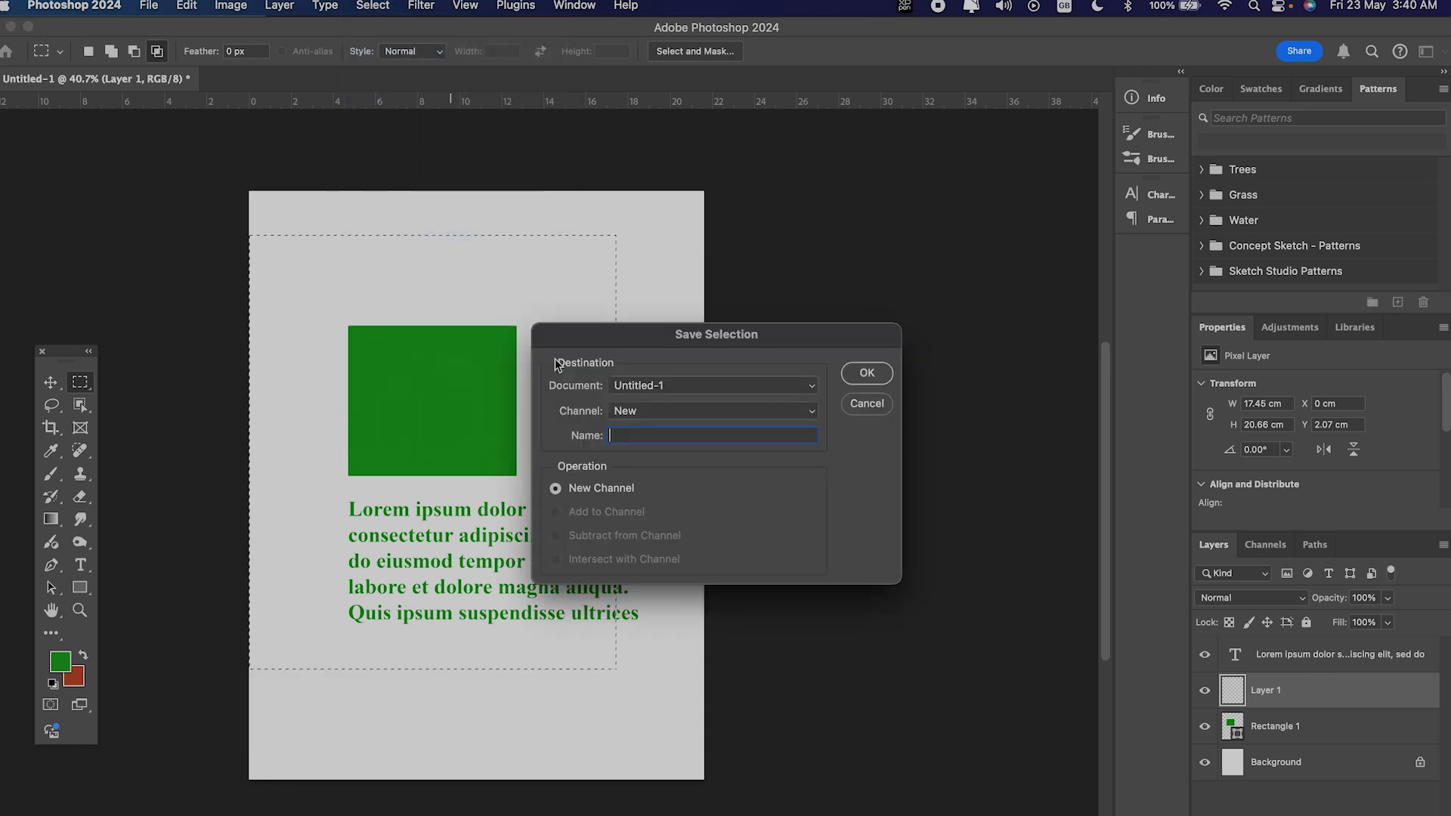
pyautogui.click(658, 389)
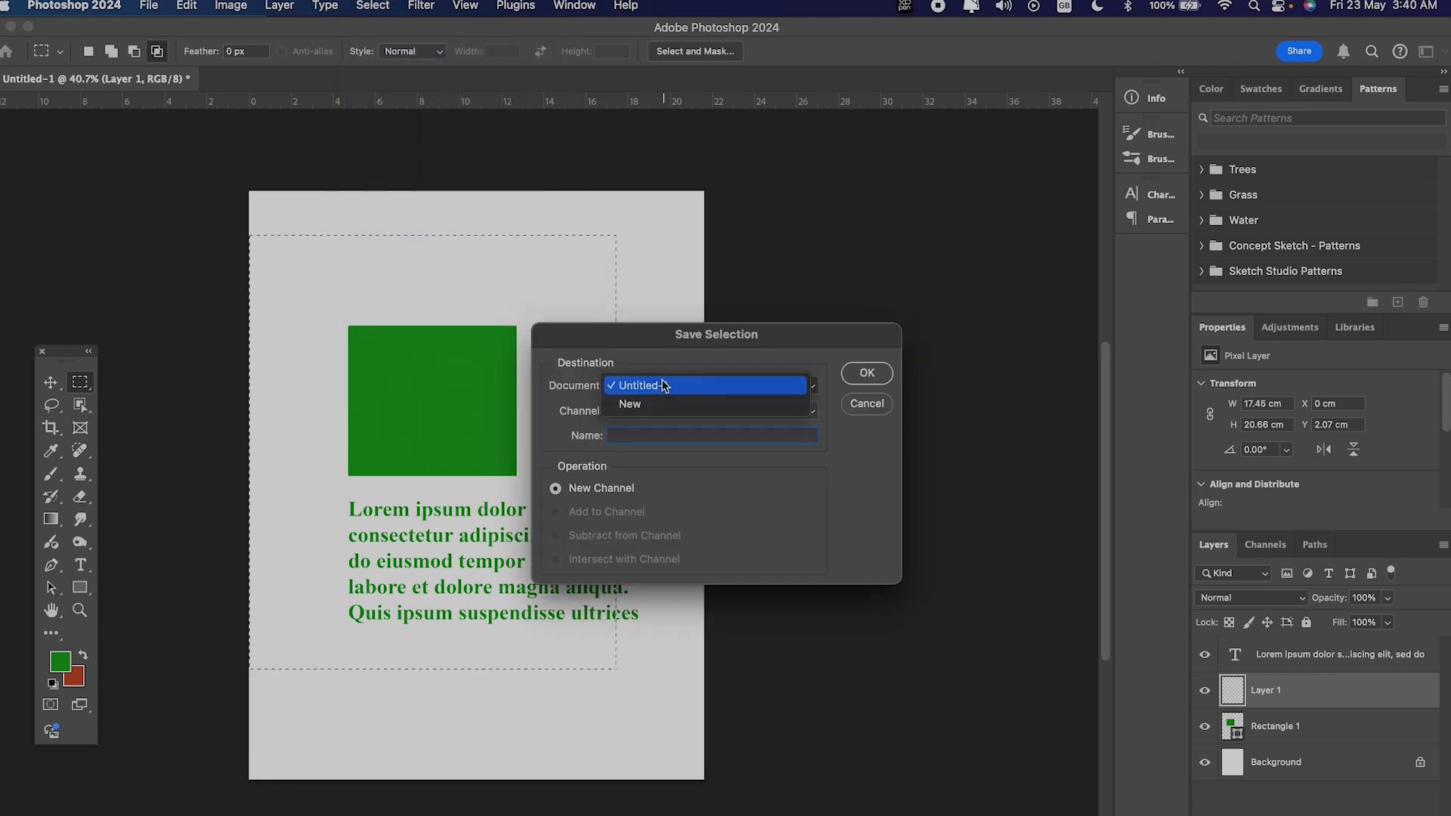
pyautogui.click(617, 389)
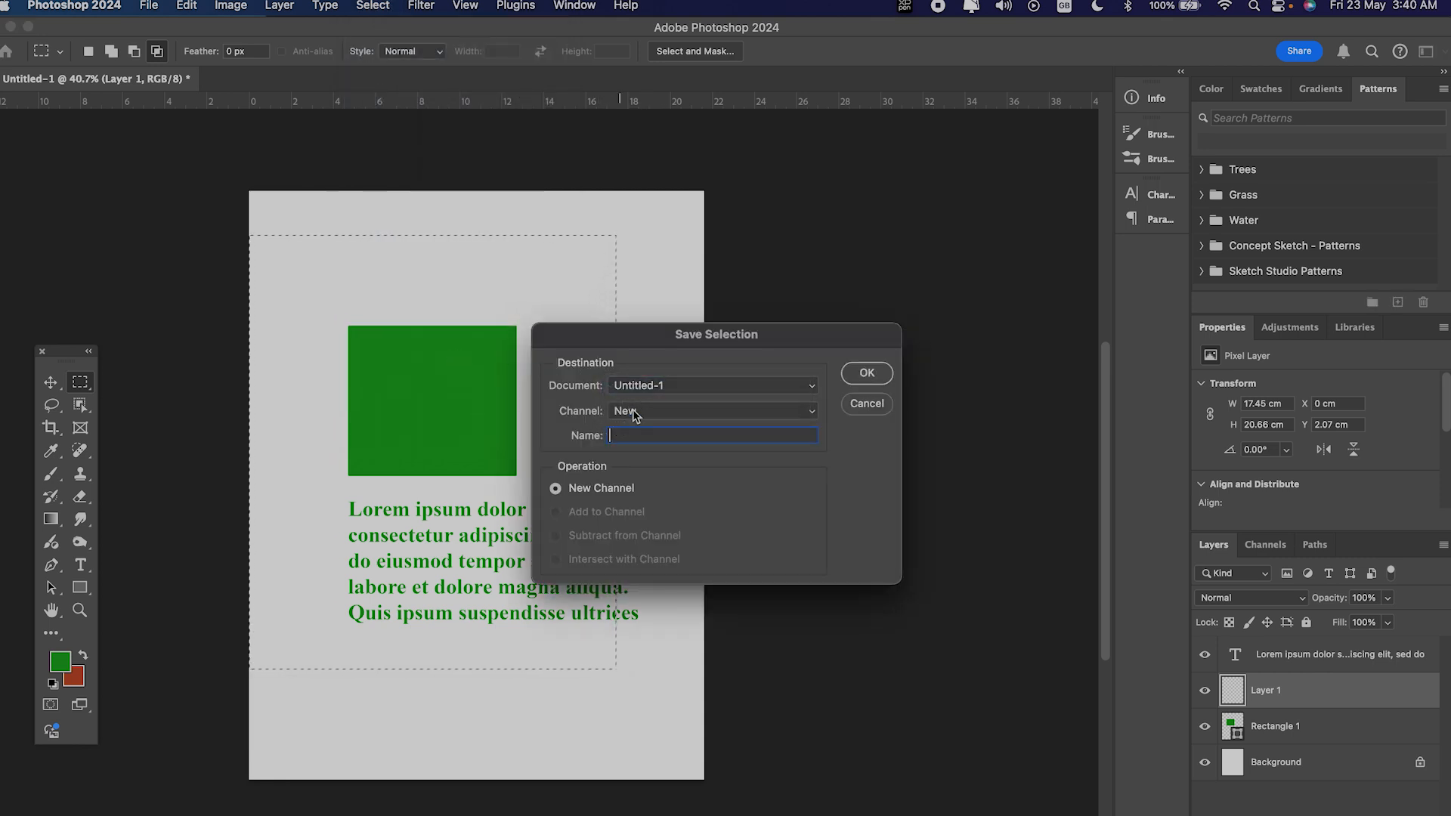
pyautogui.click(672, 385)
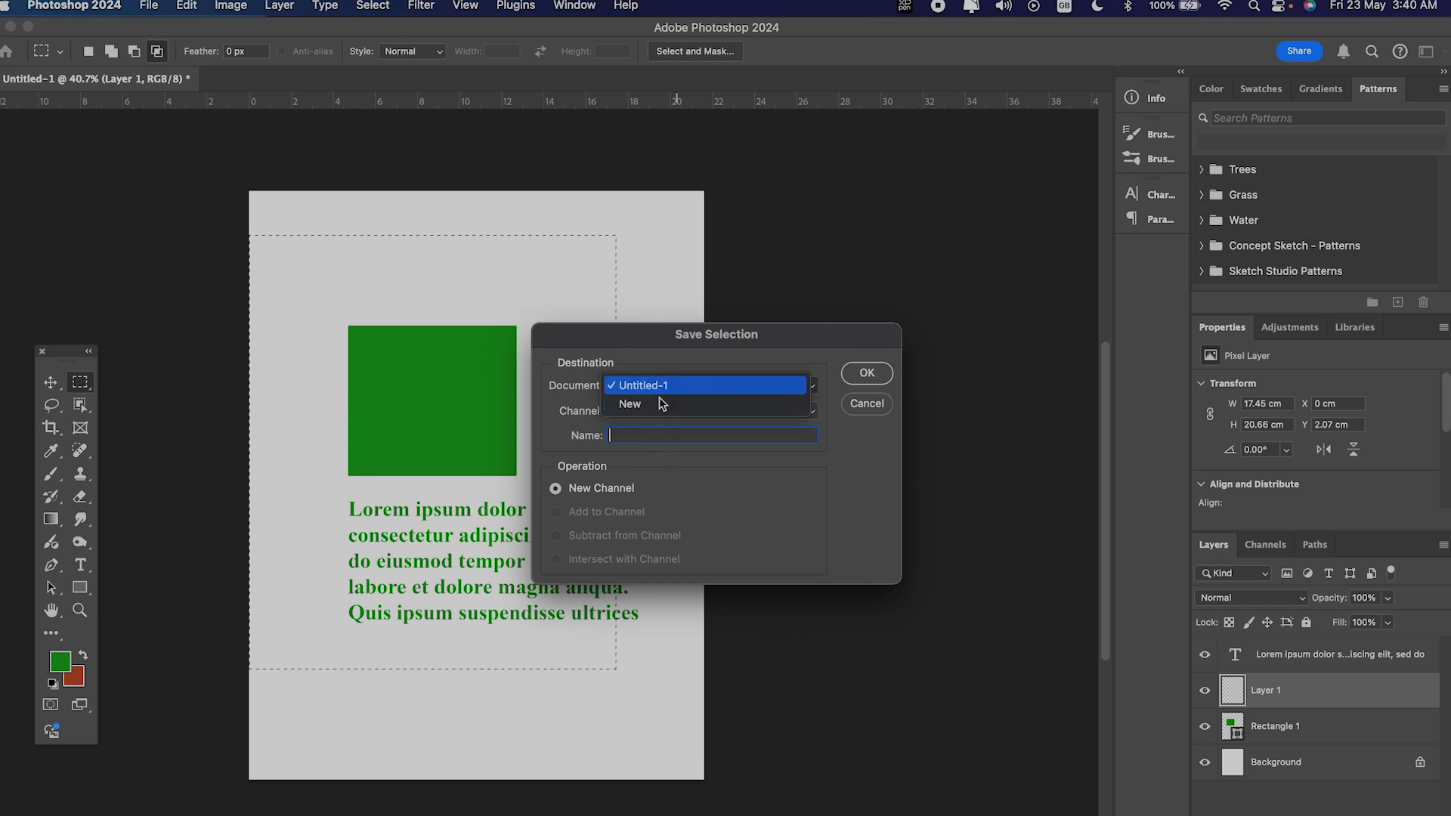
pyautogui.click(559, 415)
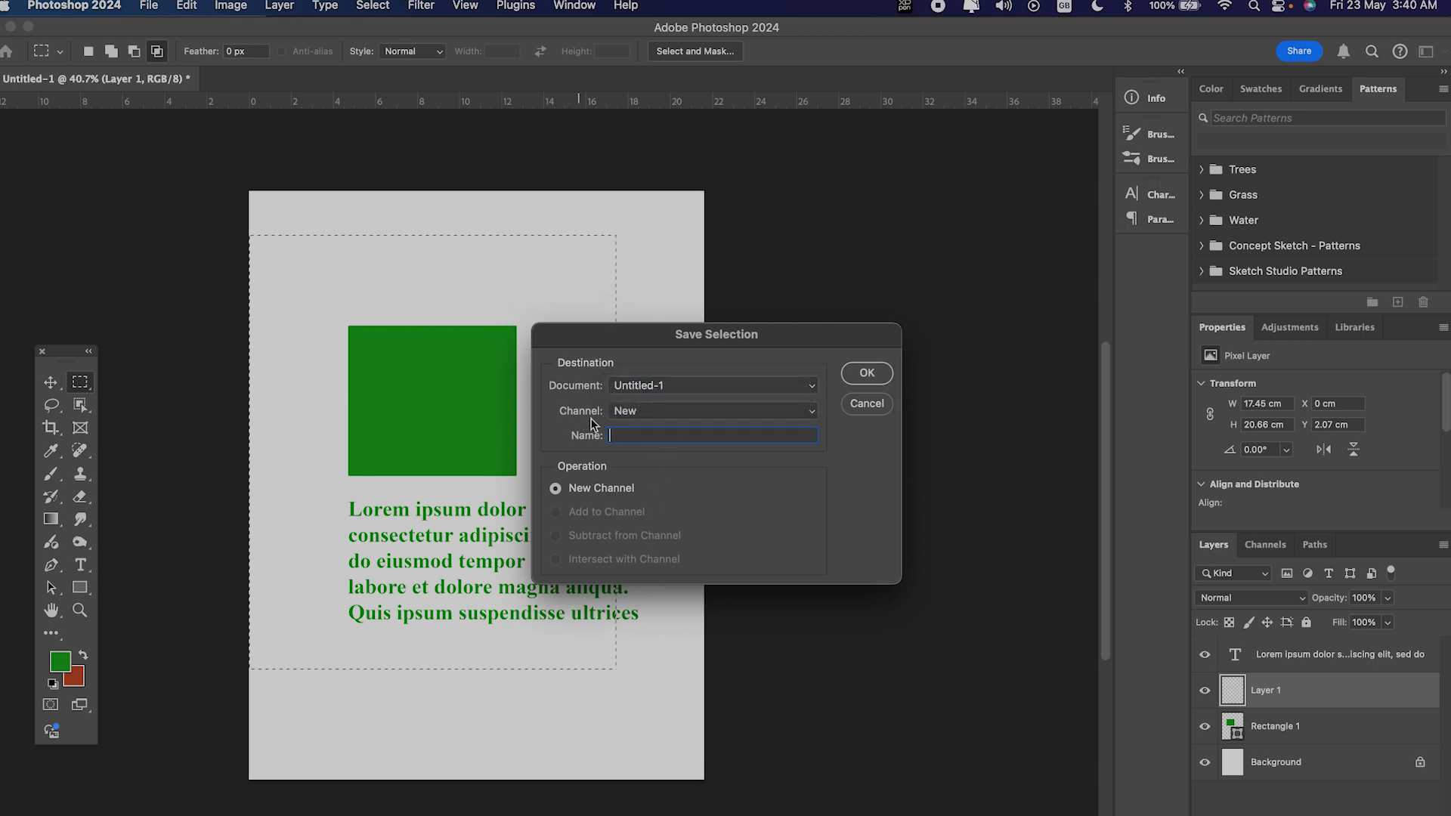
pyautogui.click(867, 376)
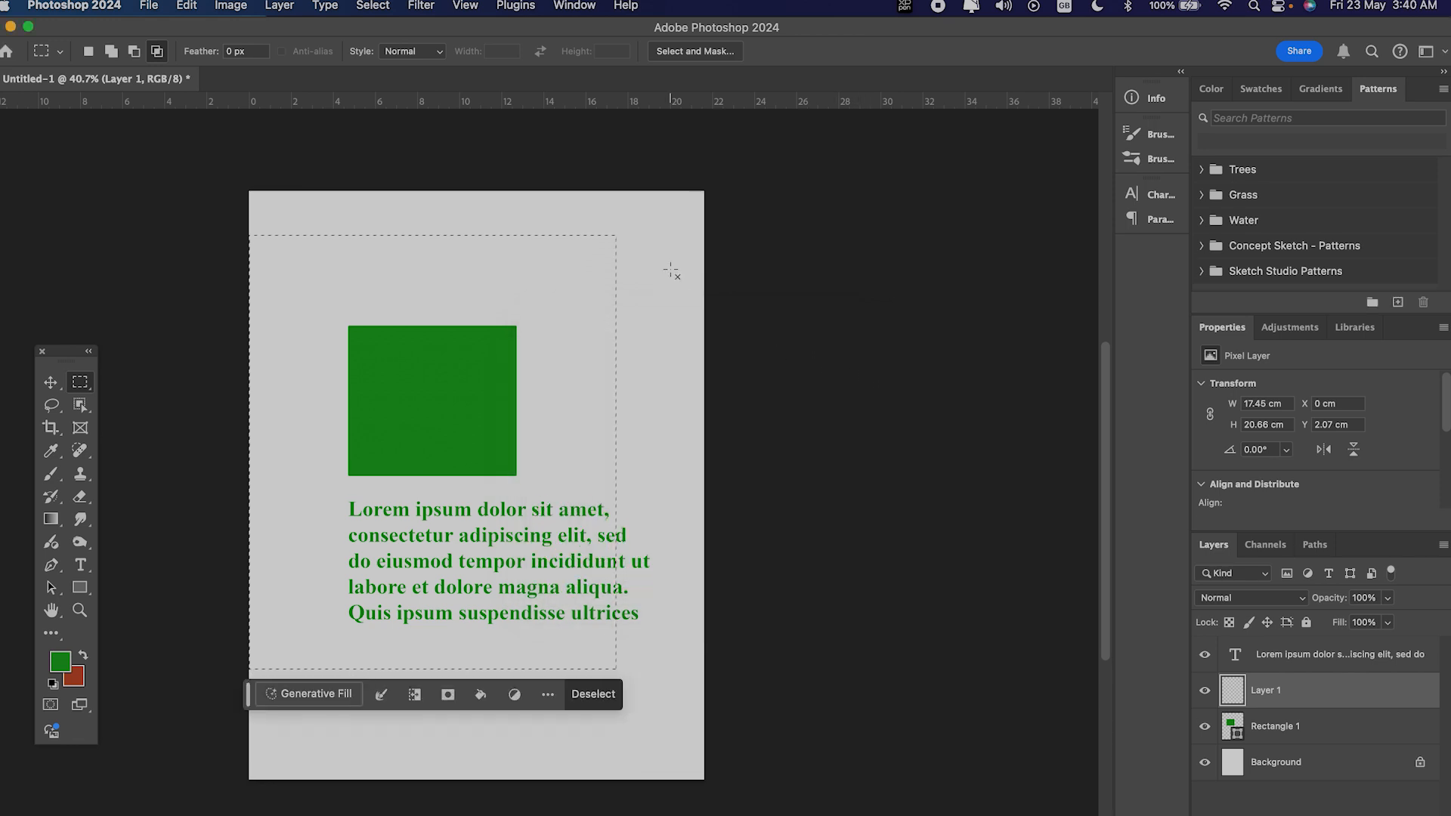
# Step: Deselect the marquee and load the saved Alpha 1 channel as a new selection
pyautogui.click(672, 271)
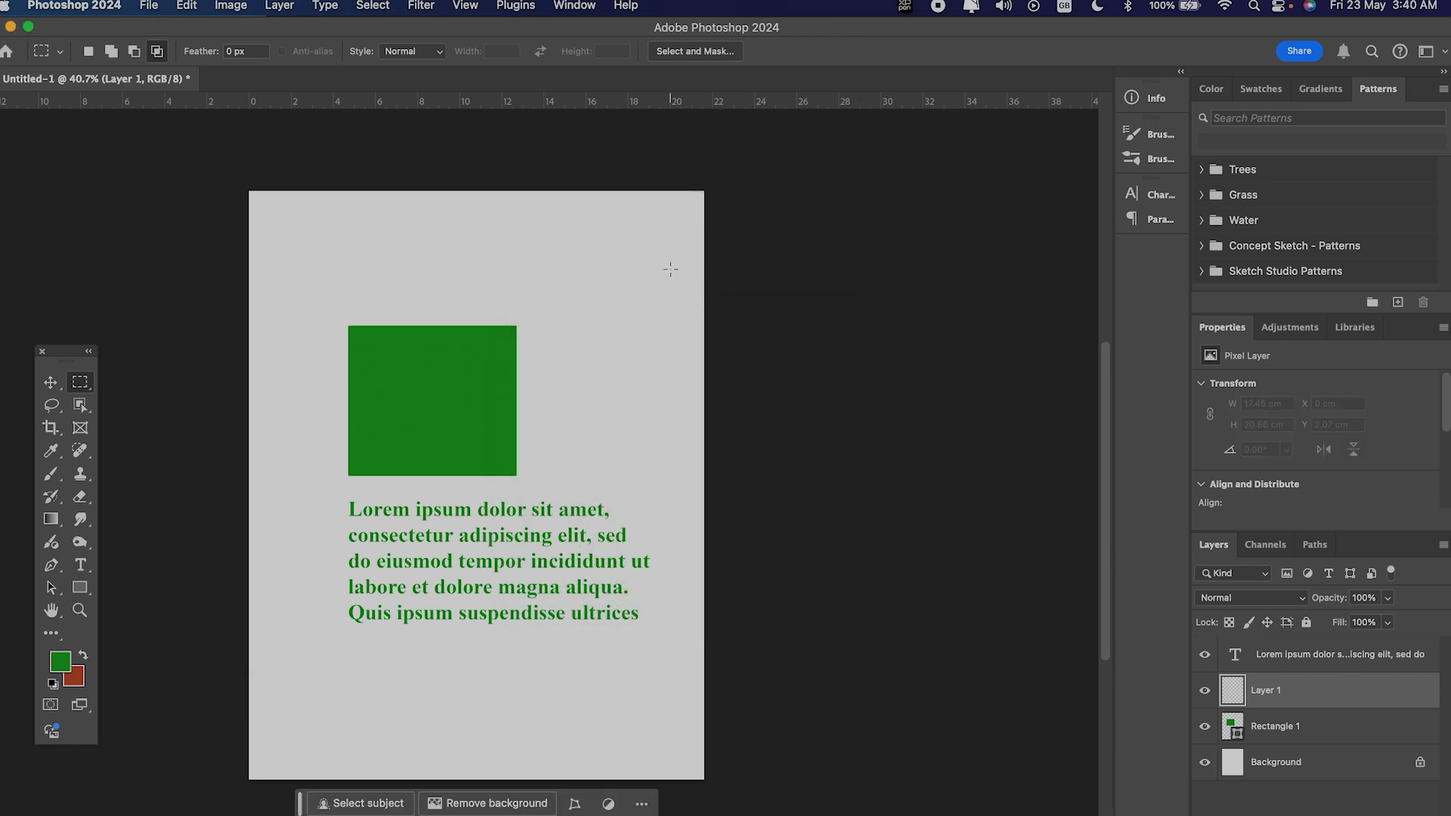
pyautogui.click(374, 6)
pyautogui.click(407, 381)
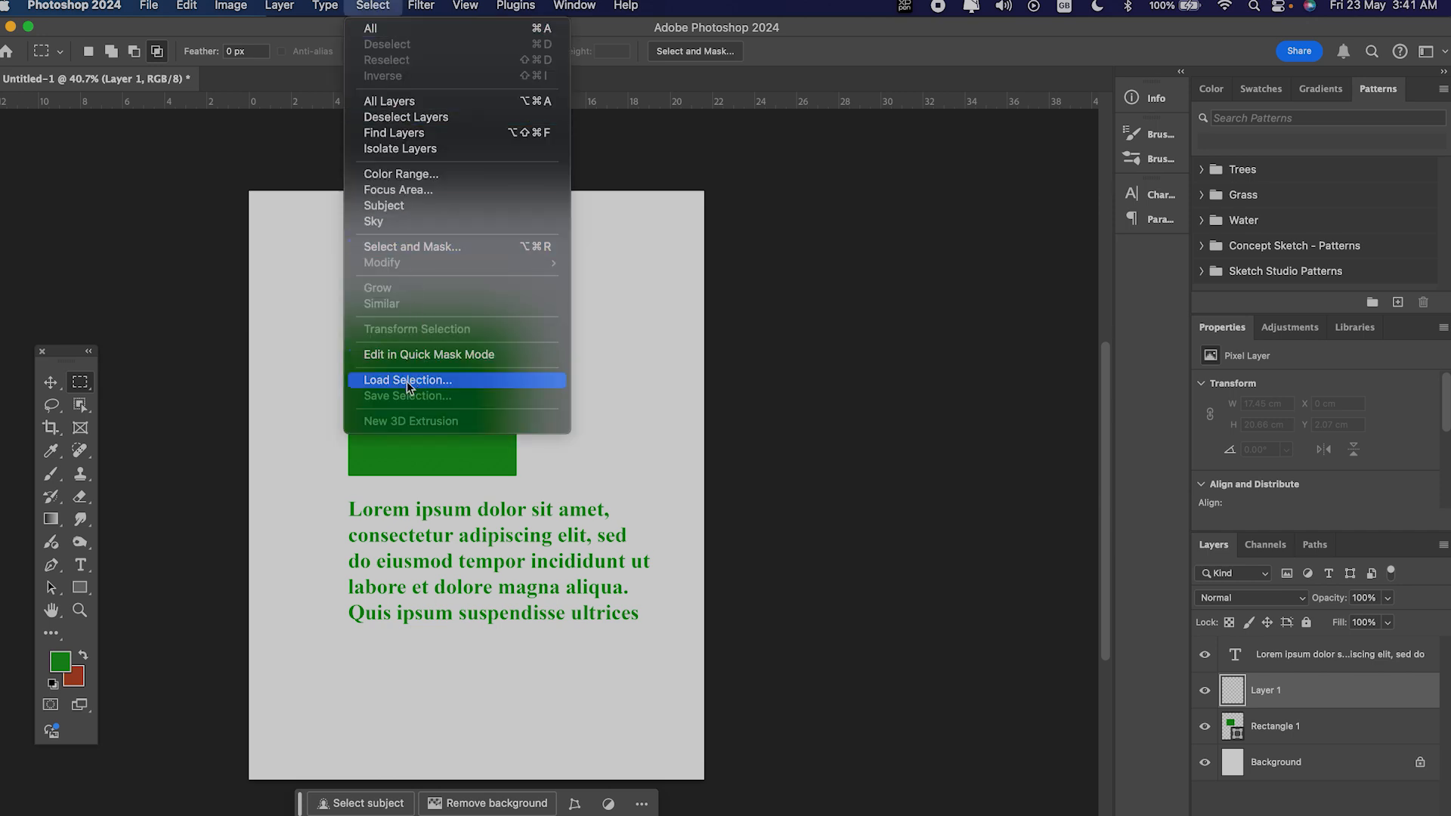
pyautogui.click(634, 411)
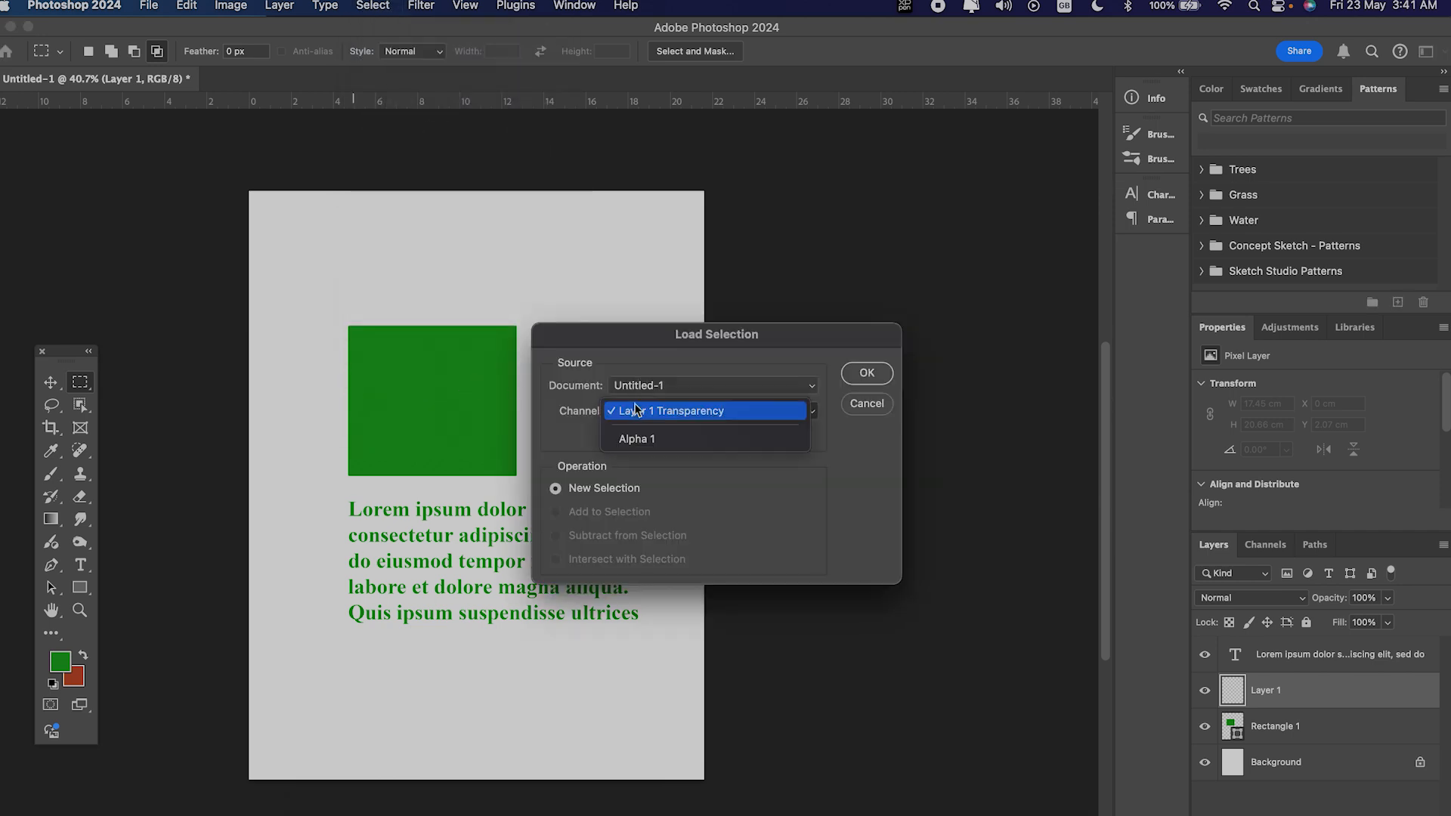
pyautogui.click(640, 441)
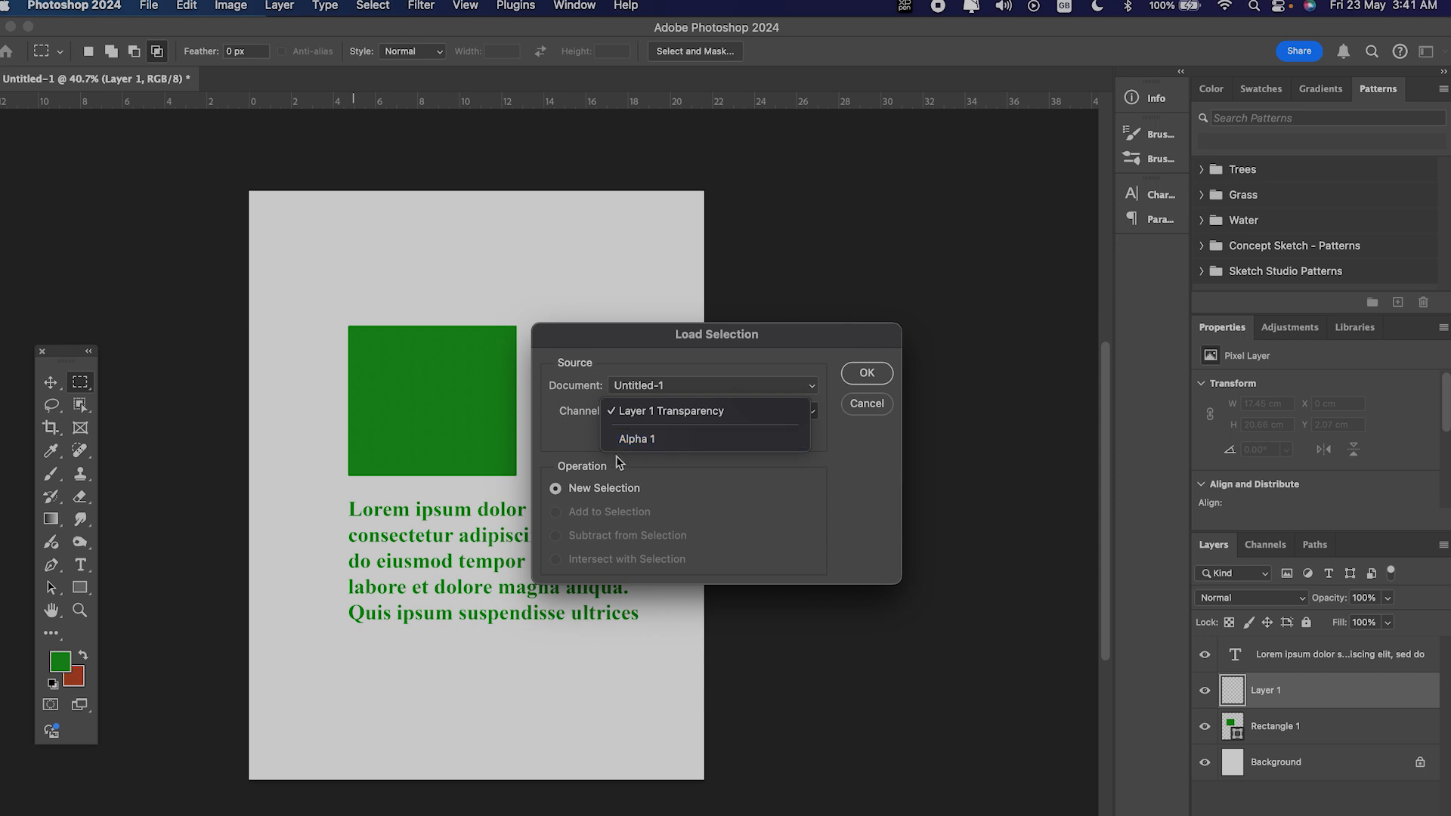
pyautogui.click(867, 373)
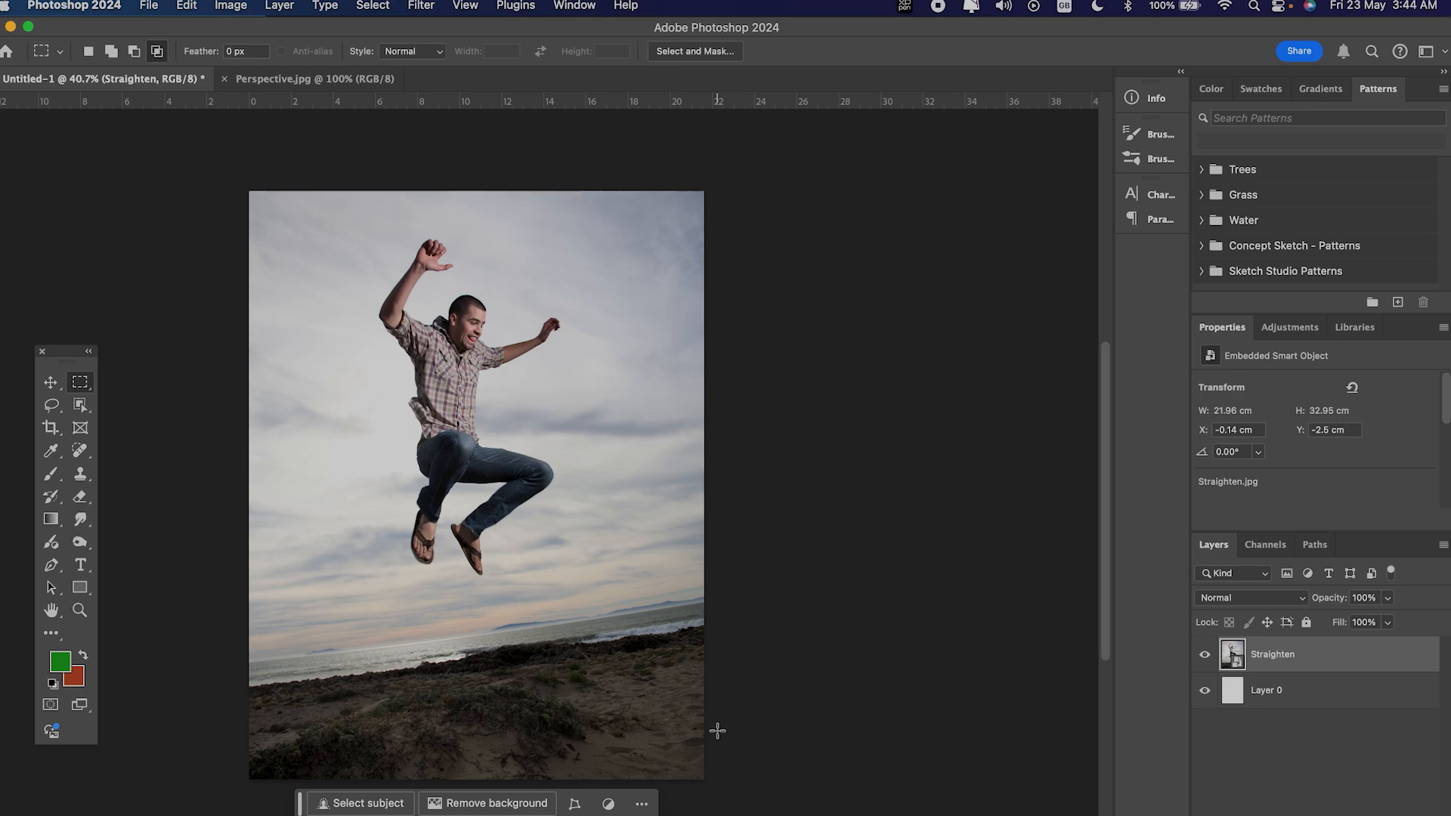
# Step: Straighten the photo of the jumping man with the Crop tool along the tilted sea horizon, and apply the crop
pyautogui.press('v')
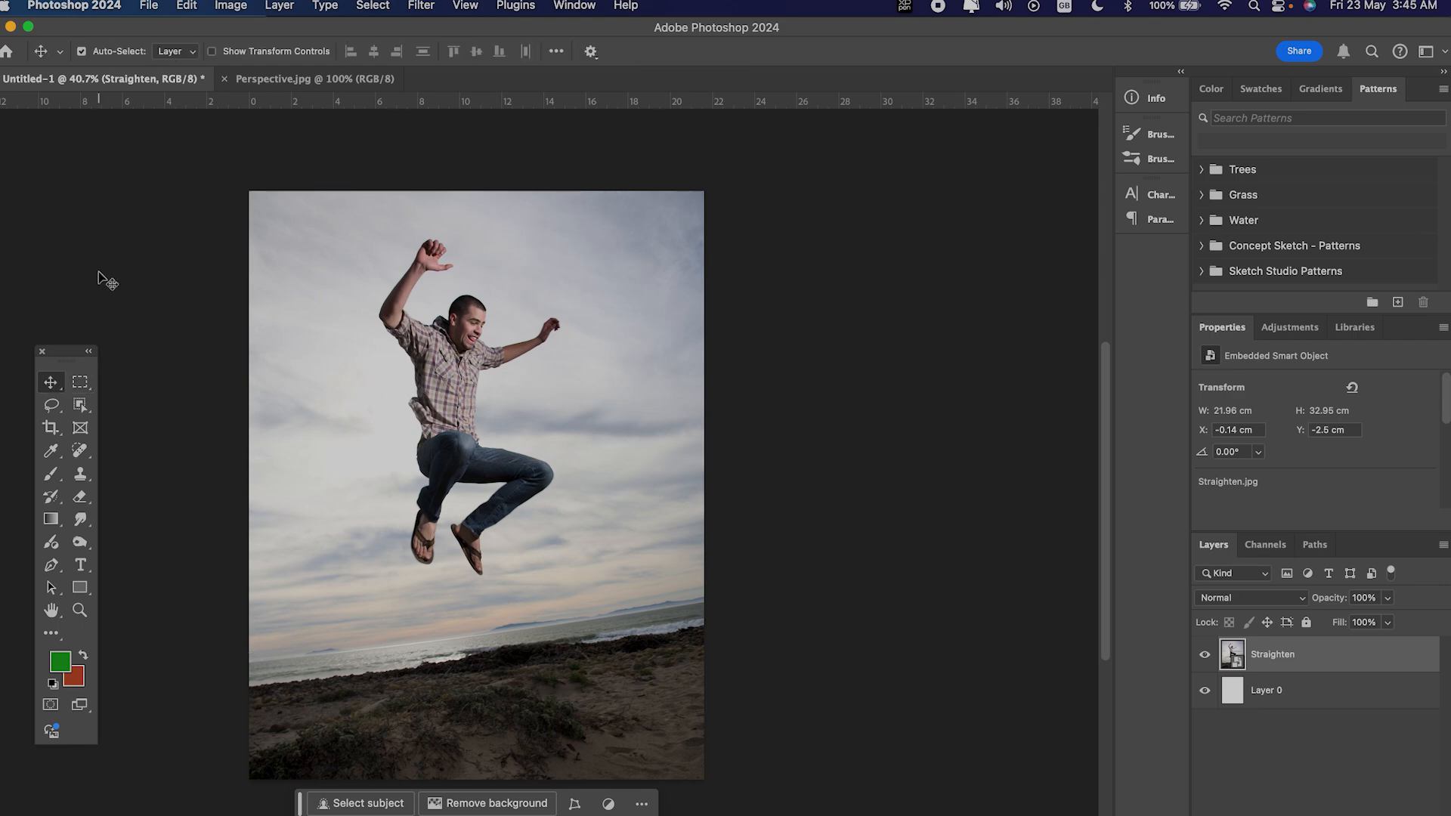
pyautogui.click(51, 428)
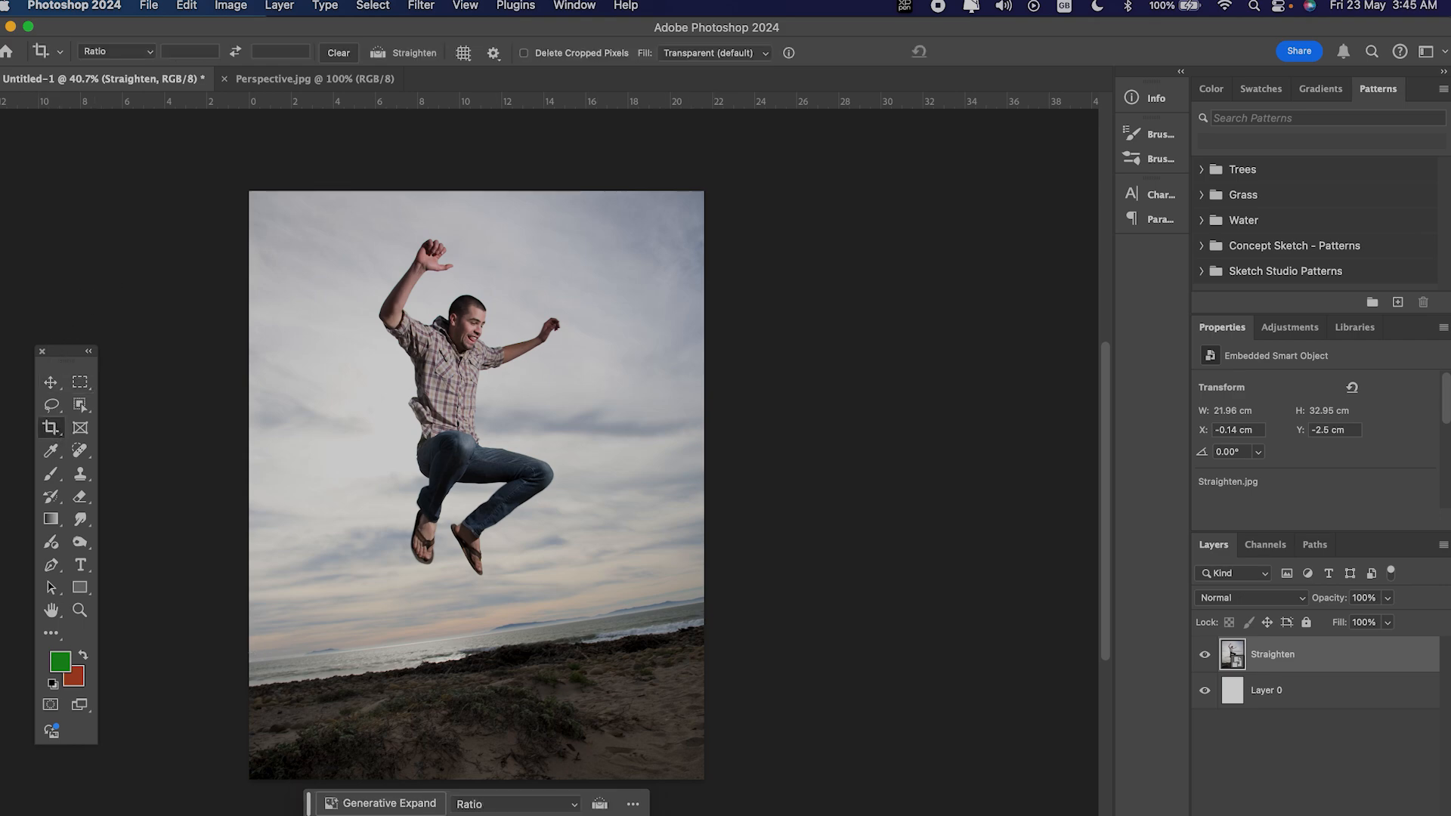
pyautogui.click(375, 54)
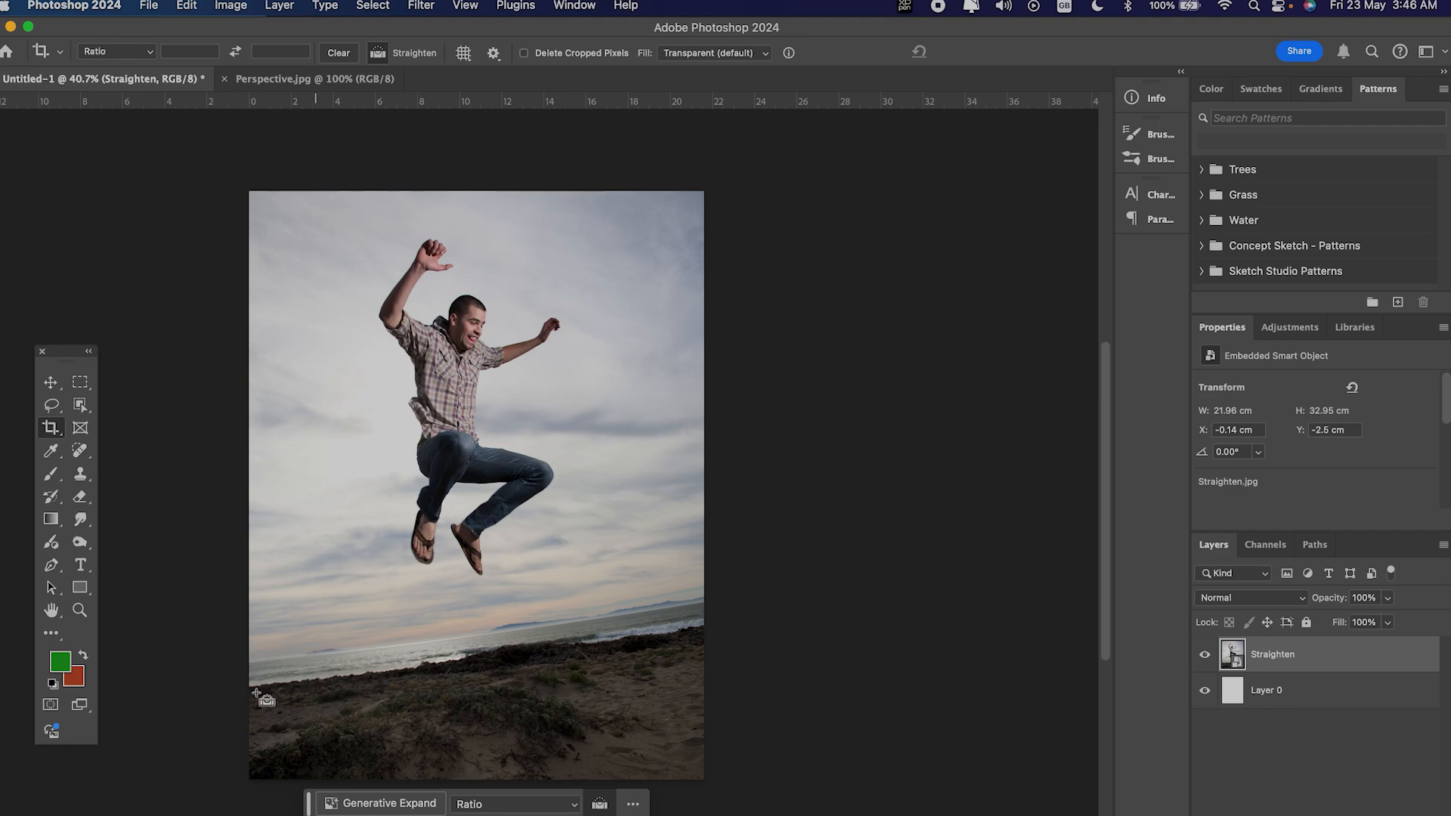
pyautogui.moveTo(246, 660)
pyautogui.mouseDown()
pyautogui.moveTo(467, 616)
pyautogui.moveTo(728, 605)
pyautogui.mouseUp()
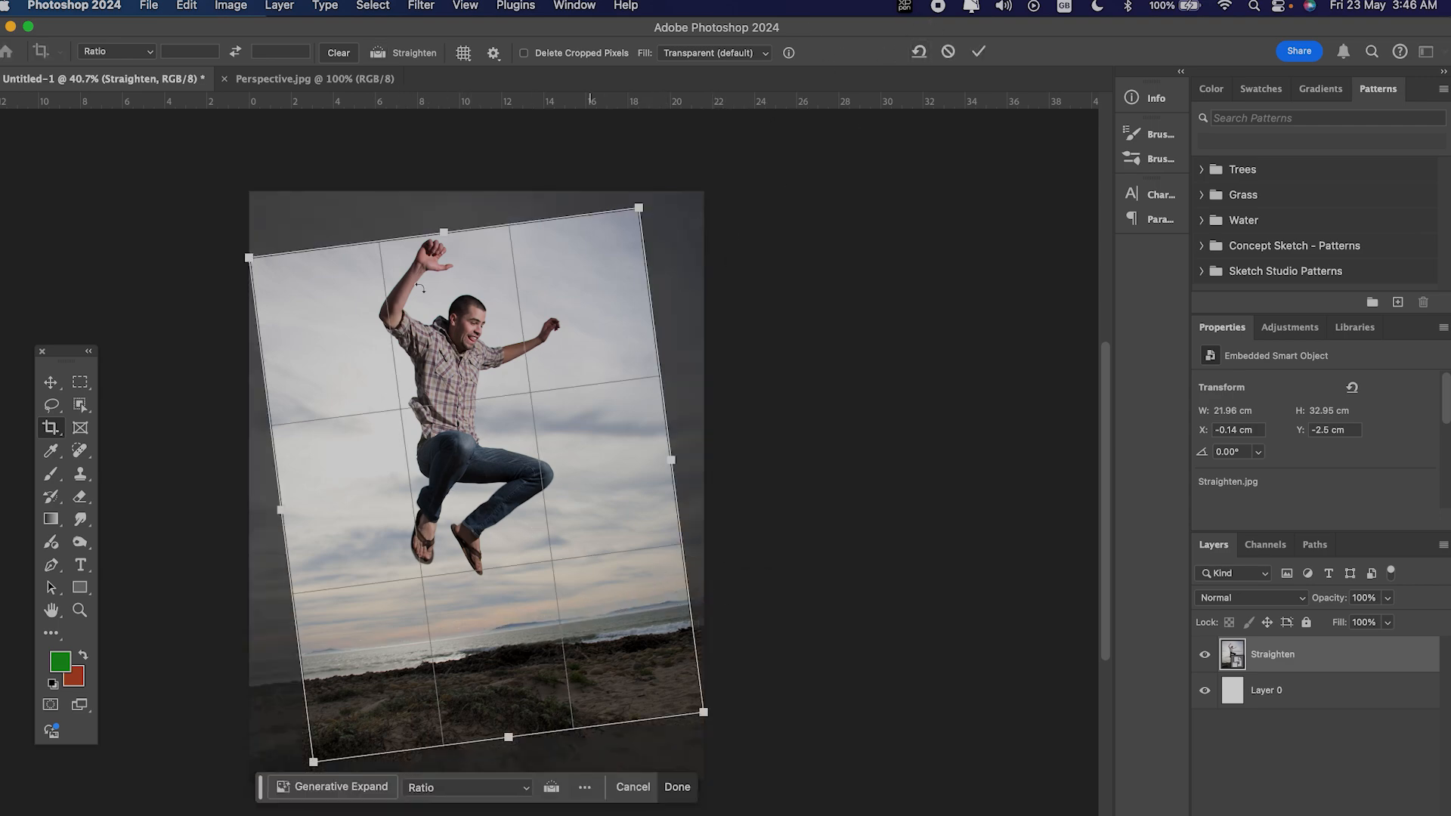
pyautogui.click(980, 53)
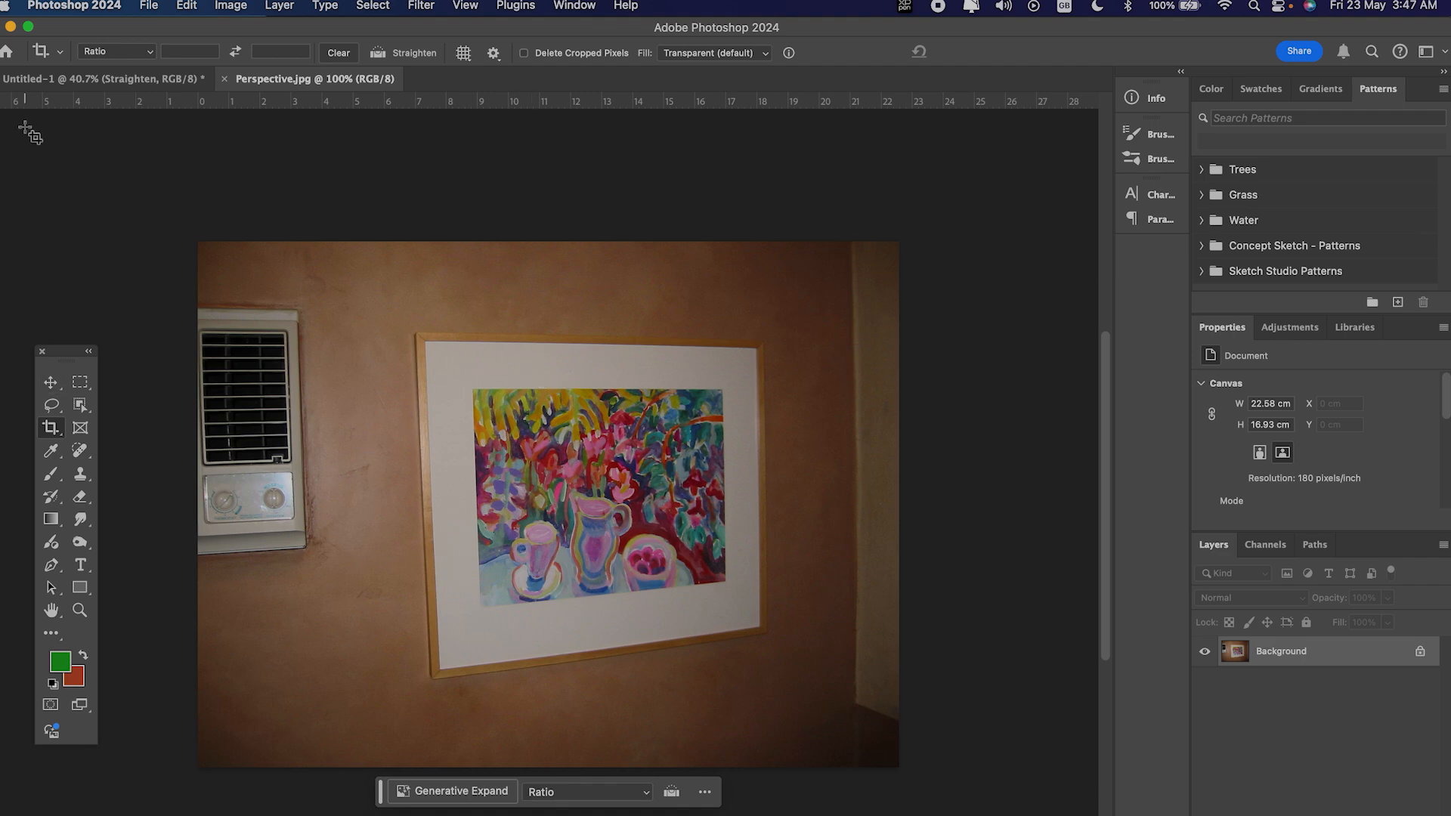
pyautogui.click(48, 431)
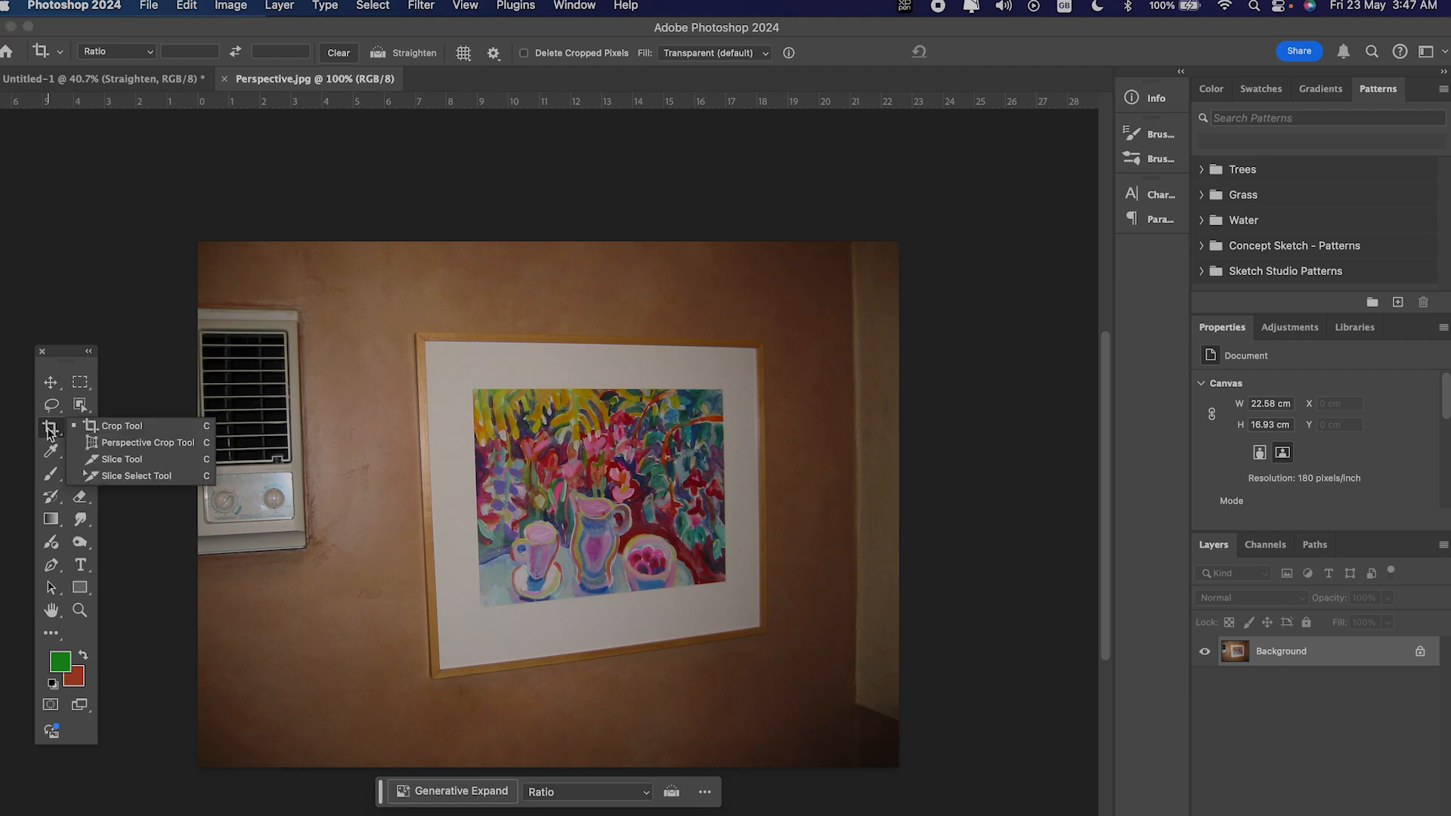
pyautogui.click(102, 445)
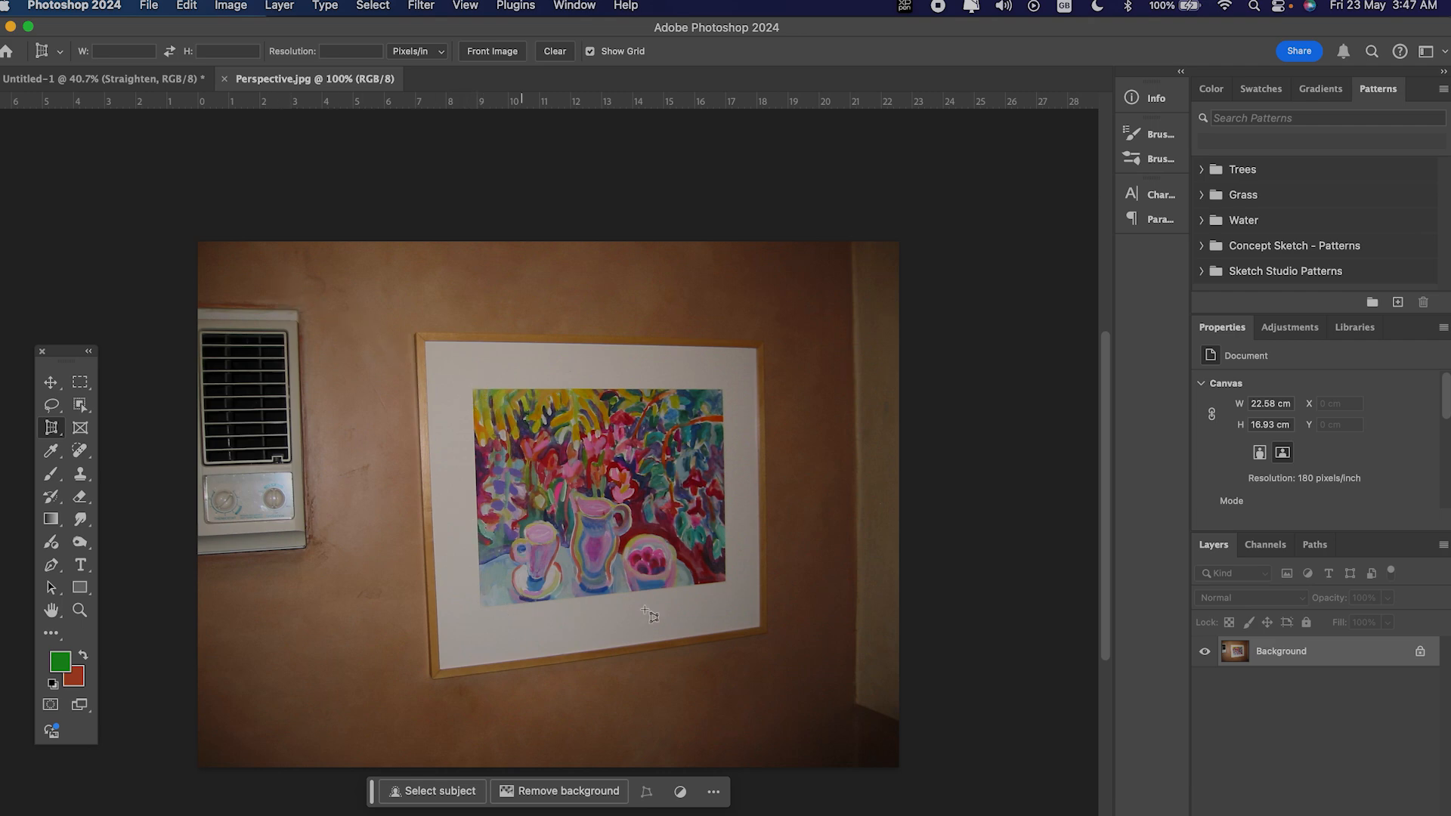
pyautogui.click(468, 386)
pyautogui.click(478, 607)
pyautogui.click(724, 580)
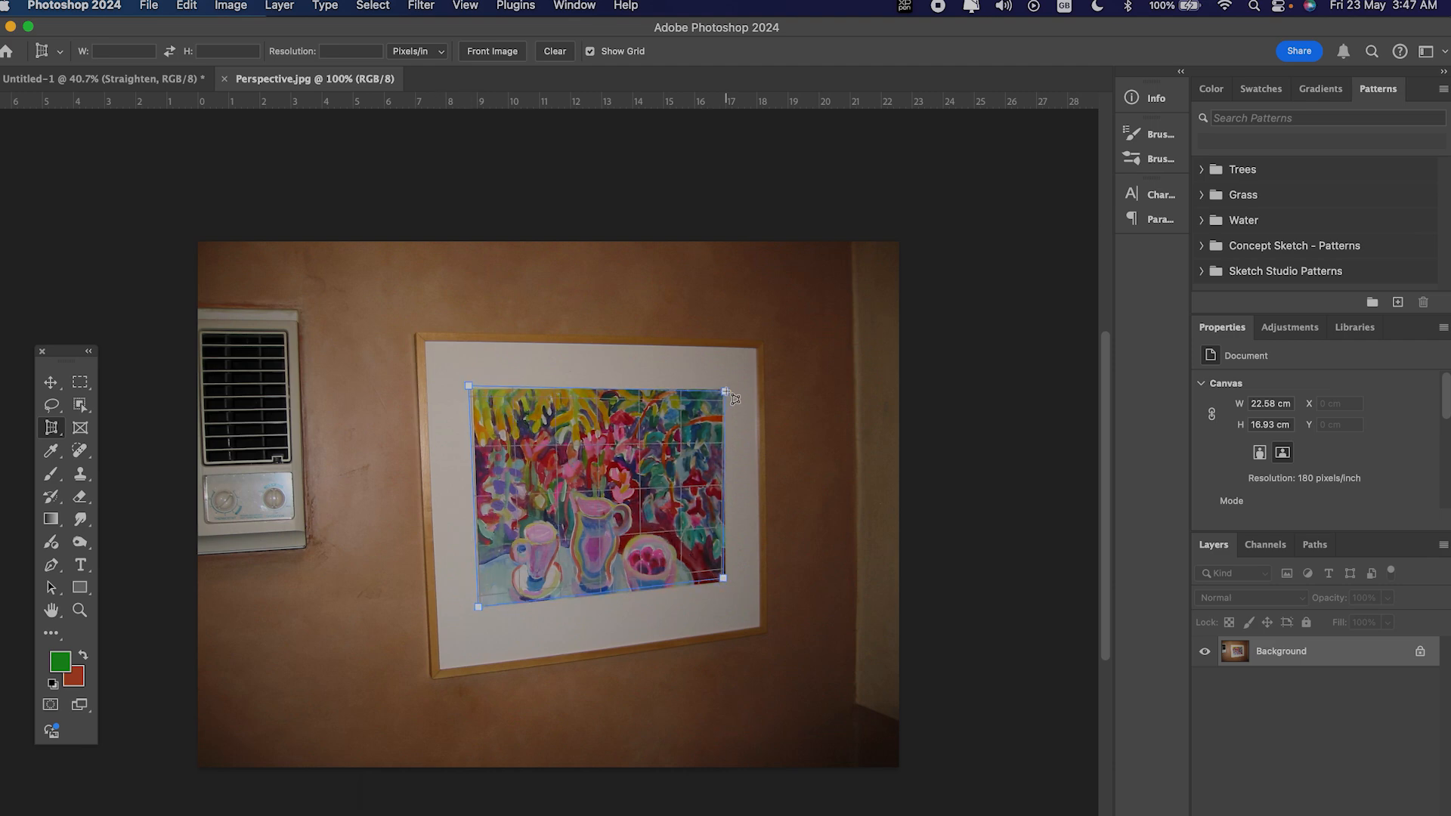
pyautogui.click(720, 391)
pyautogui.click(661, 50)
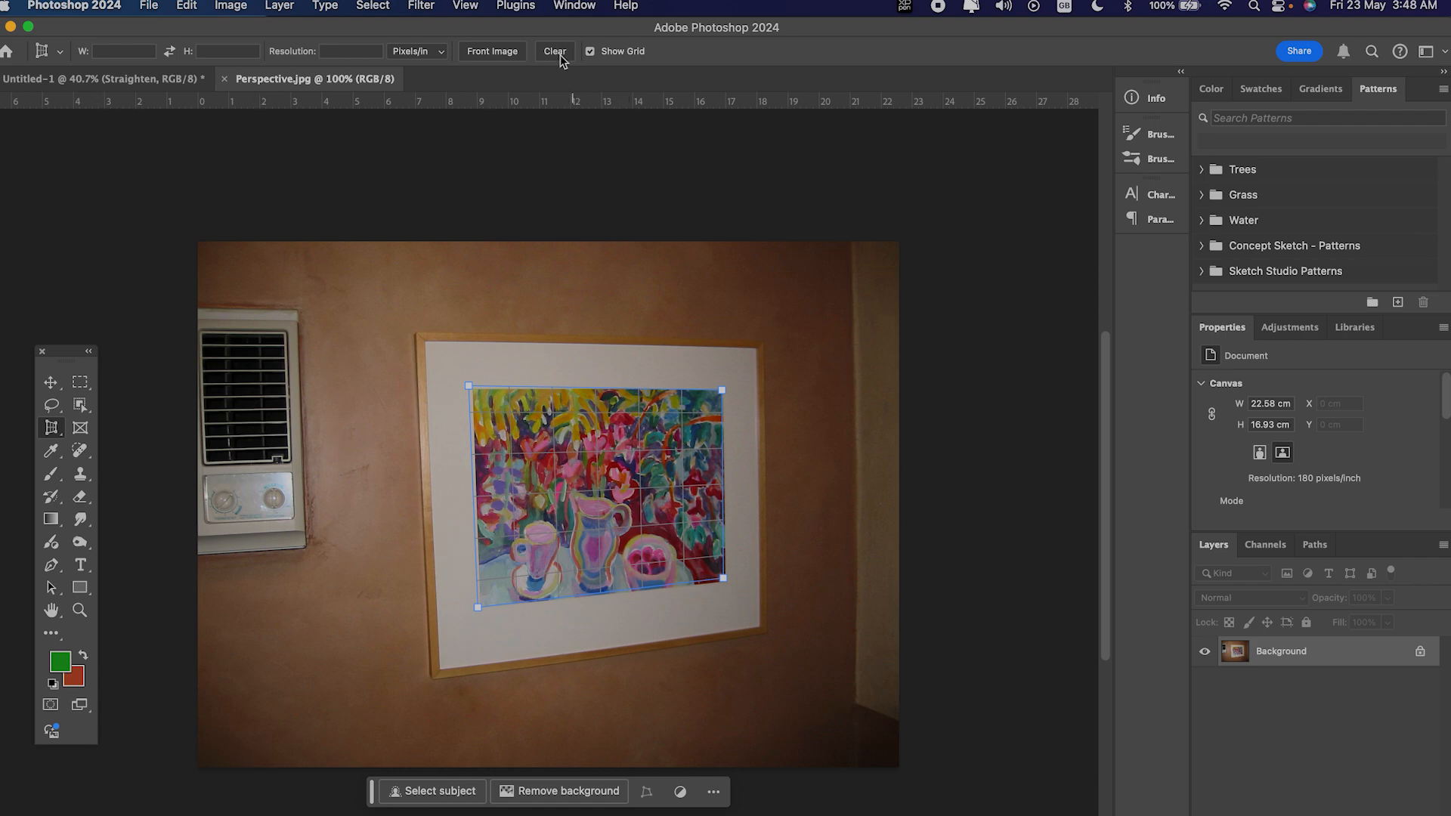
pyautogui.rightClick(51, 428)
pyautogui.click(112, 427)
# Step: Crop Perspective.jpg with the Perspective Crop tool, placing the corners on the painting's four corners inside the white mat
pyautogui.rightClick(51, 428)
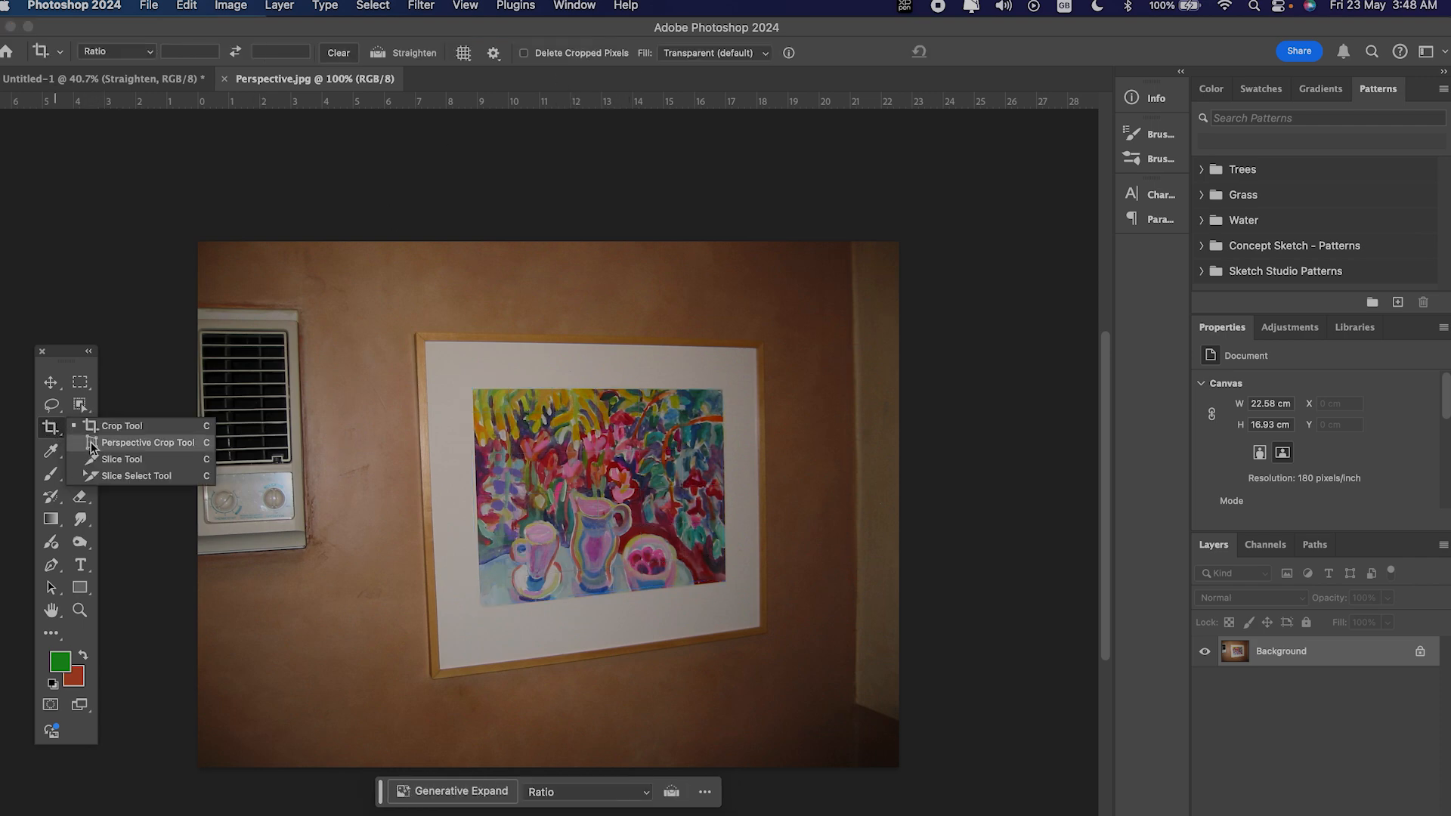
pyautogui.click(107, 441)
pyautogui.scroll(8, 647, 408)
pyautogui.scroll(1, 647, 409)
pyautogui.click(214, 252)
pyautogui.click(232, 724)
pyautogui.click(765, 671)
pyautogui.click(762, 276)
pyautogui.moveTo(762, 276); pyautogui.dragTo(758, 253)
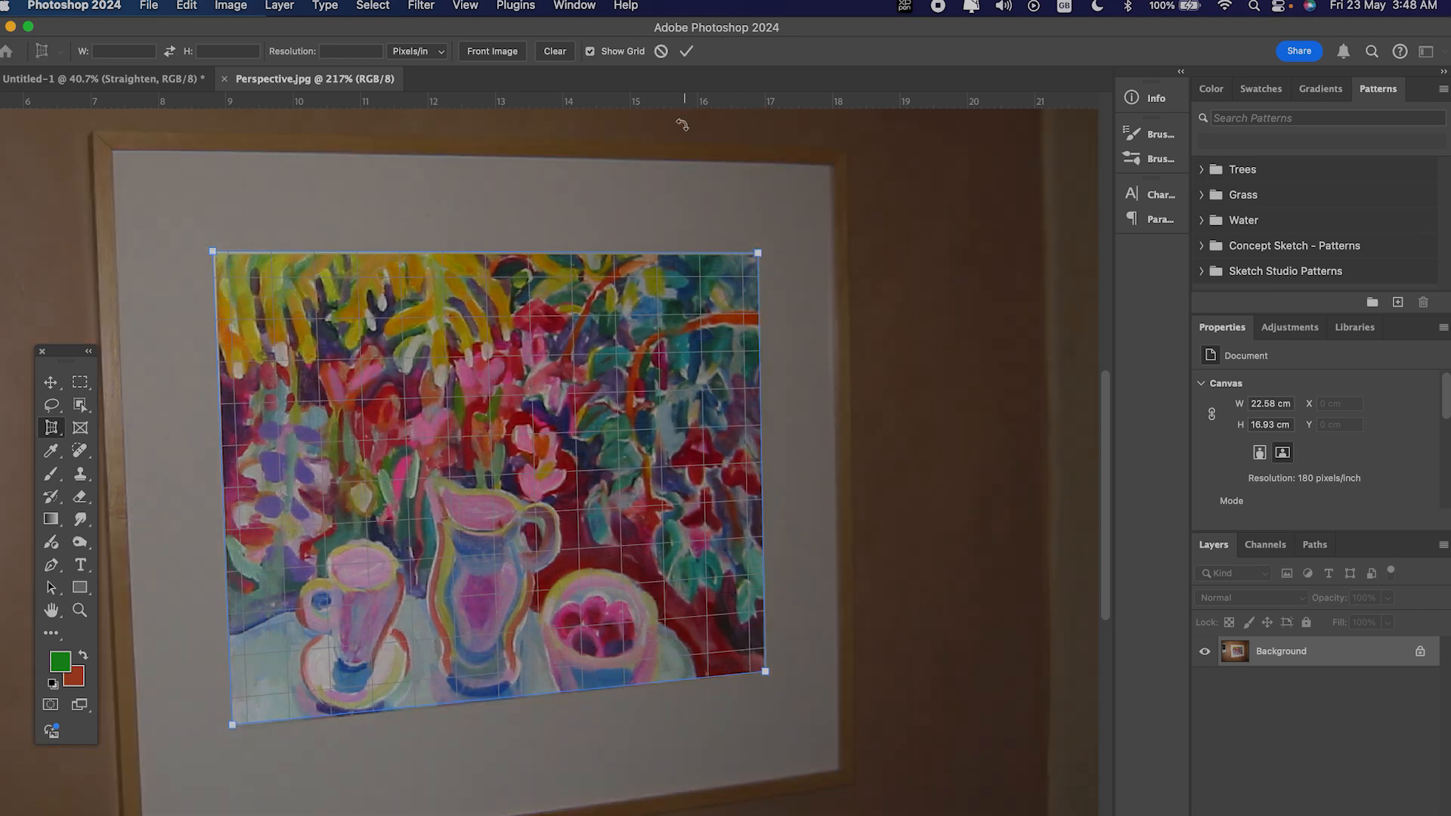
pyautogui.click(687, 51)
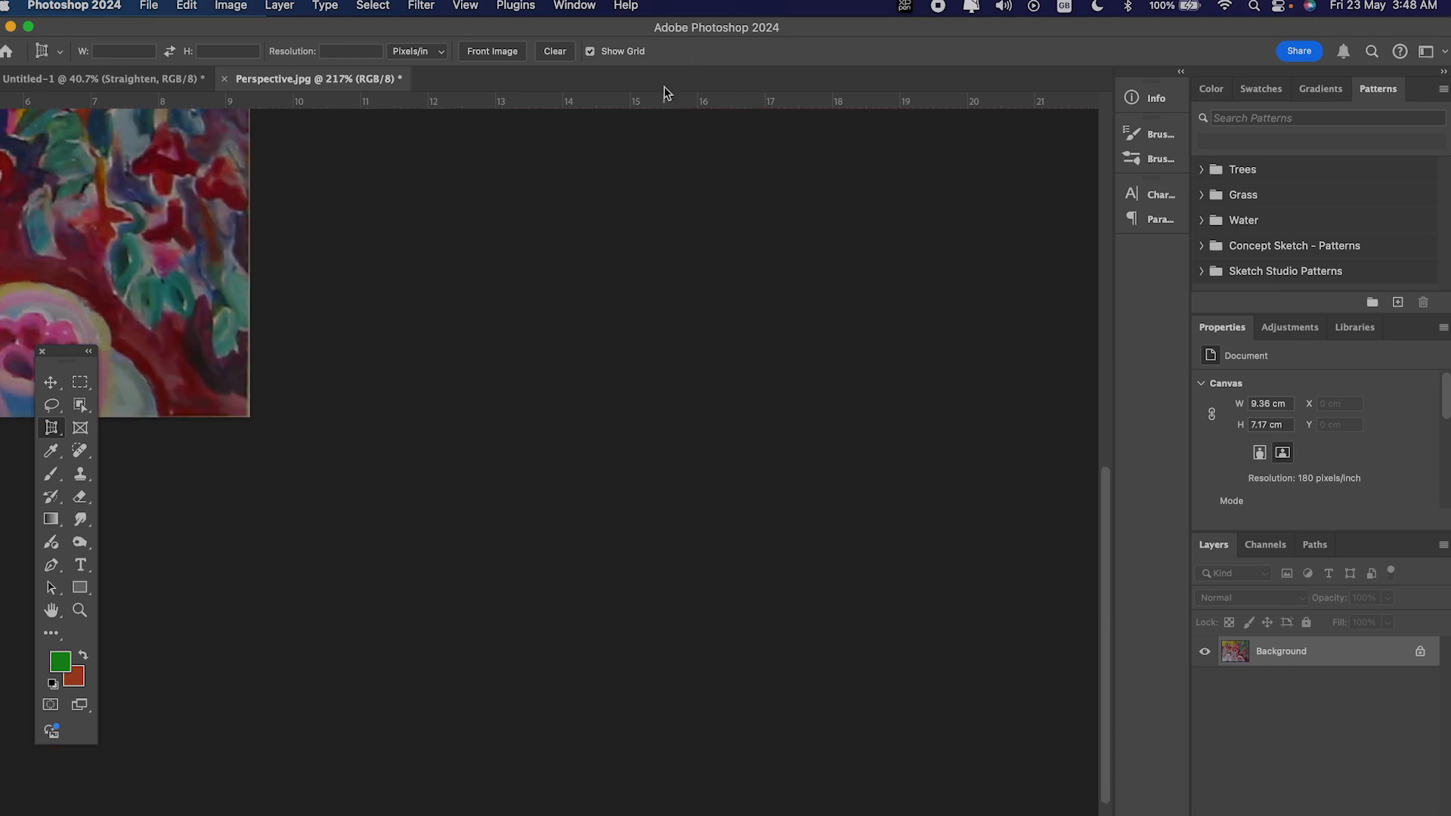
pyautogui.scroll(-3, 496, 341)
pyautogui.hscroll(-10, 496, 341)
pyautogui.hscroll(10, 497, 341)
pyautogui.scroll(1, 496, 341)
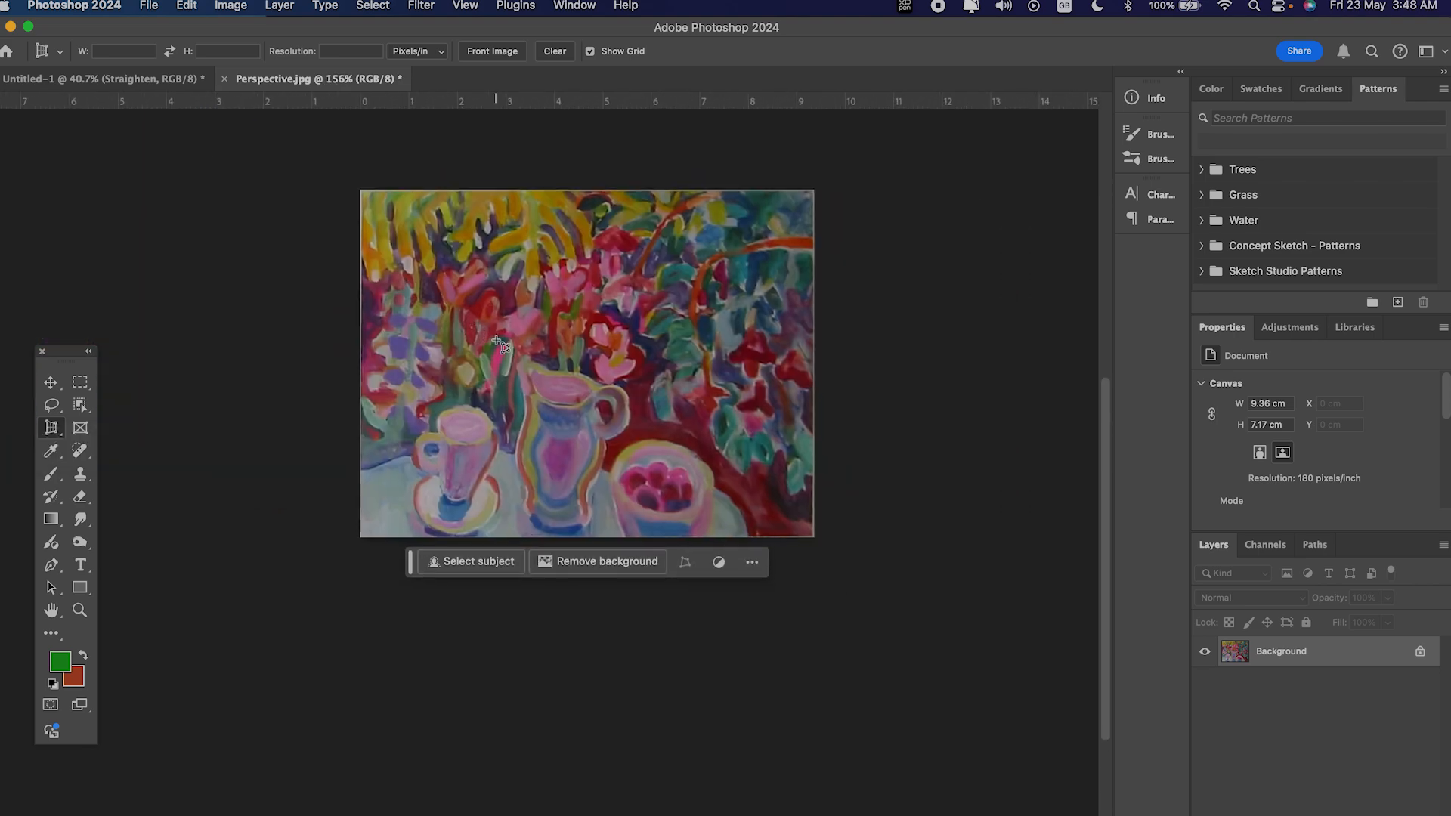
pyautogui.hscroll(7, 497, 341)
pyautogui.scroll(3, 497, 341)
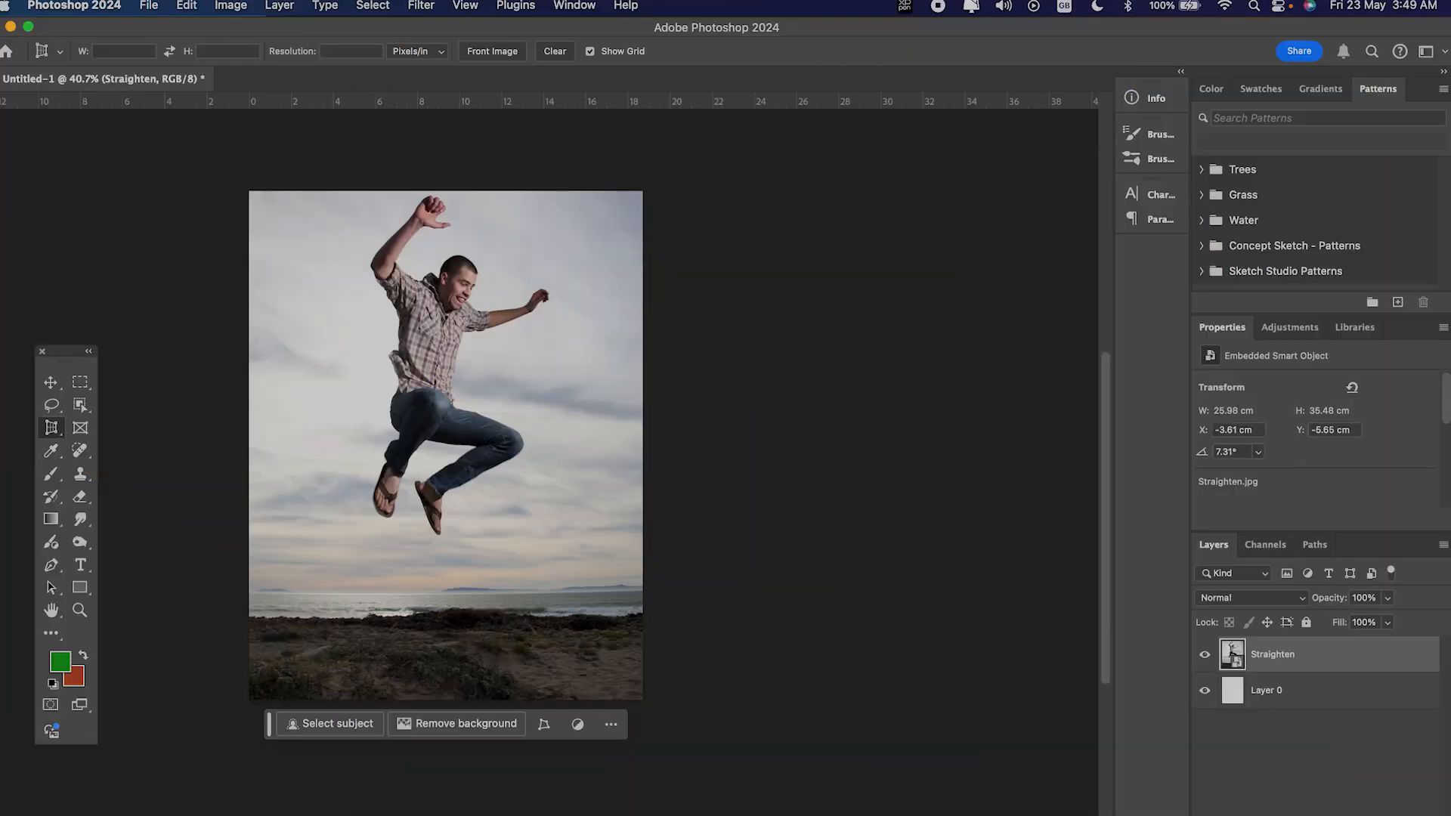
# Step: Add a layer mask to the Straighten layer and try painting black over the man with the 2500 px splatter brush
pyautogui.click(1321, 815)
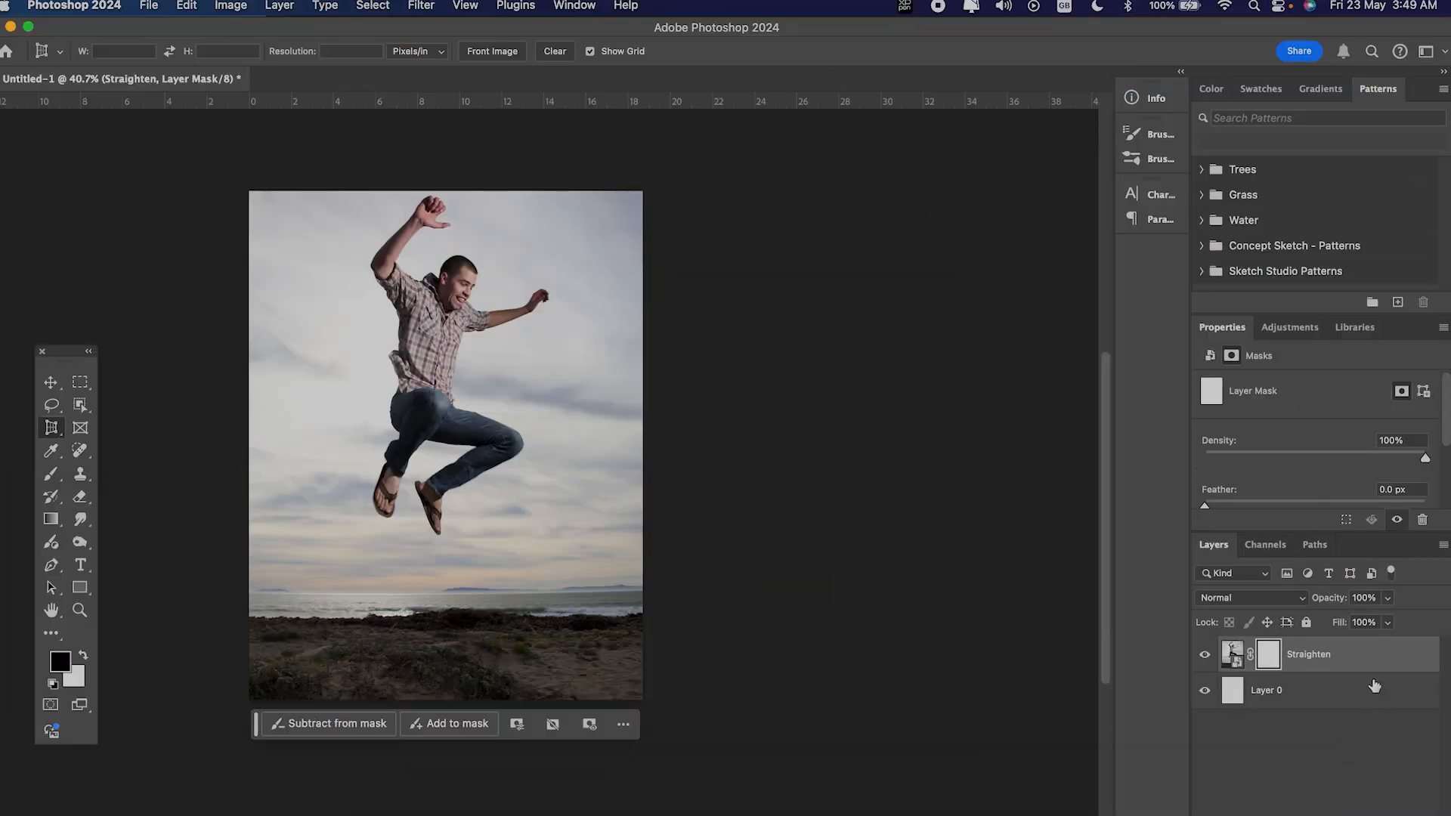
pyautogui.press('b')
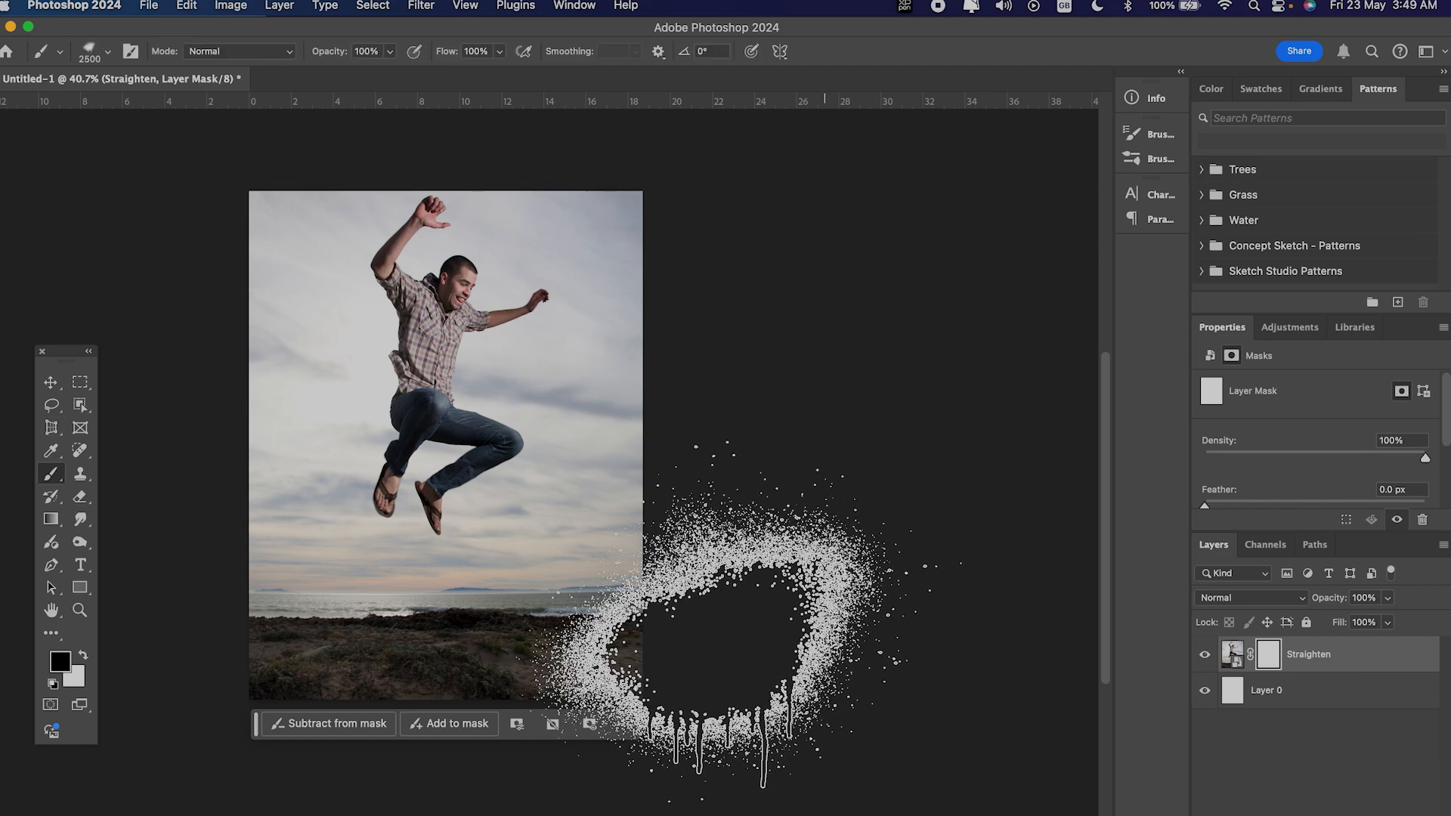
pyautogui.moveTo(409, 399); pyautogui.dragTo(474, 366)
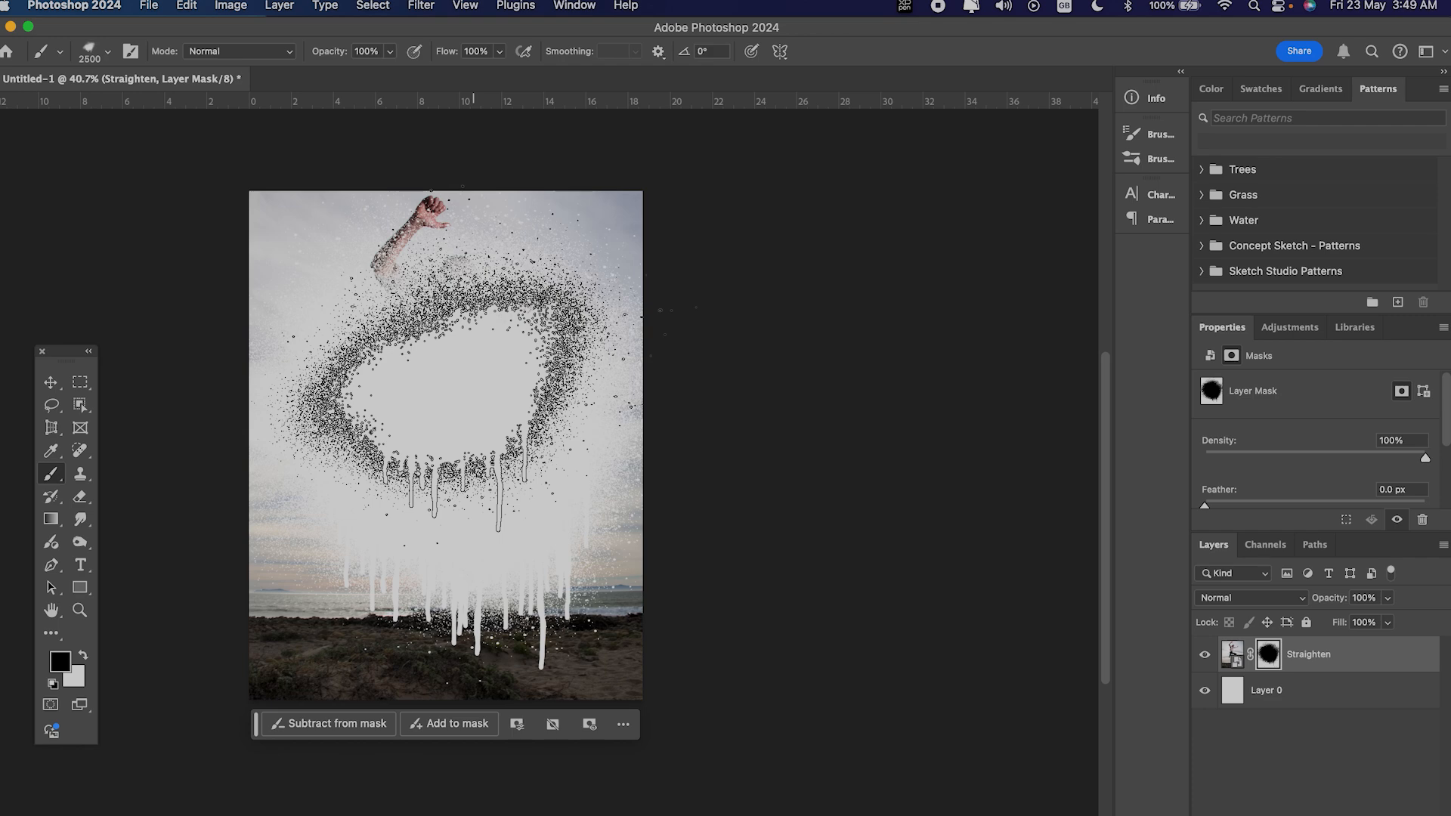
pyautogui.press('super+z')
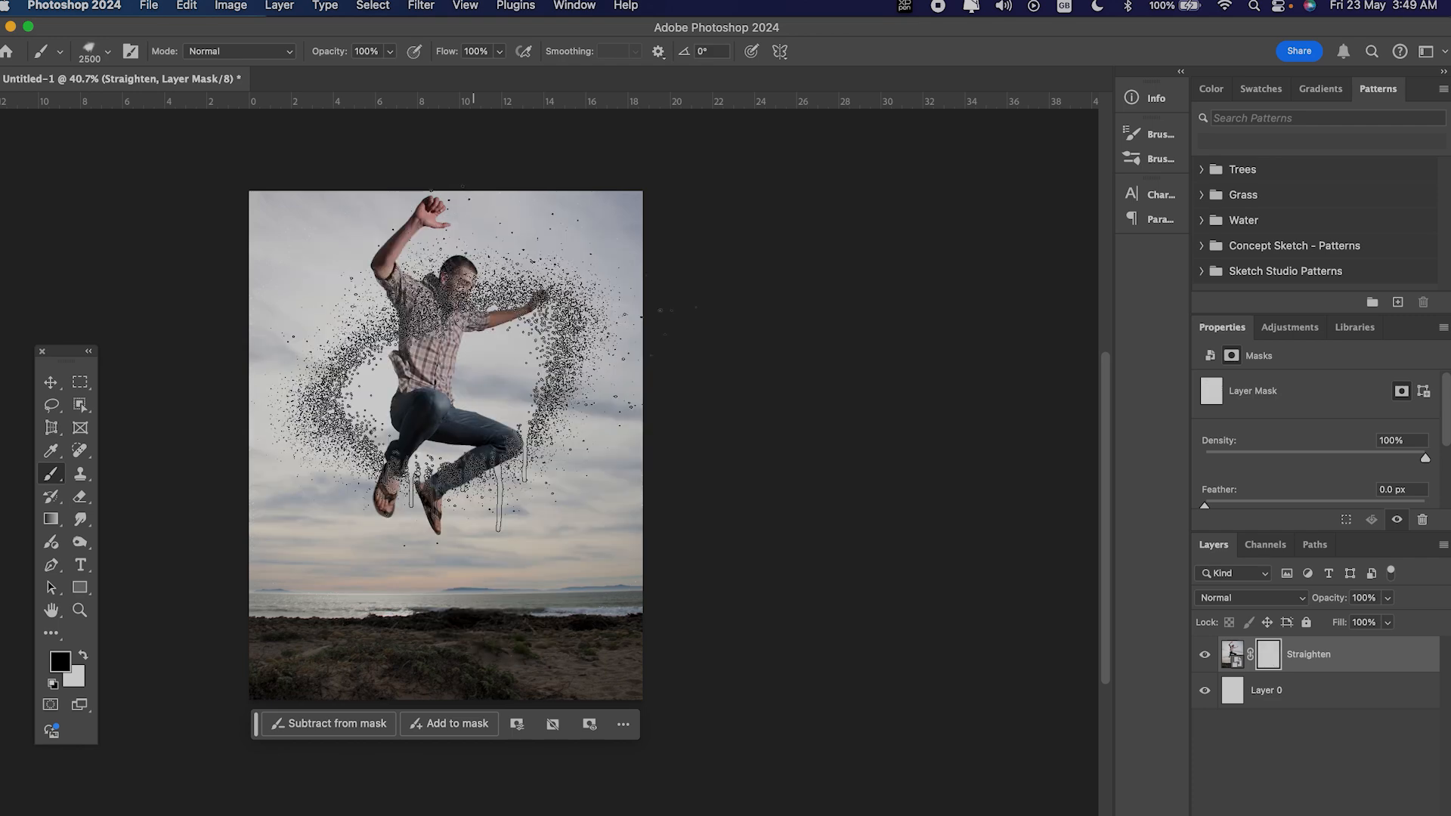
# Step: Switch to the Soft Round brush at 1100 px and try painting black over the man on the layer mask
pyautogui.press('.')
pyautogui.press('.')
pyautogui.press('.')
pyautogui.rightClick(474, 366)
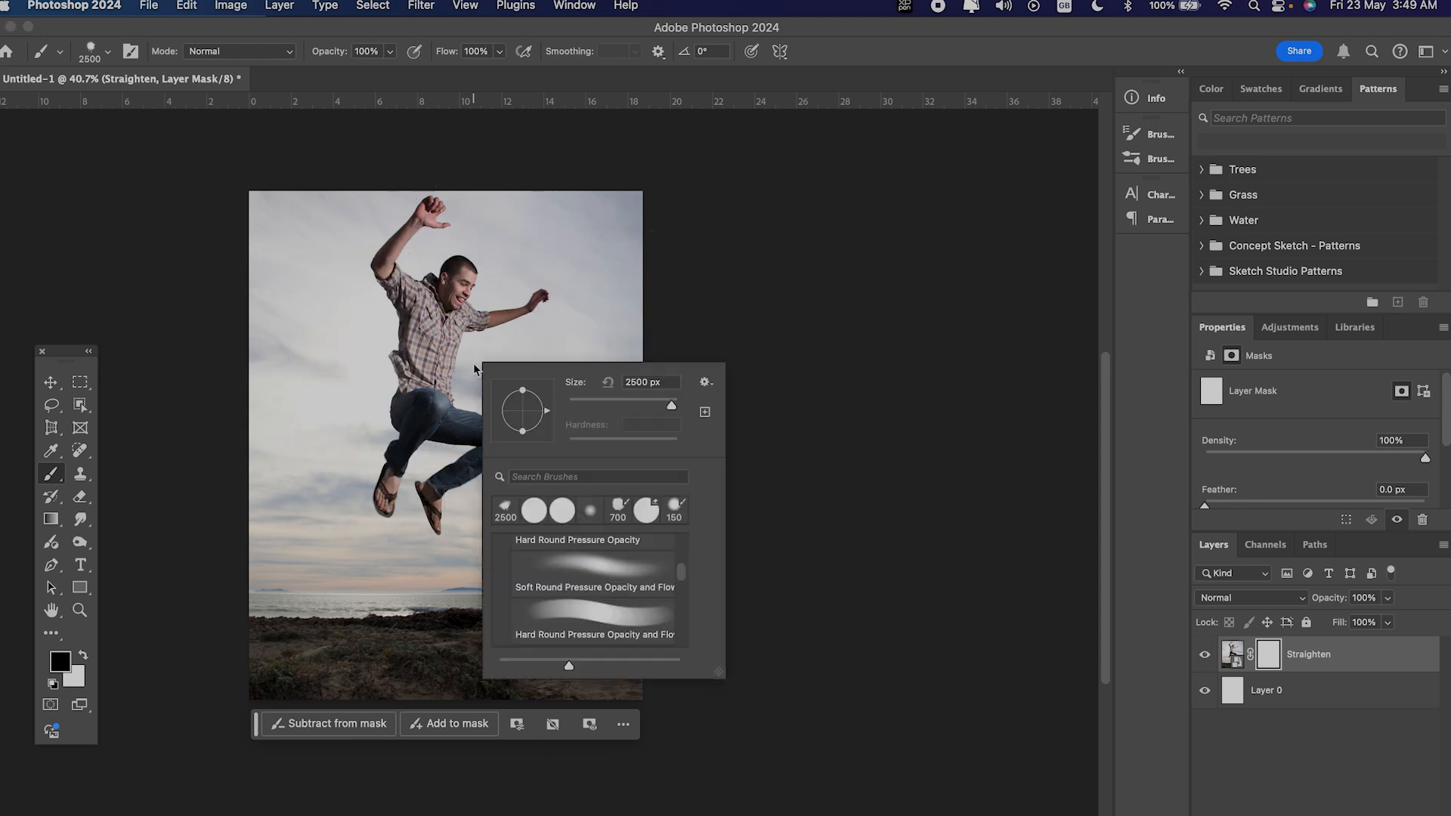
pyautogui.scroll(5, 609, 597)
pyautogui.click(592, 577)
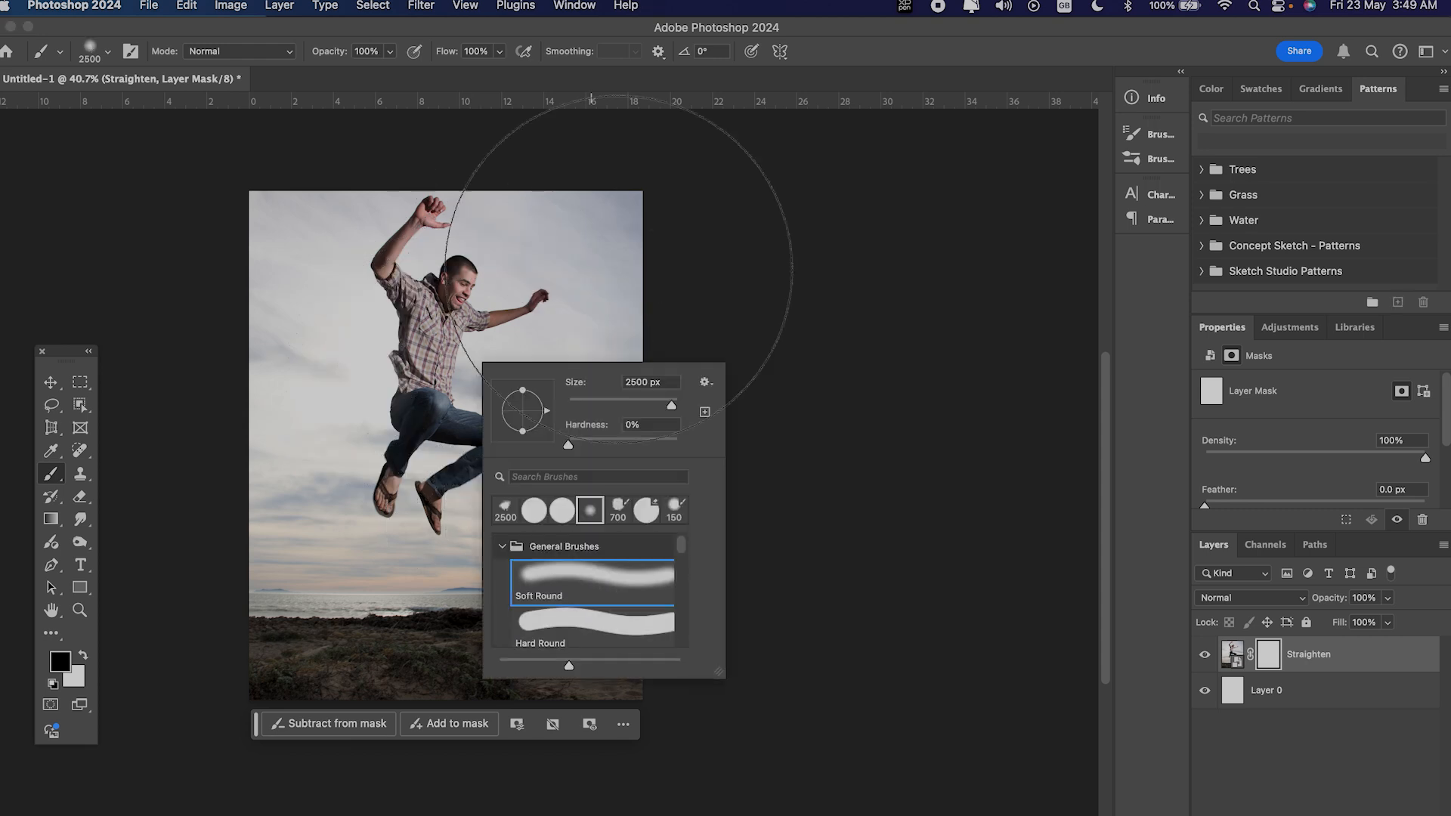
pyautogui.click(774, 268)
pyautogui.press('[')
pyautogui.press('[')
pyautogui.press('[')
pyautogui.press('[')
pyautogui.press('[')
pyautogui.press('[')
pyautogui.press('[')
pyautogui.press('[')
pyautogui.press('[')
pyautogui.press('[')
pyautogui.press('[')
pyautogui.press('[')
pyautogui.press('[')
pyautogui.press('[')
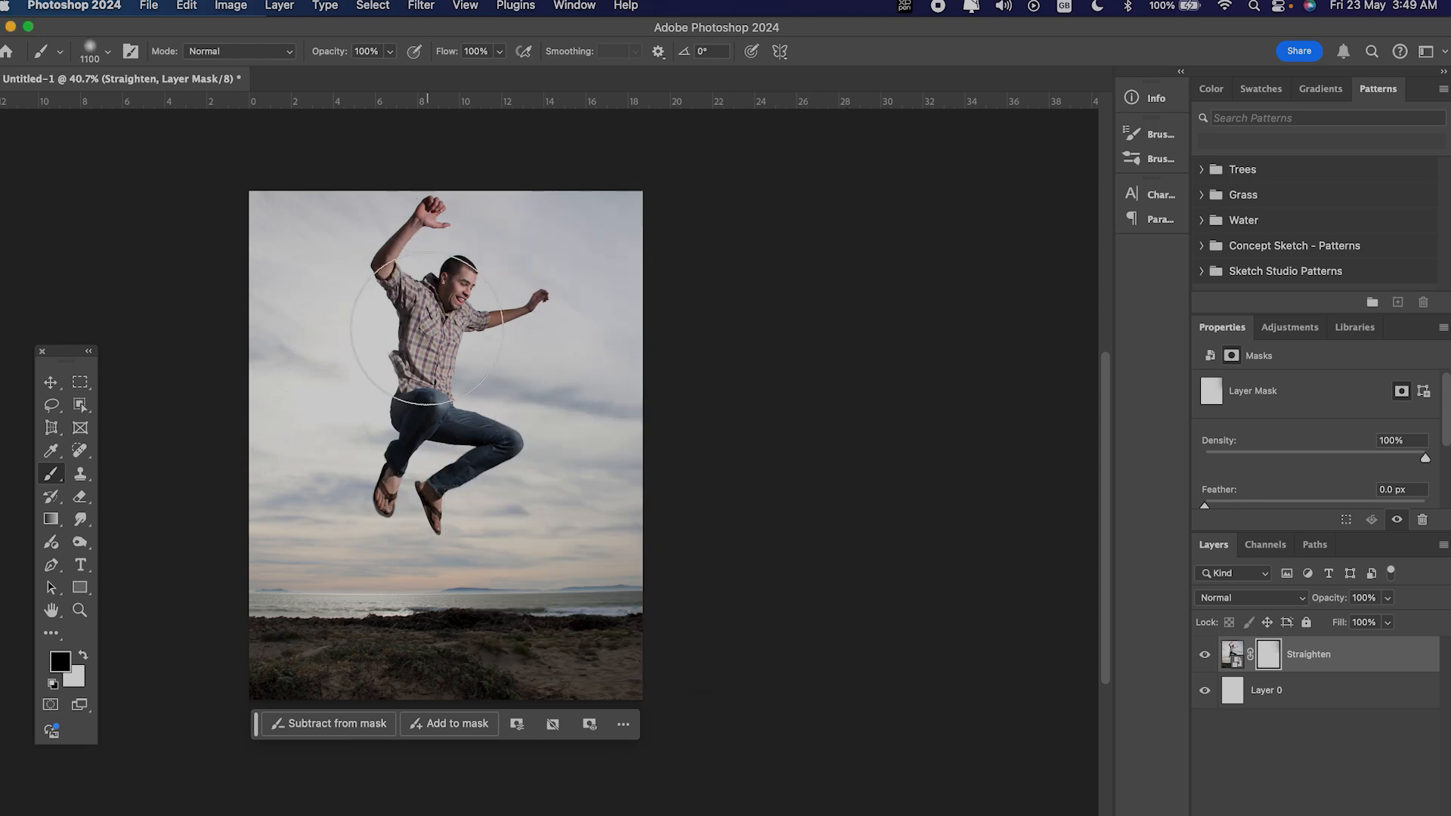
pyautogui.moveTo(434, 350)
pyautogui.mouseDown()
pyautogui.moveTo(475, 344)
pyautogui.moveTo(450, 308)
pyautogui.mouseUp()
pyautogui.press('super+z')
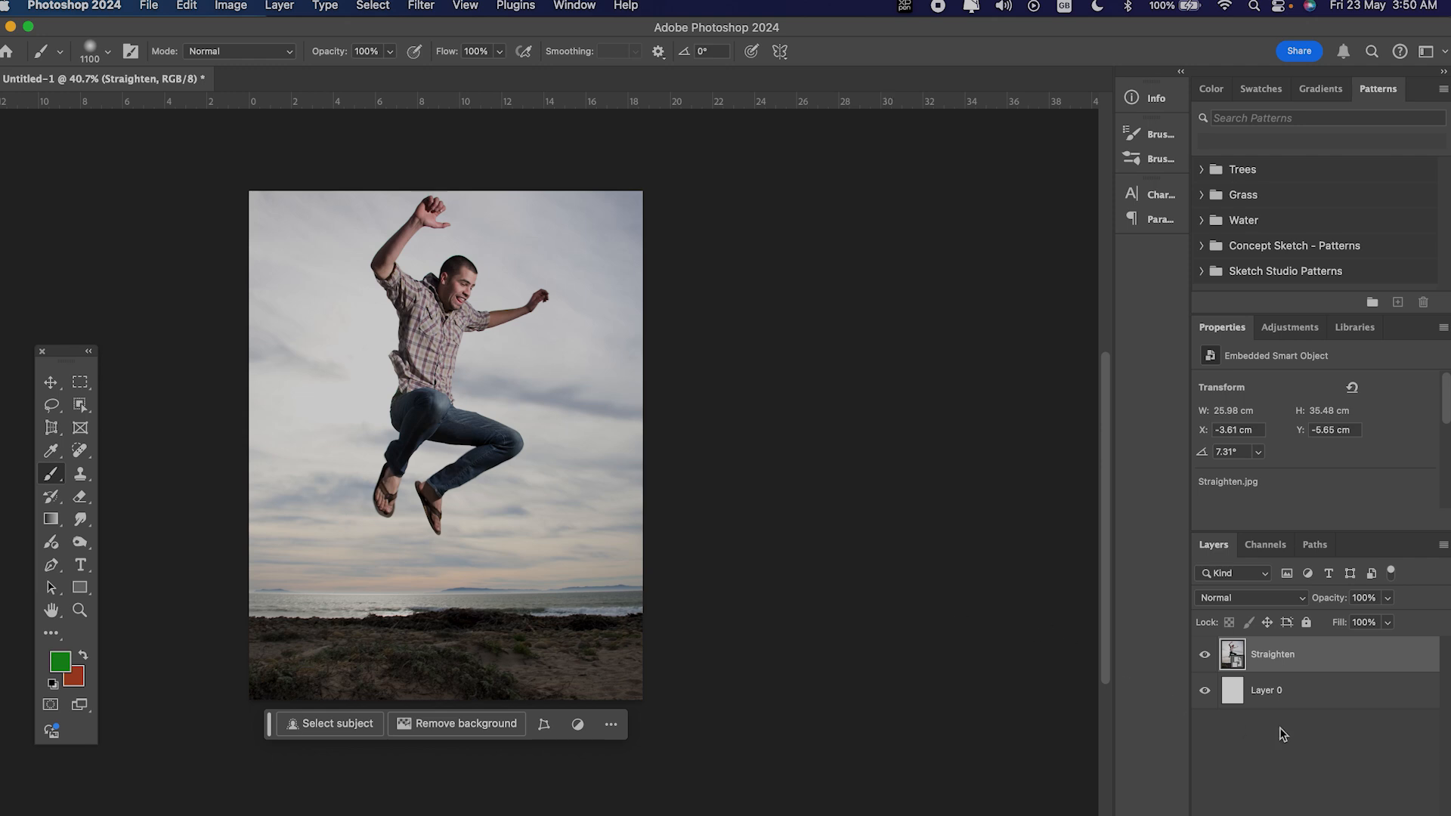
# Step: Add a black layer mask to the Straighten layer and paint white over the man with the soft 1100 px brush
pyautogui.keyDown('alt'); pyautogui.click(1321, 815); pyautogui.keyUp('alt')
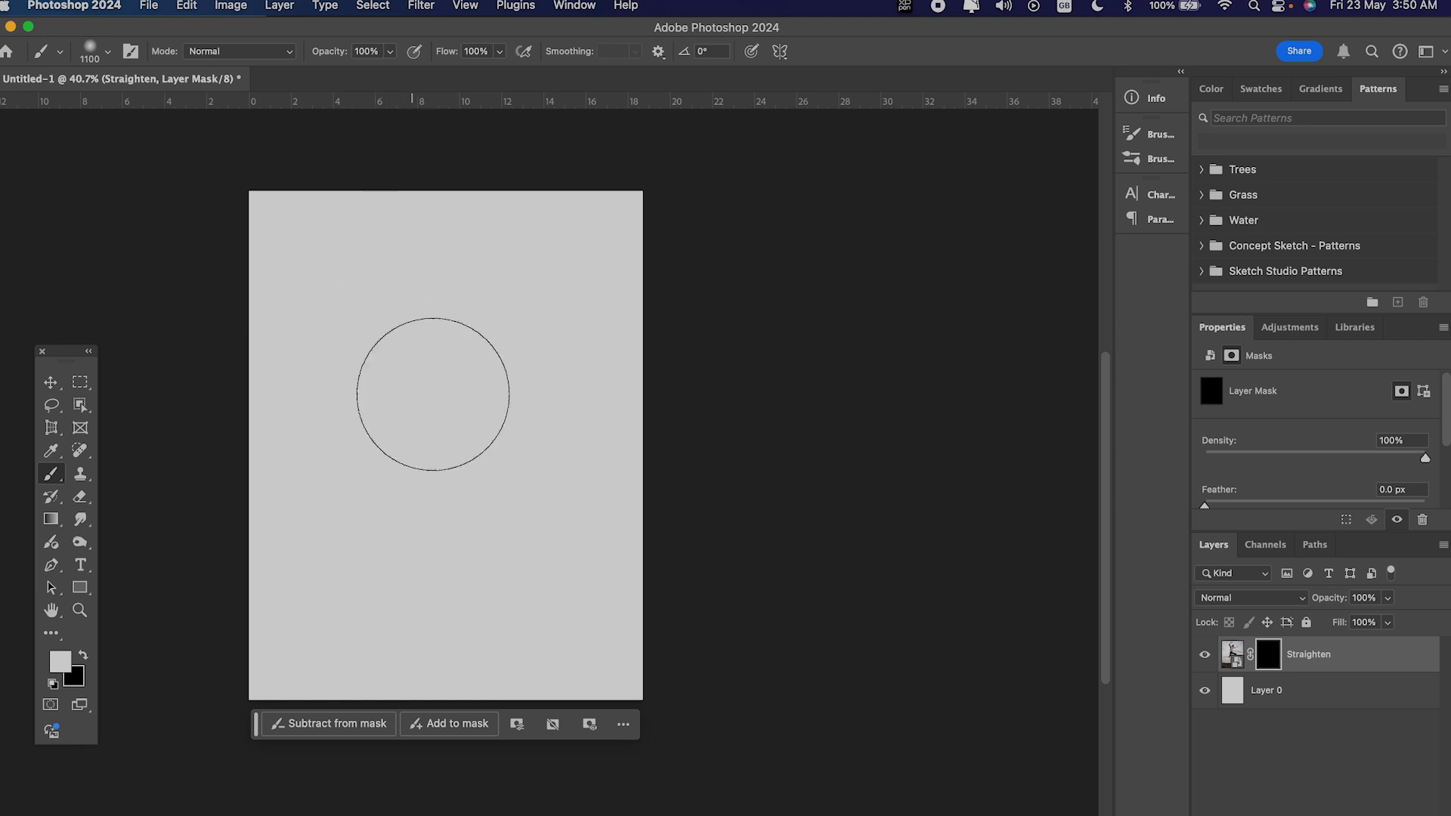
pyautogui.moveTo(392, 399)
pyautogui.mouseDown()
pyautogui.moveTo(479, 365)
pyautogui.moveTo(437, 332)
pyautogui.moveTo(391, 419)
pyautogui.moveTo(516, 380)
pyautogui.moveTo(413, 322)
pyautogui.moveTo(485, 420)
pyautogui.moveTo(424, 240)
pyautogui.mouseUp()
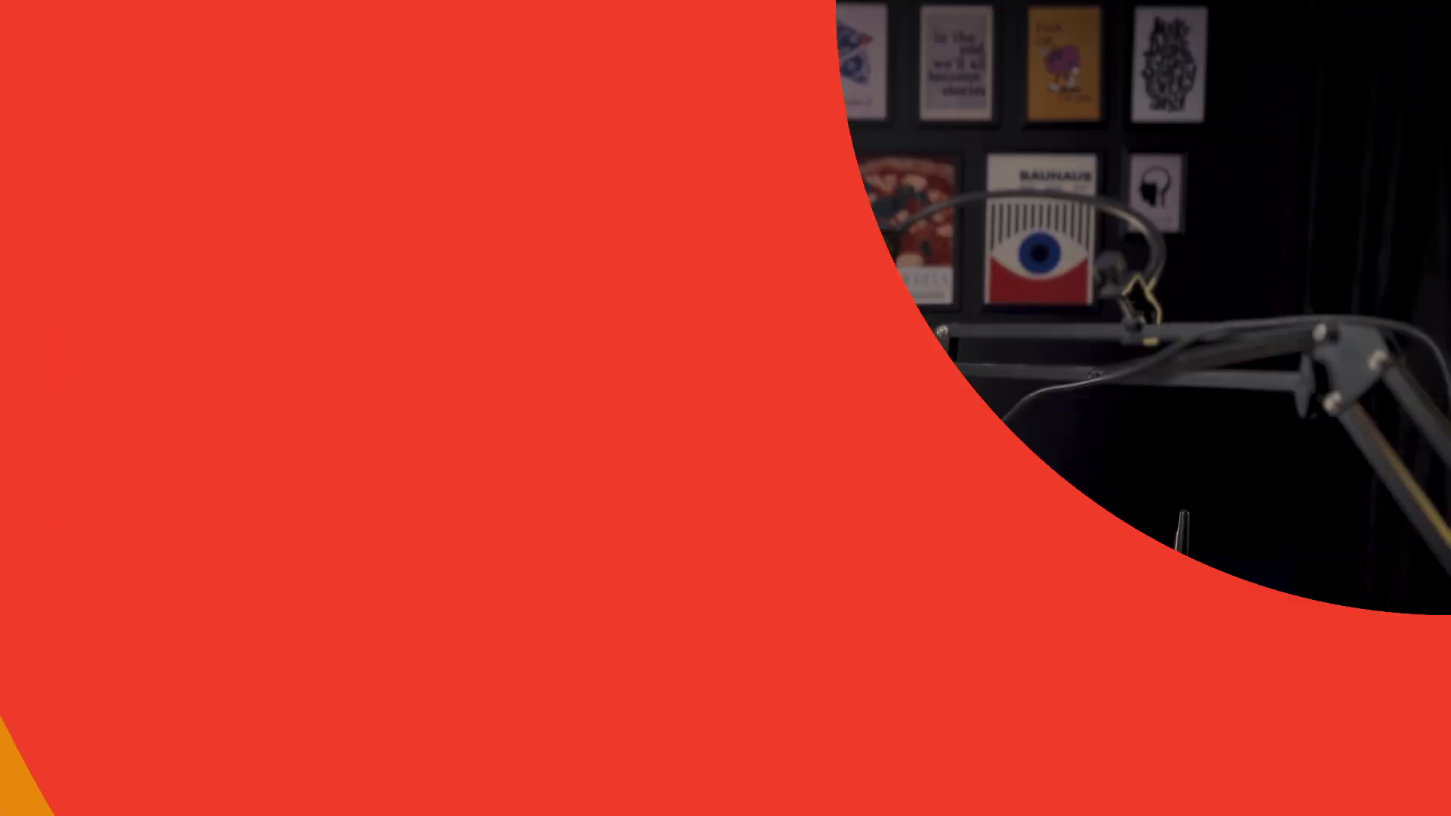